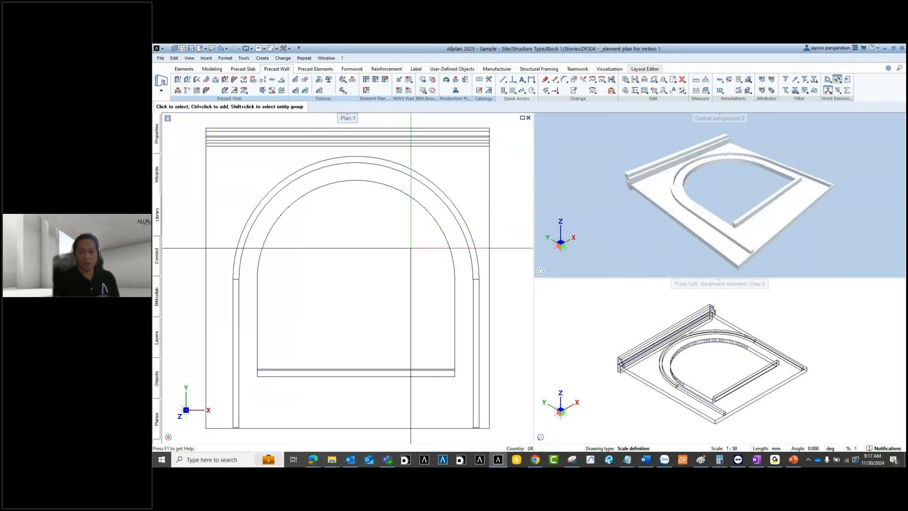
Step: Inspect the arched wall in the Plan and 3D views, then start Union with Shift+U
scroll(466, 185, down, 3)
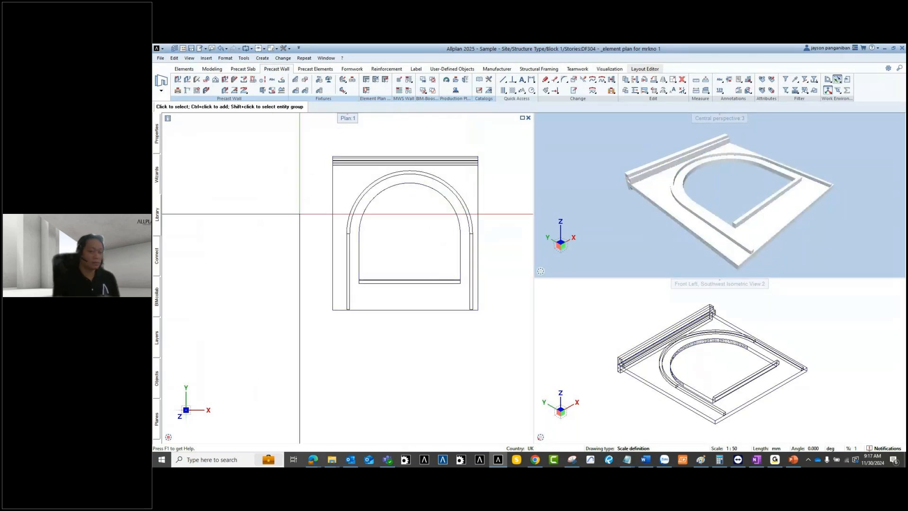
middle_drag(394, 233, 374, 239)
scroll(759, 238, up, 5)
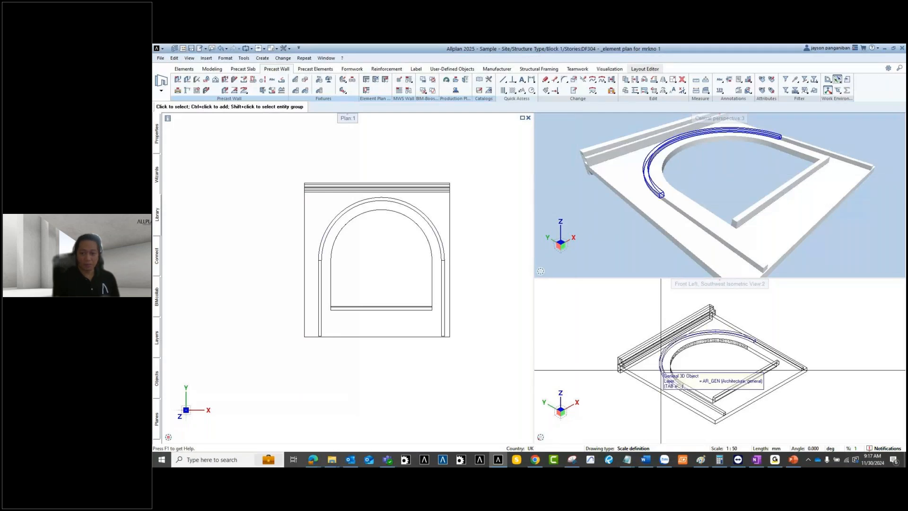
scroll(663, 371, down, 2)
scroll(679, 377, up, 2)
scroll(674, 377, up, 2)
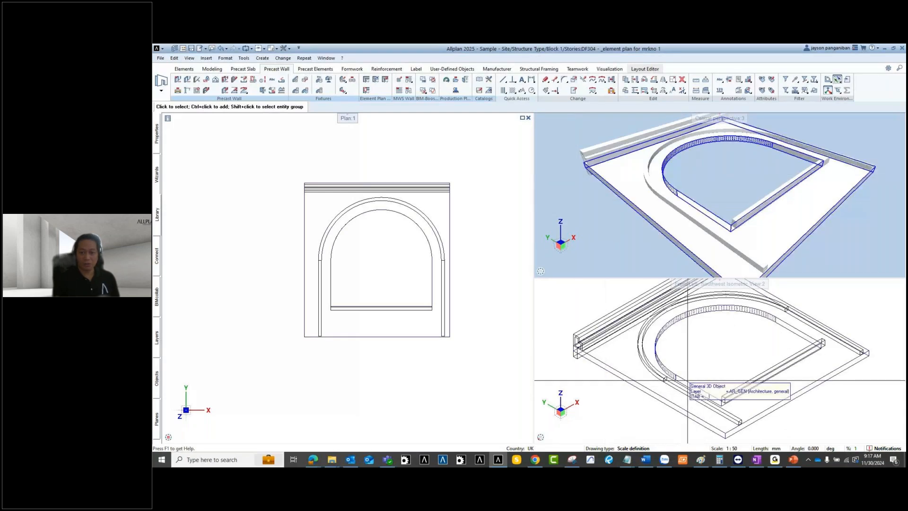
scroll(594, 339, down, 3)
scroll(347, 297, down, 2)
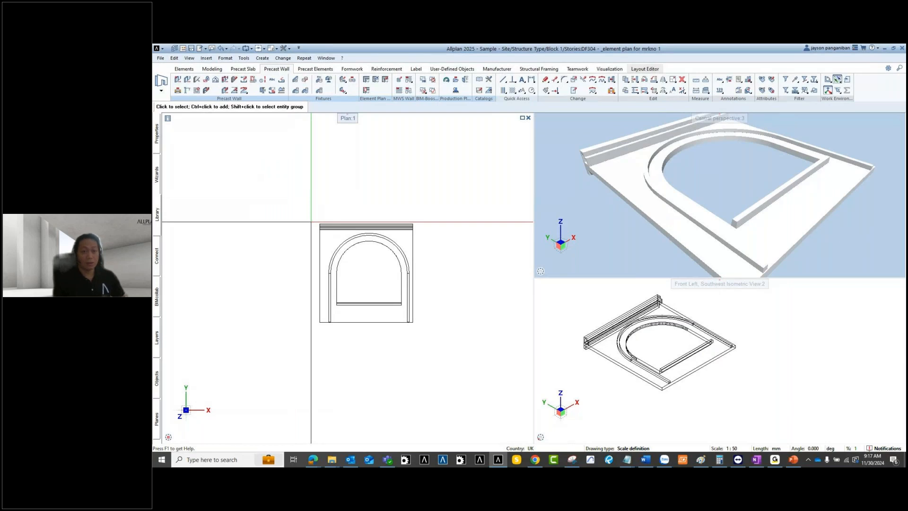
key(shift+u)
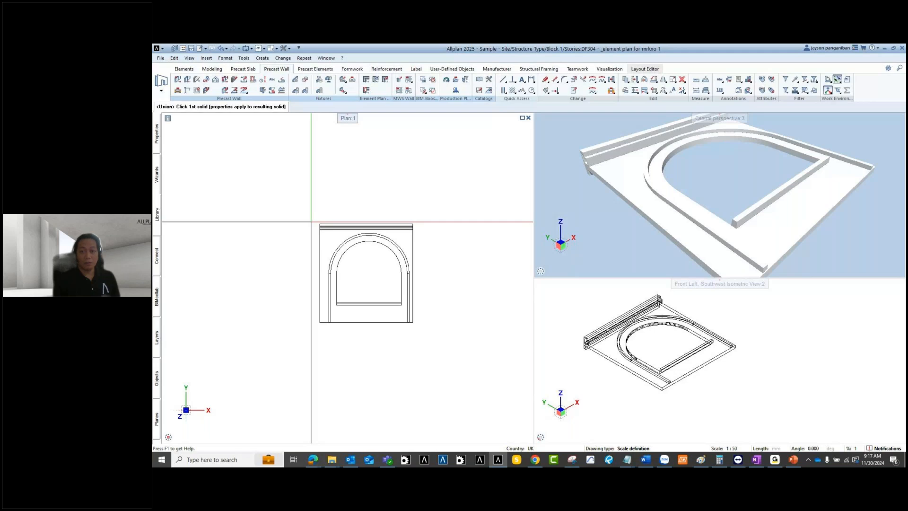
Step: Union the top strip with all the remaining wall solids into one solid
click(312, 222)
drag(270, 198, 452, 336)
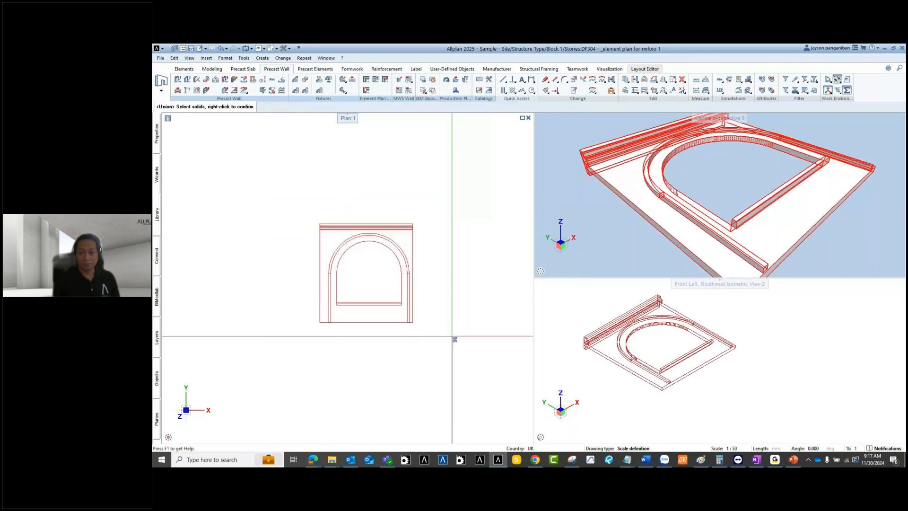
right_click(440, 293)
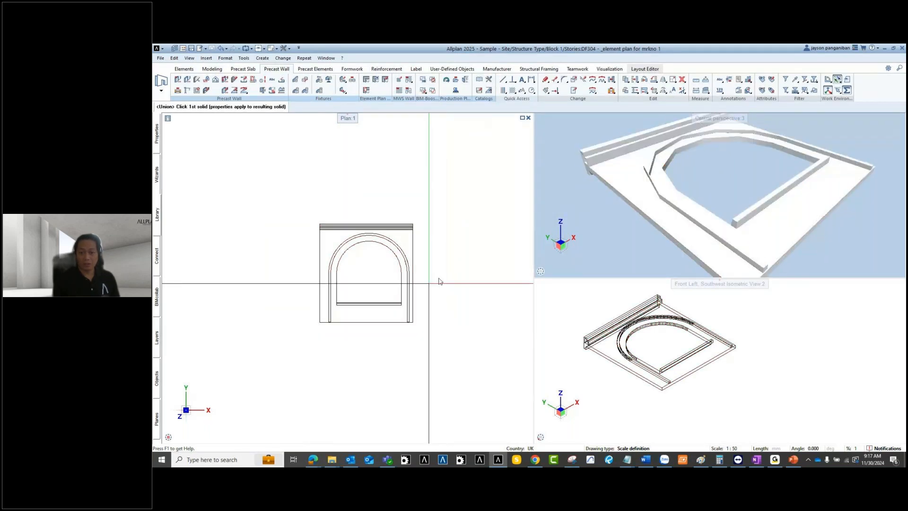
scroll(649, 352, up, 2)
key(Escape)
Step: Refit both views on the merged wall and bring up the Precast Elements tools
scroll(602, 336, down, 3)
scroll(603, 337, up, 2)
middle_drag(599, 371, 654, 377)
scroll(650, 382, up, 1)
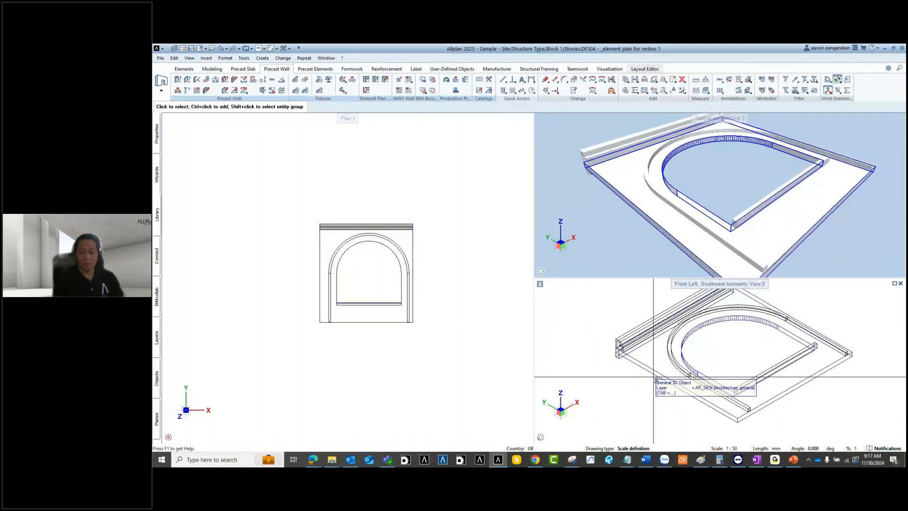
middle_click(414, 186)
middle_click(414, 186)
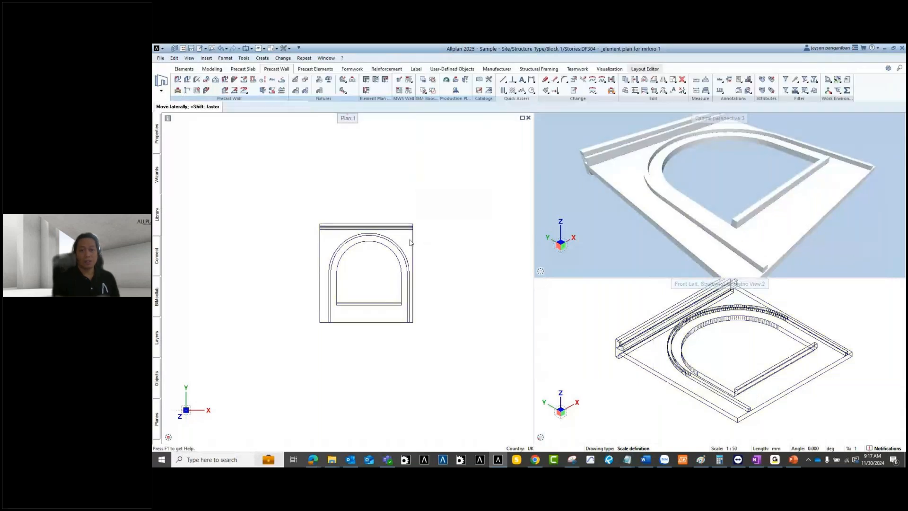
scroll(414, 238, down, 3)
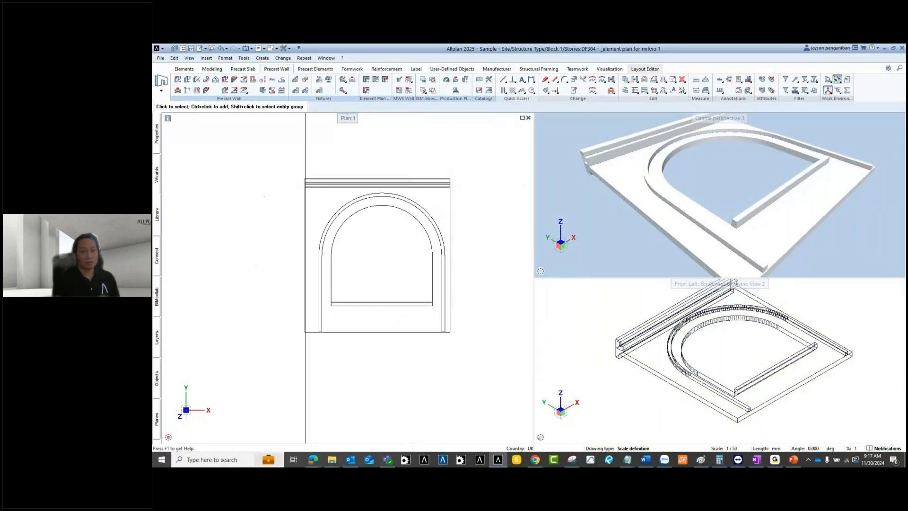
click(315, 69)
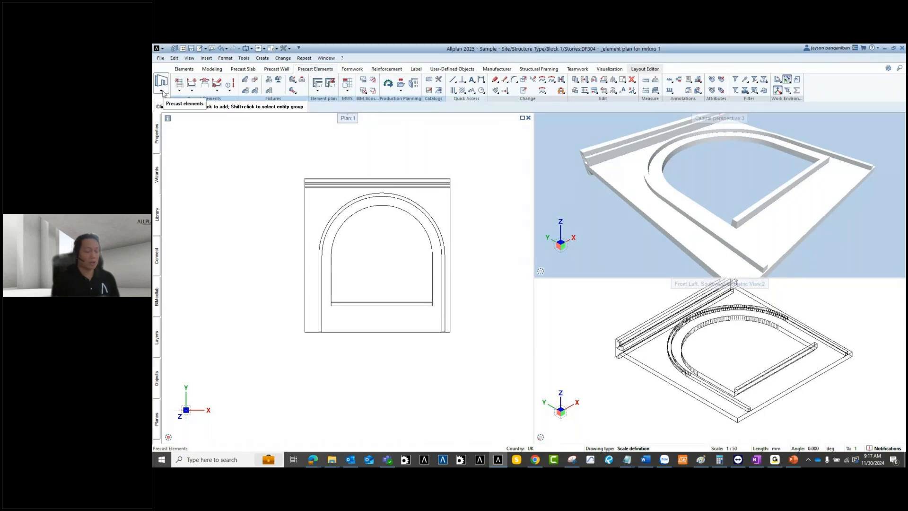
Step: Define the merged wall solid as a precast element
click(179, 83)
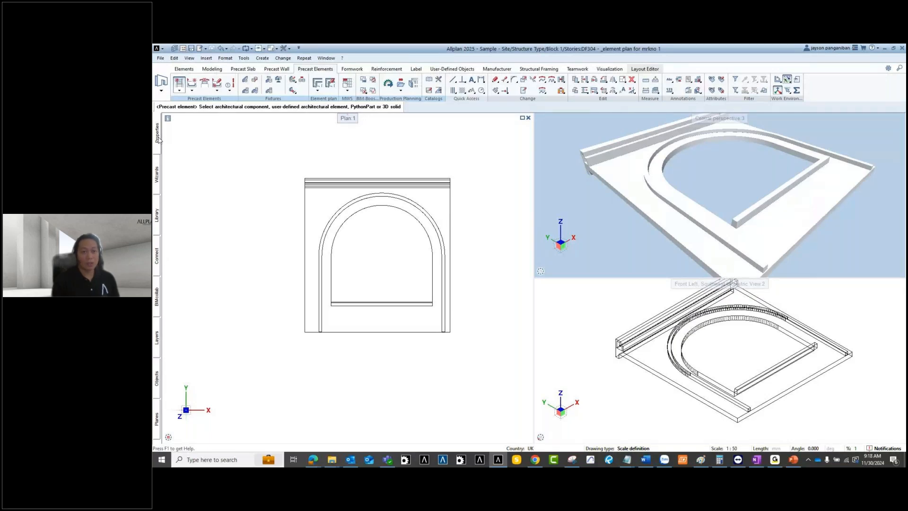
middle_drag(357, 226, 438, 230)
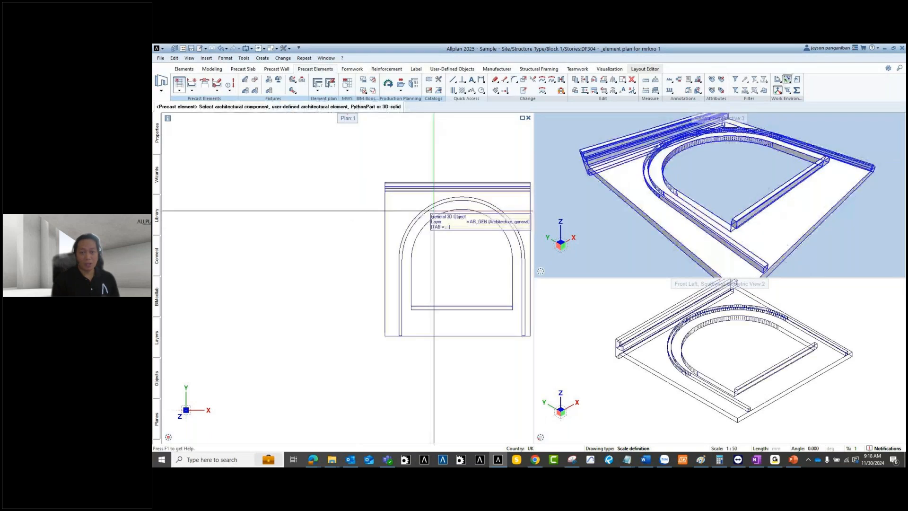
click(429, 199)
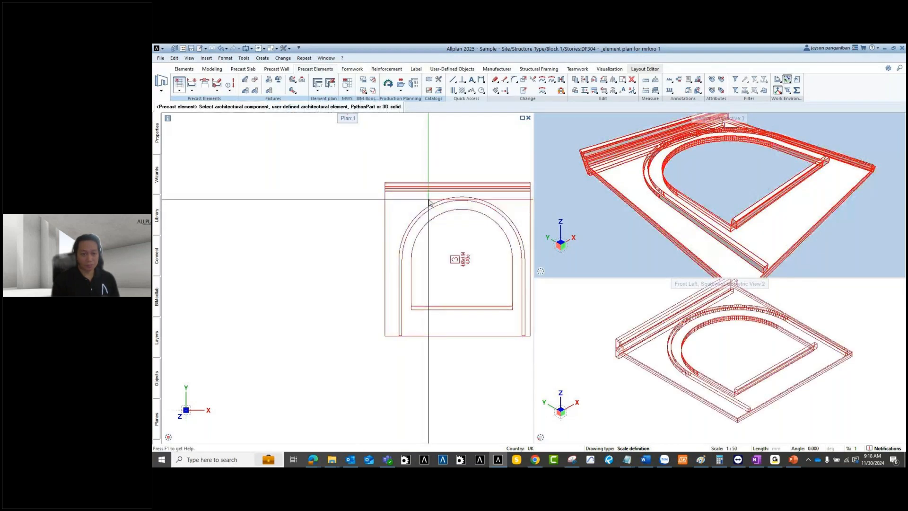
click(390, 222)
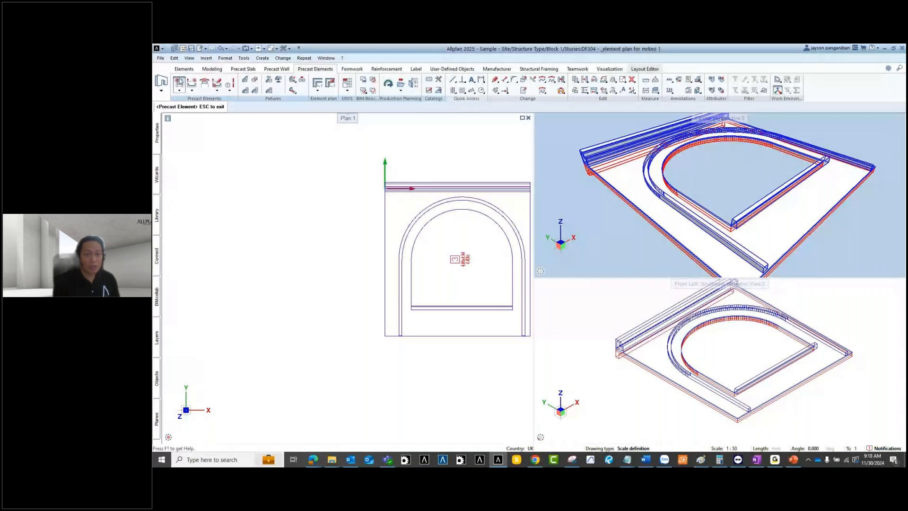
Step: Change the precast element's mark number from 3 to 1 and finish editing
mouse_move(156, 137)
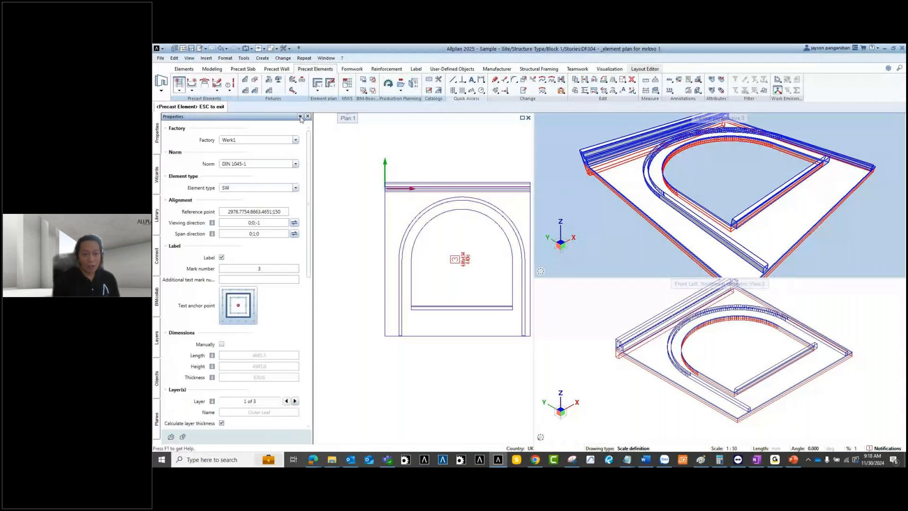
double_click(267, 271)
key(BackSpace)
text(1)
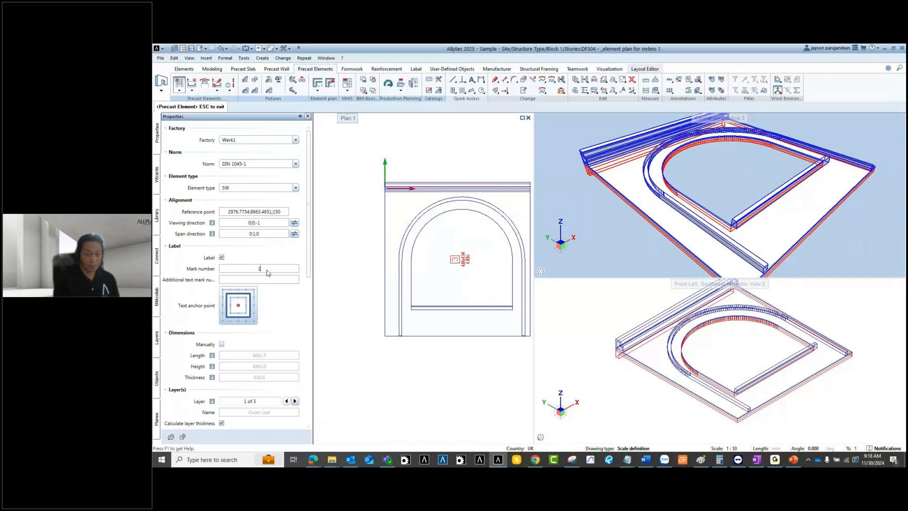
key(Return)
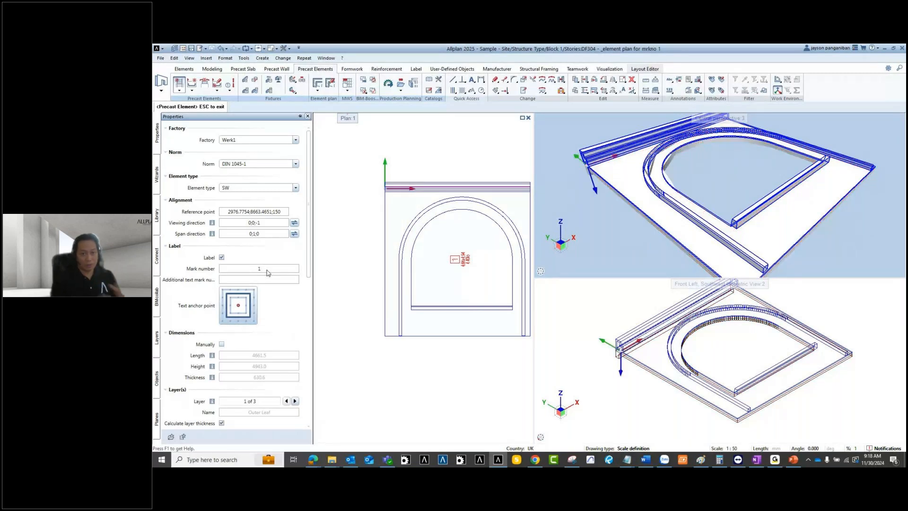
scroll(369, 235, down, 2)
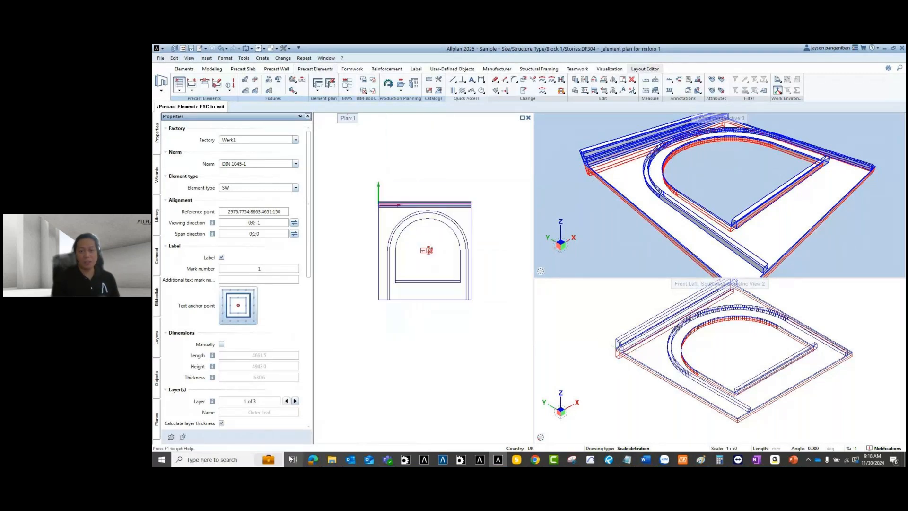
key(Escape)
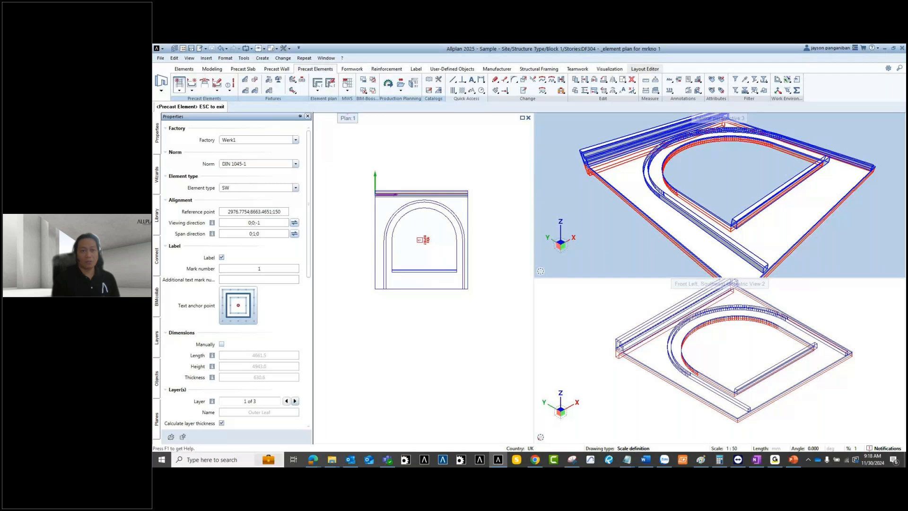
scroll(439, 235, up, 2)
middle_drag(439, 234, 430, 203)
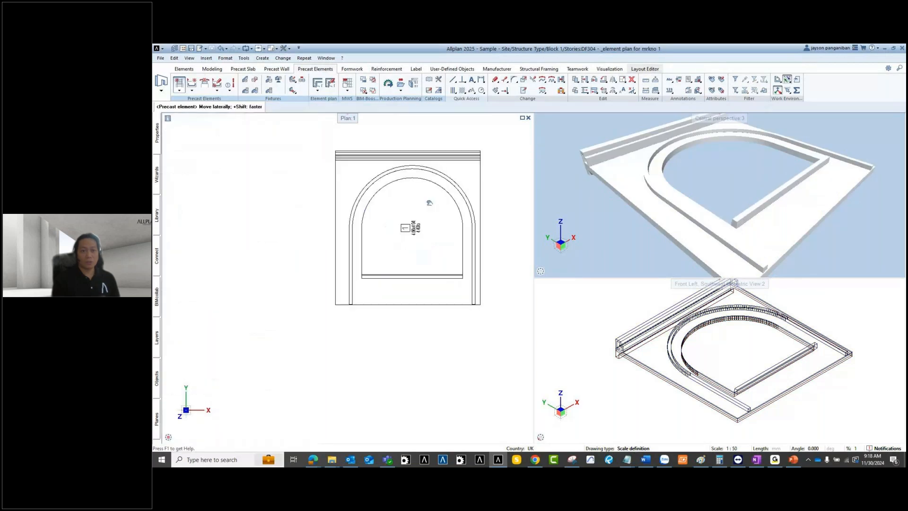
Step: Start Create Formwork Areas from the Formwork tools
click(351, 70)
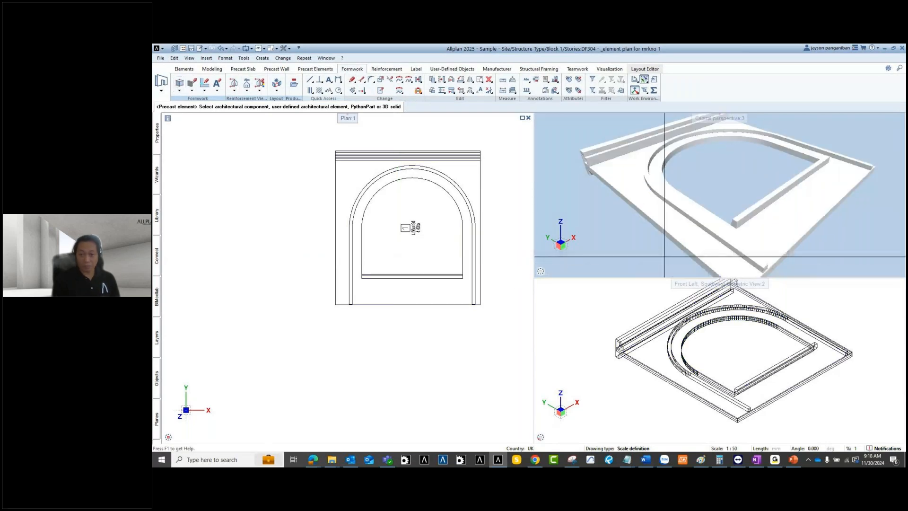
middle_drag(419, 184, 386, 206)
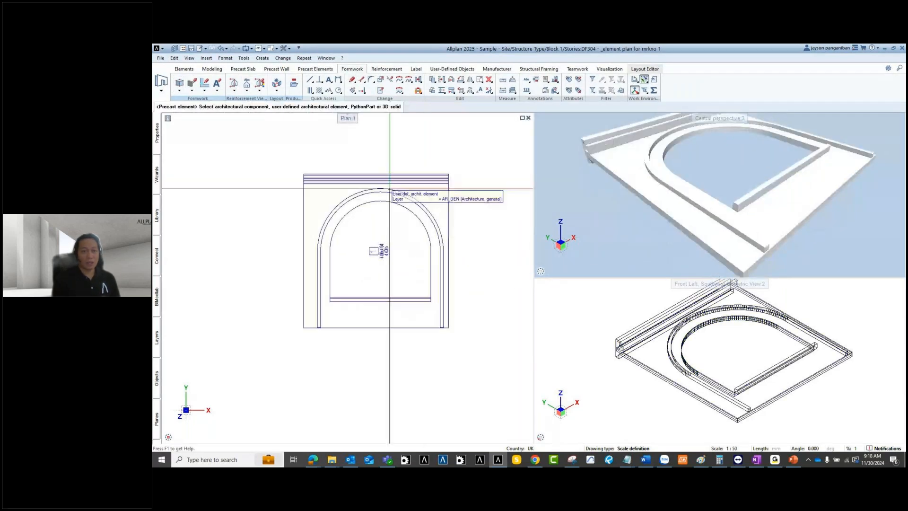
click(179, 84)
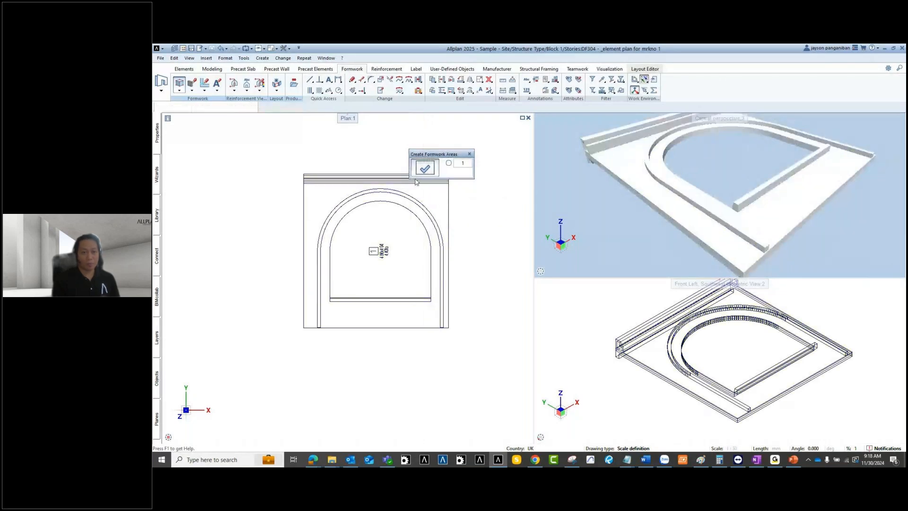
Step: Give the formwork area outline a custom line colour of 50
click(426, 169)
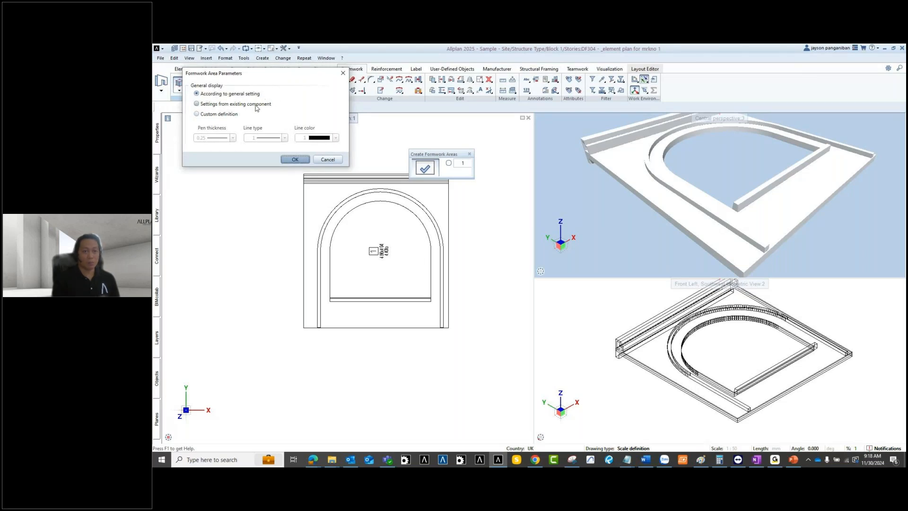
click(210, 114)
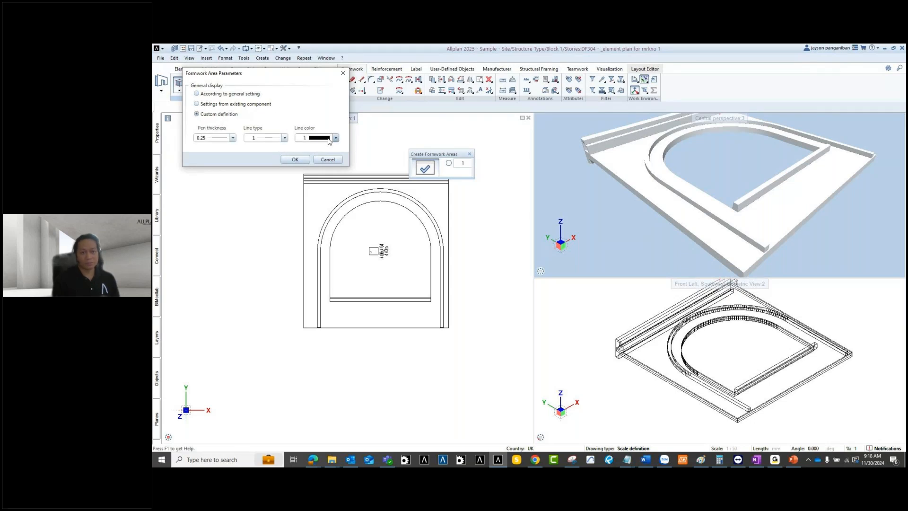
click(327, 139)
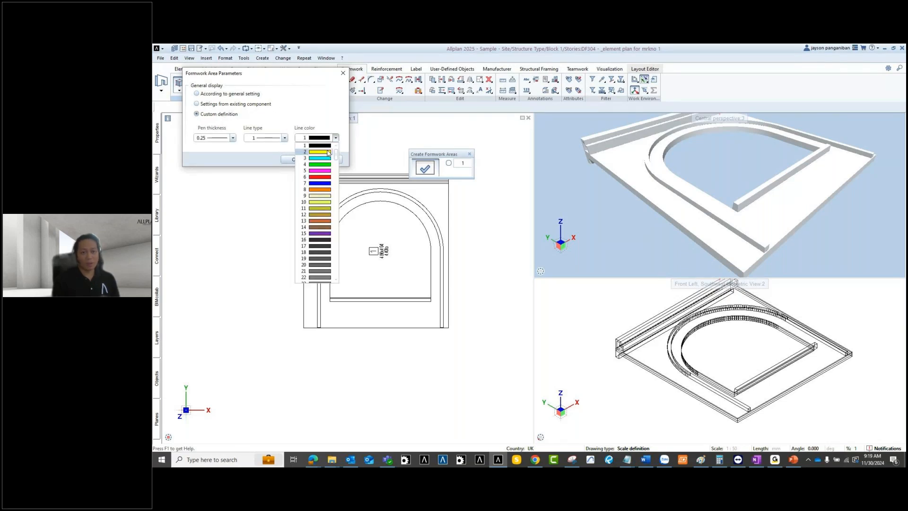
click(324, 209)
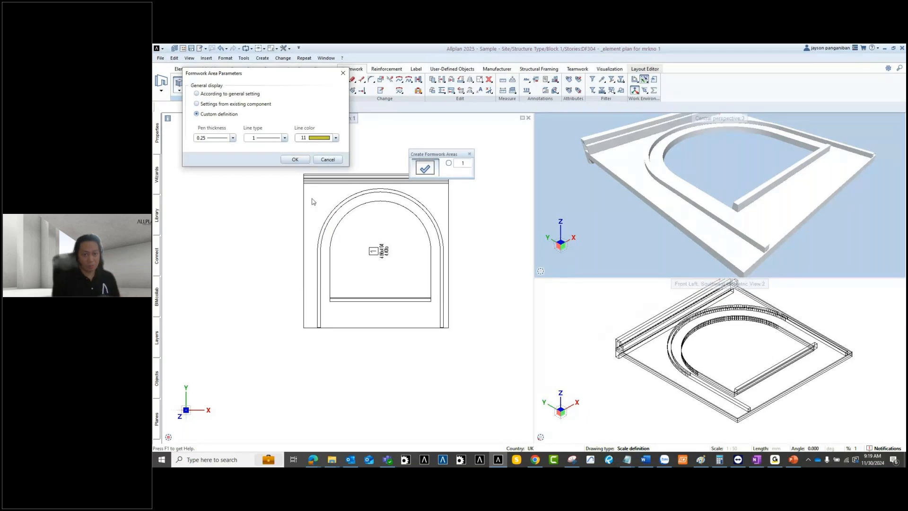
click(335, 138)
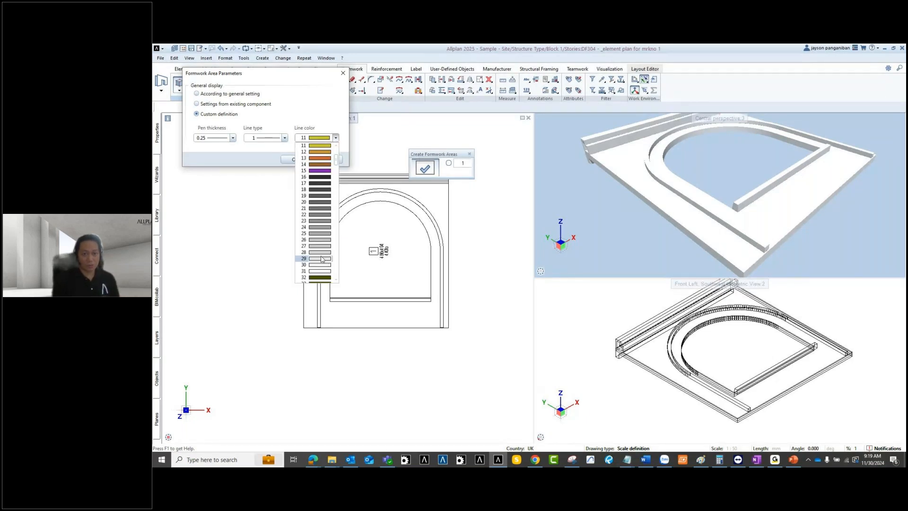
scroll(323, 236, down, 9)
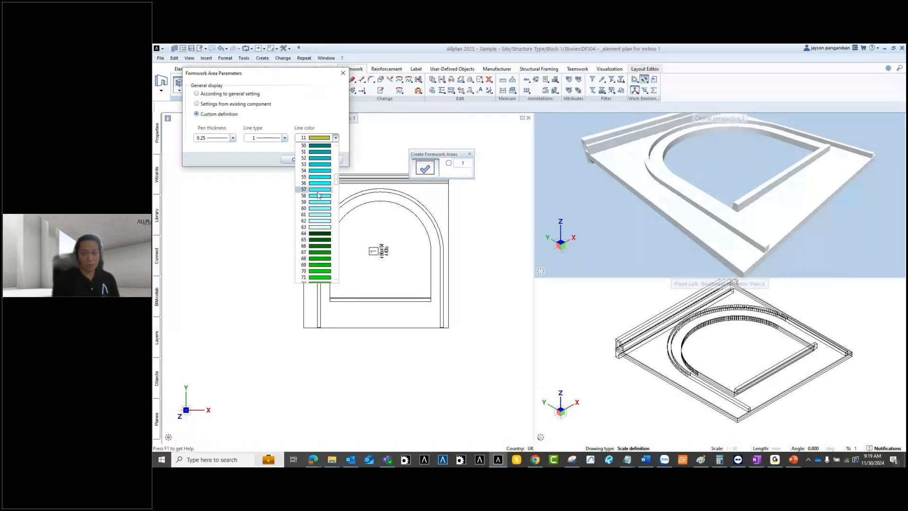
click(319, 145)
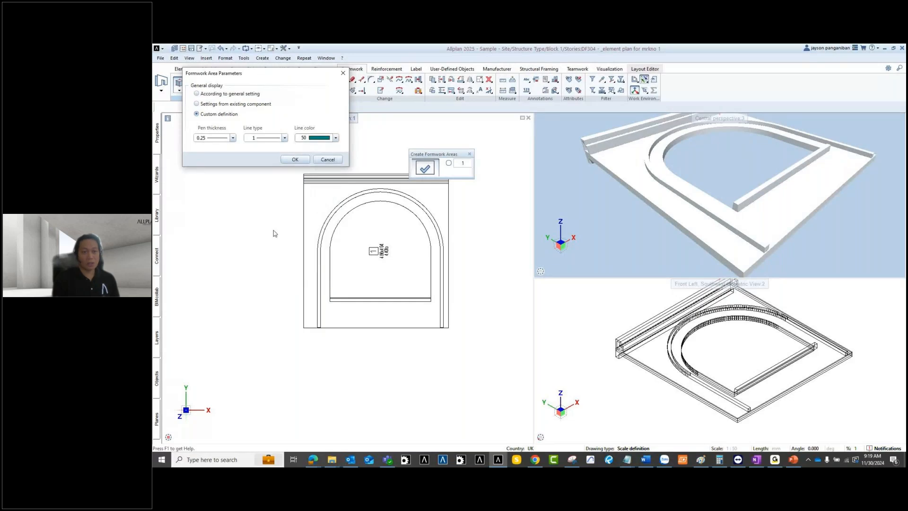
click(292, 161)
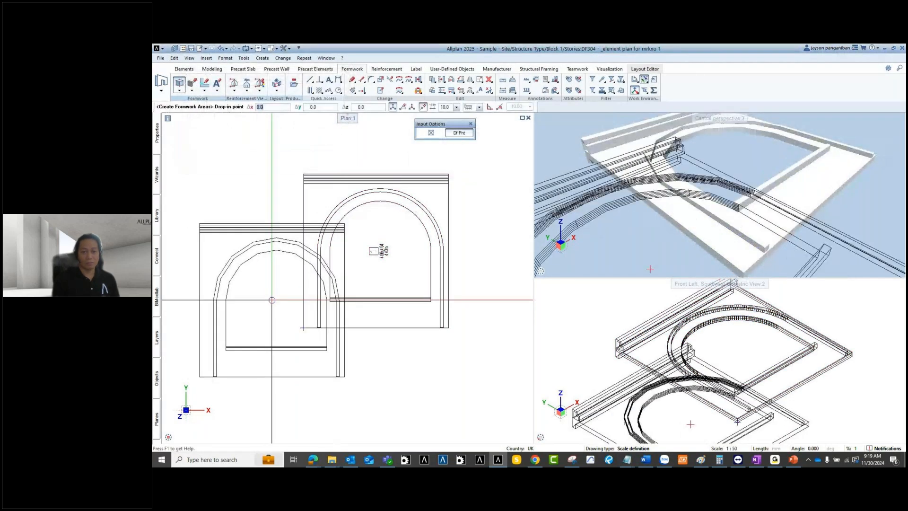
Step: Abandon the unplaced formwork preview and end the running command
scroll(272, 300, down, 5)
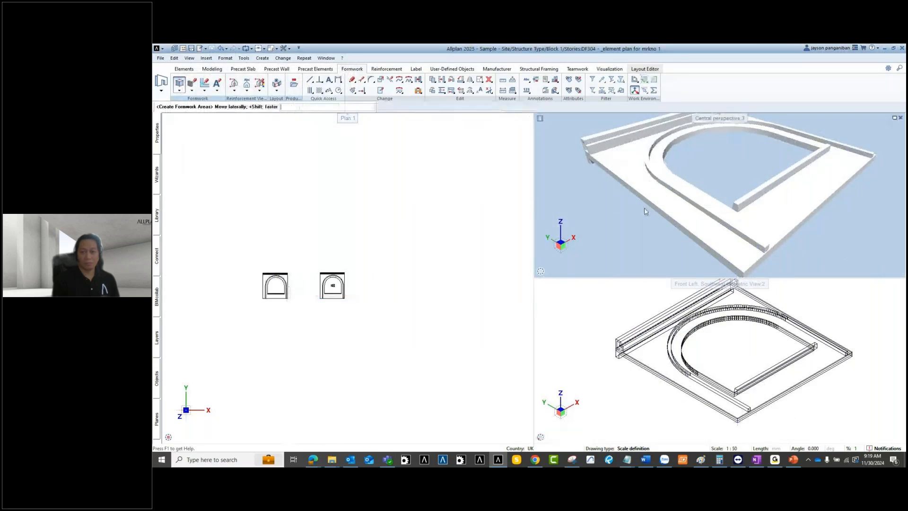
middle_click(644, 212)
scroll(682, 217, up, 2)
click(681, 218)
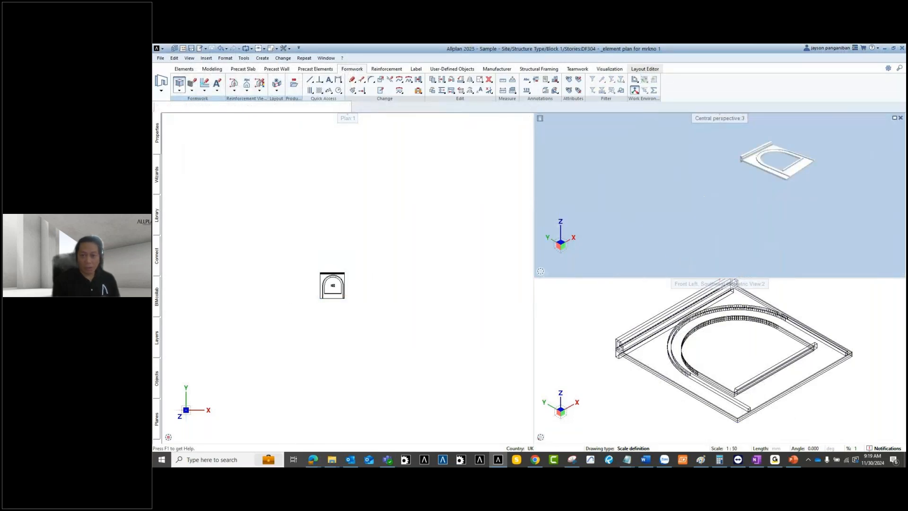
key(Escape)
middle_drag(424, 286, 430, 287)
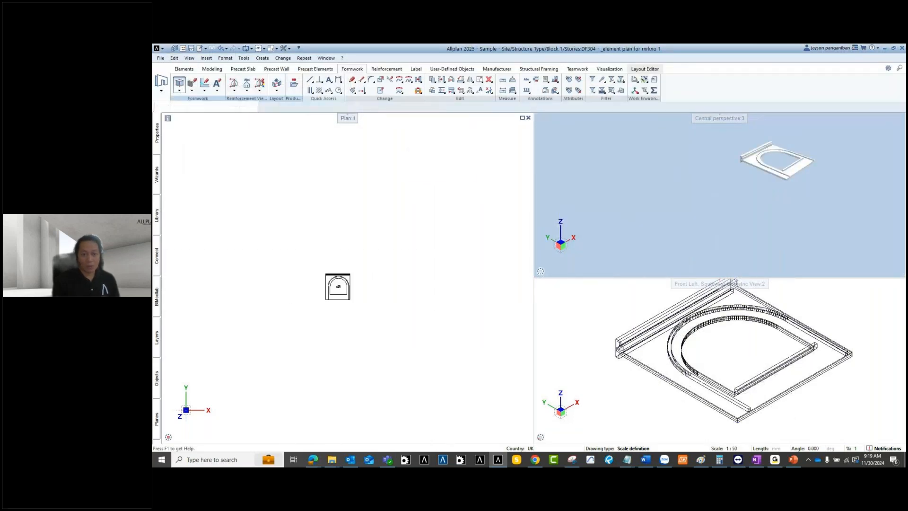
Step: Restart Create Formwork Areas with the line display set to 'According to general setting'
click(182, 84)
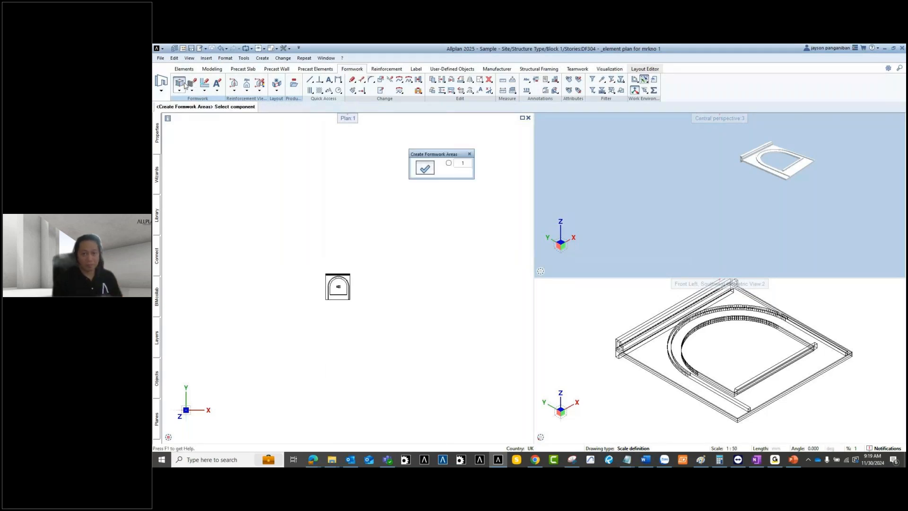
click(338, 287)
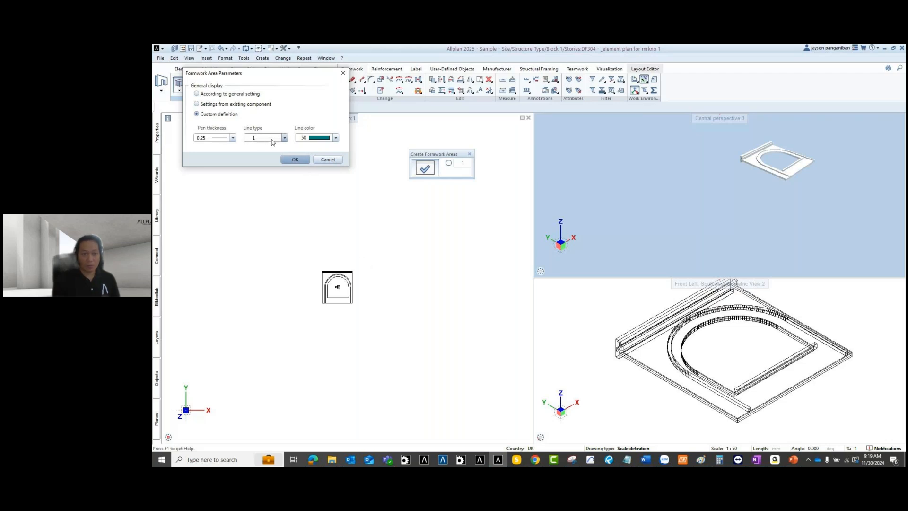
click(226, 94)
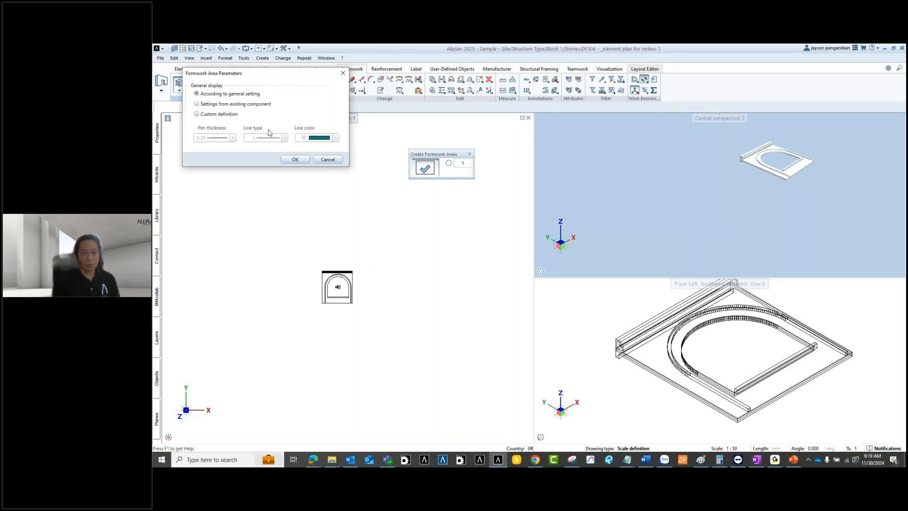
click(295, 159)
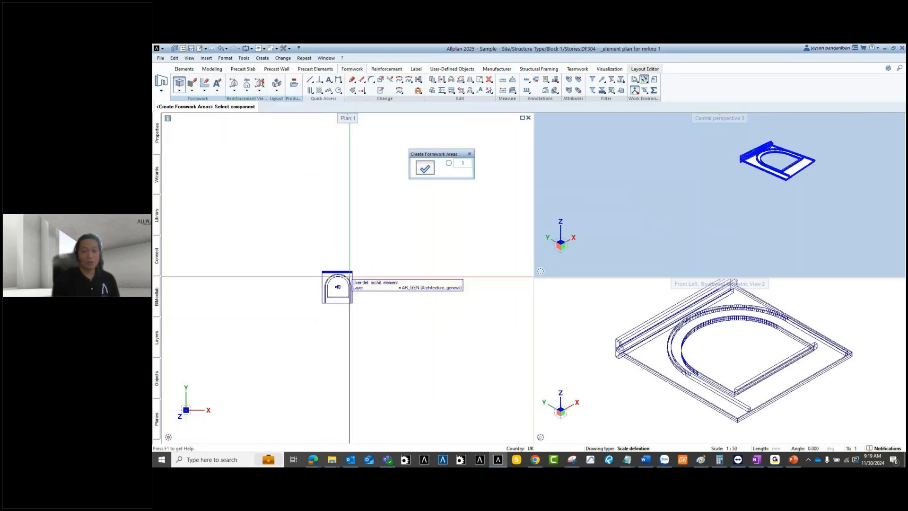
Step: Select the arch wall and place its formwork element beside the original
scroll(350, 276, up, 2)
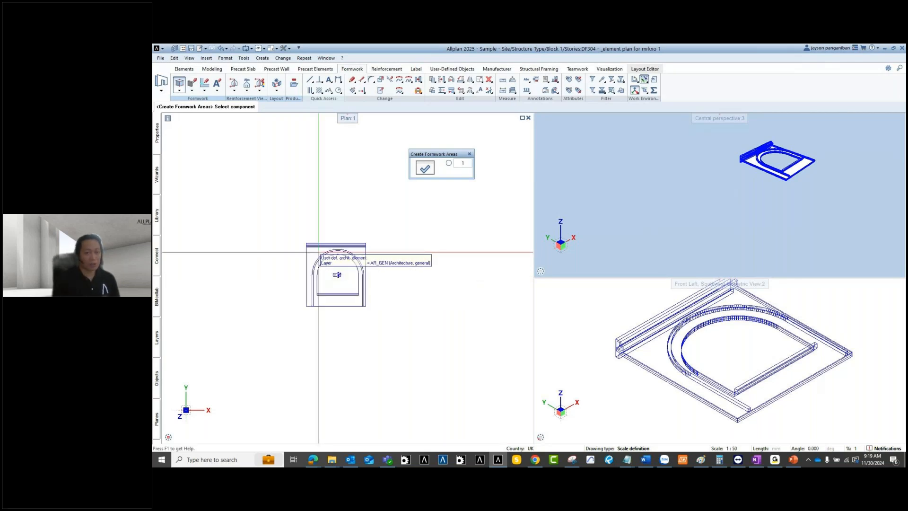
scroll(318, 251, up, 1)
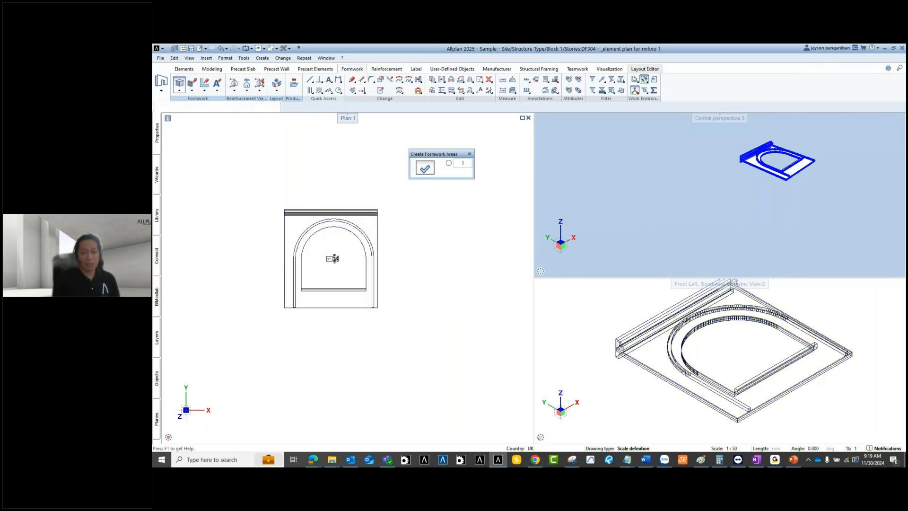
scroll(303, 234, up, 1)
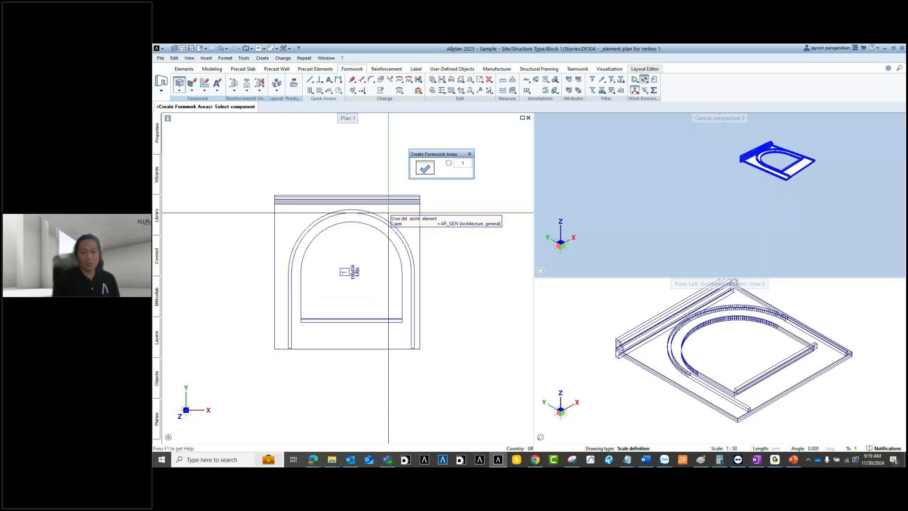
click(388, 213)
scroll(376, 265, down, 1)
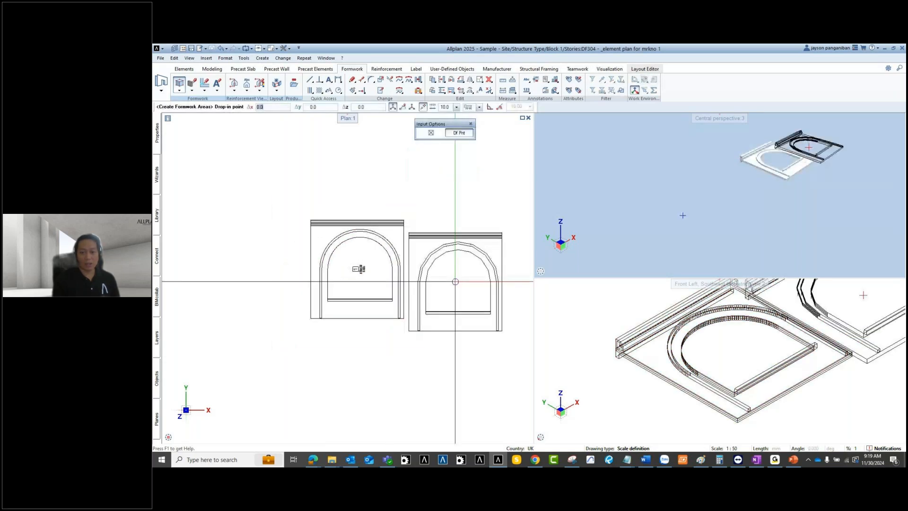
scroll(359, 270, down, 2)
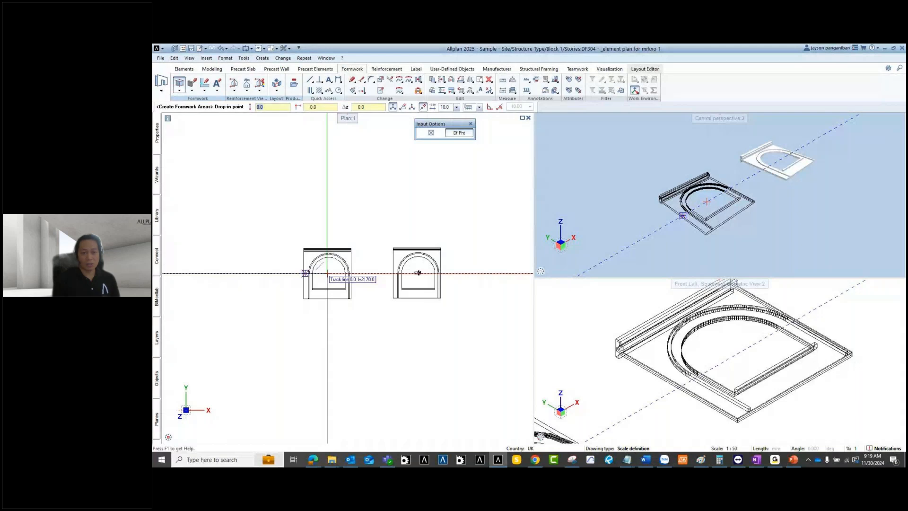
click(327, 273)
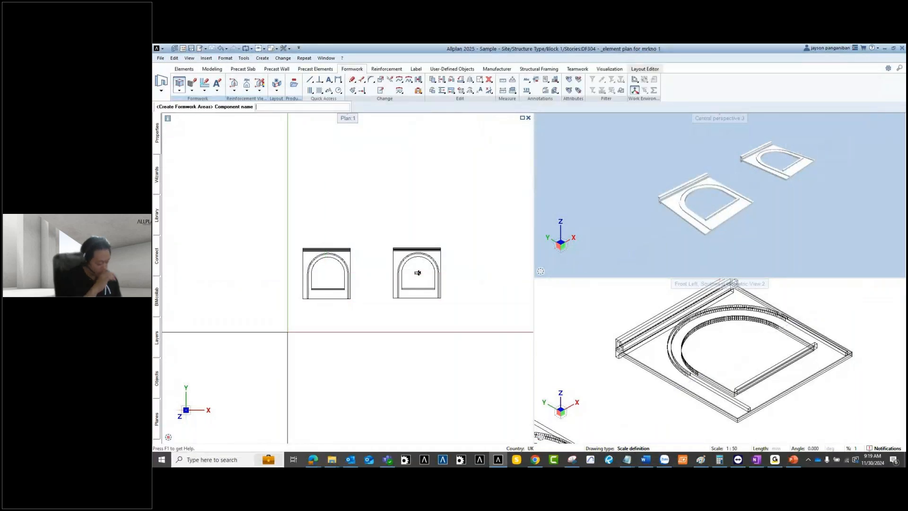
Step: Name the formwork component 'formwork' and place its label below the wall
middle_drag(286, 330, 299, 323)
click(286, 107)
text(forw)
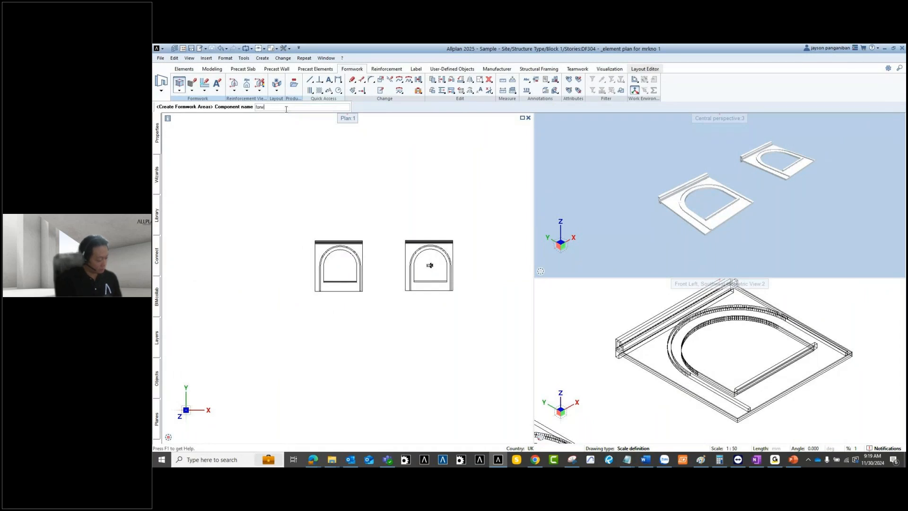
text(w)
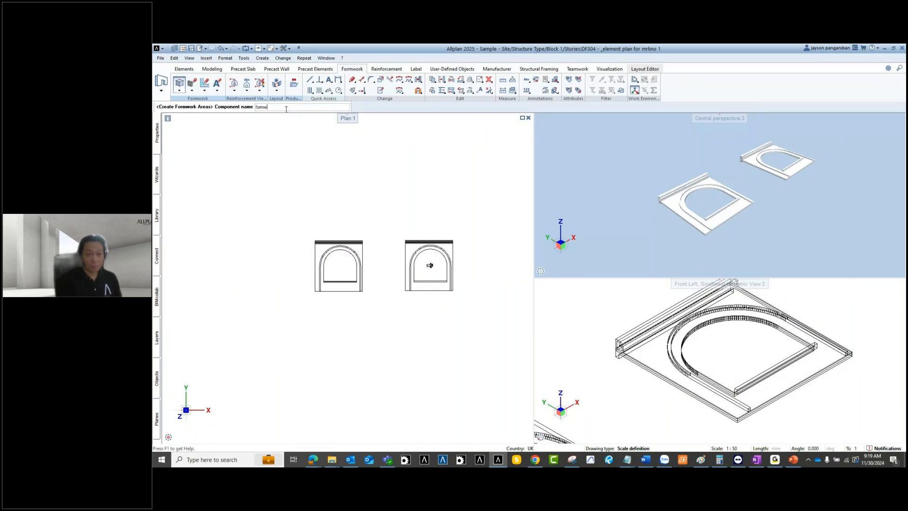
text(ork)
key(Return)
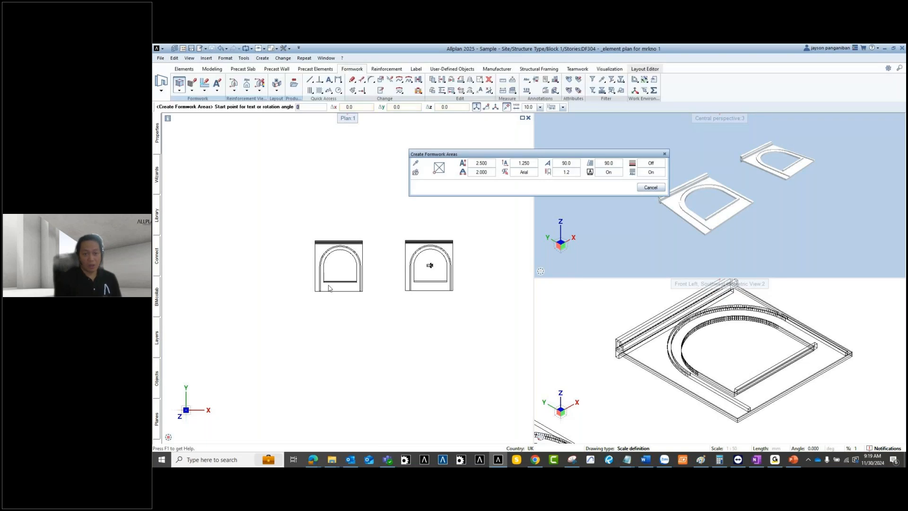
scroll(334, 295, up, 3)
click(338, 290)
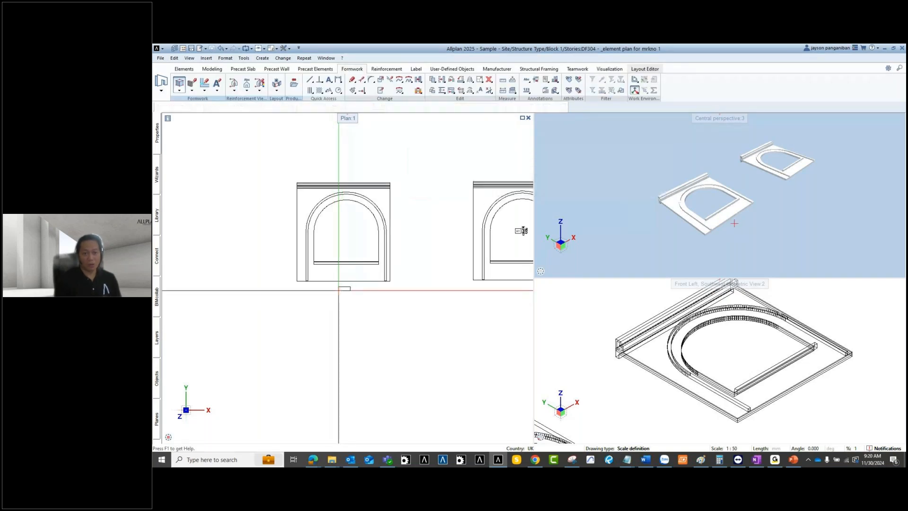
Step: Recentre the plan on the formwork arch and show the formwork area functions
scroll(330, 213, up, 3)
scroll(665, 194, up, 5)
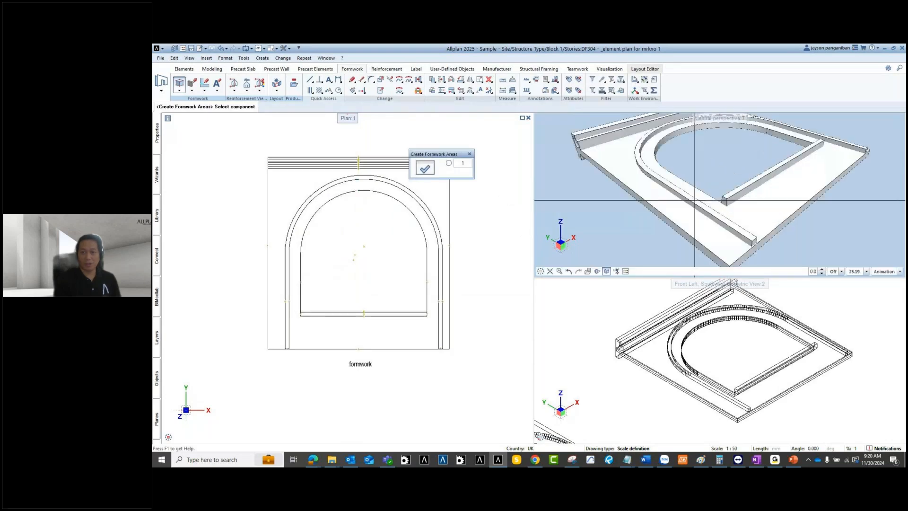
scroll(665, 194, down, 3)
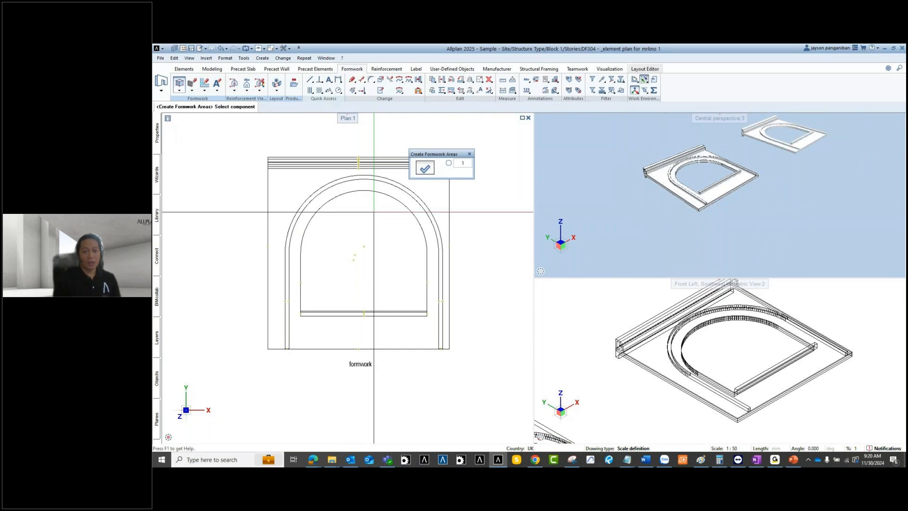
middle_drag(375, 211, 406, 221)
click(179, 89)
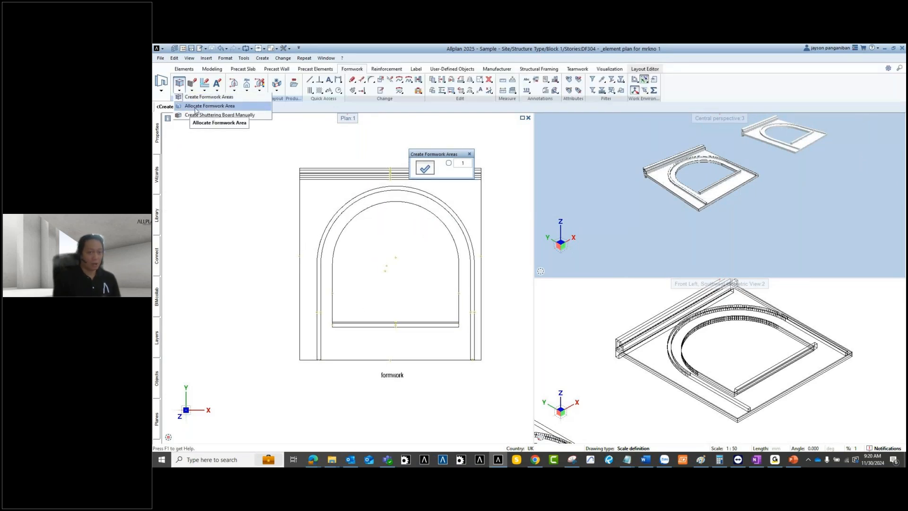
Step: Allocate a formwork area on the slab, then rerun Allocate Formwork Area
click(195, 109)
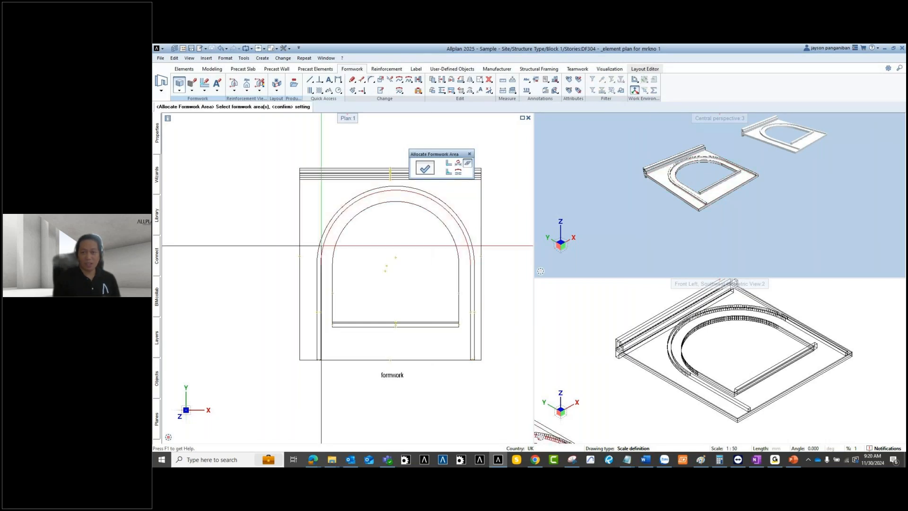
scroll(661, 168, up, 1)
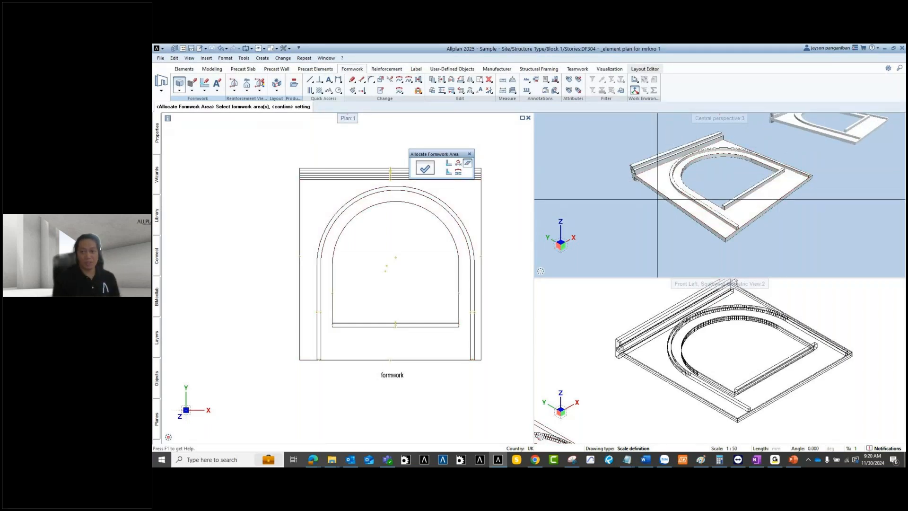
click(676, 193)
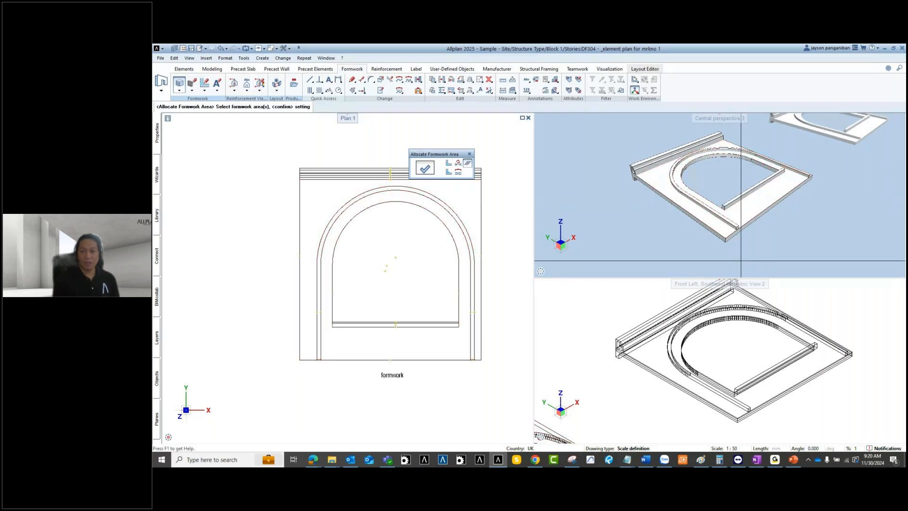
middle_drag(733, 209, 566, 199)
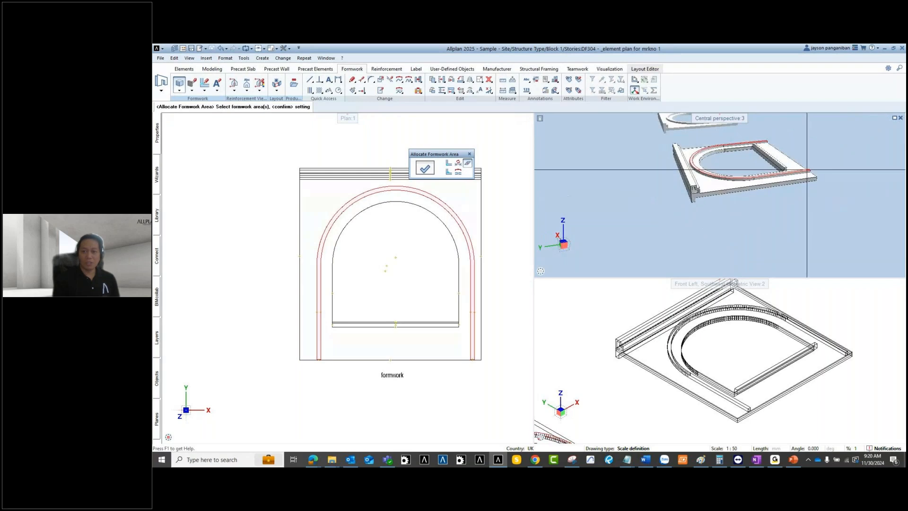
shift+middle_drag(806, 168, 737, 166)
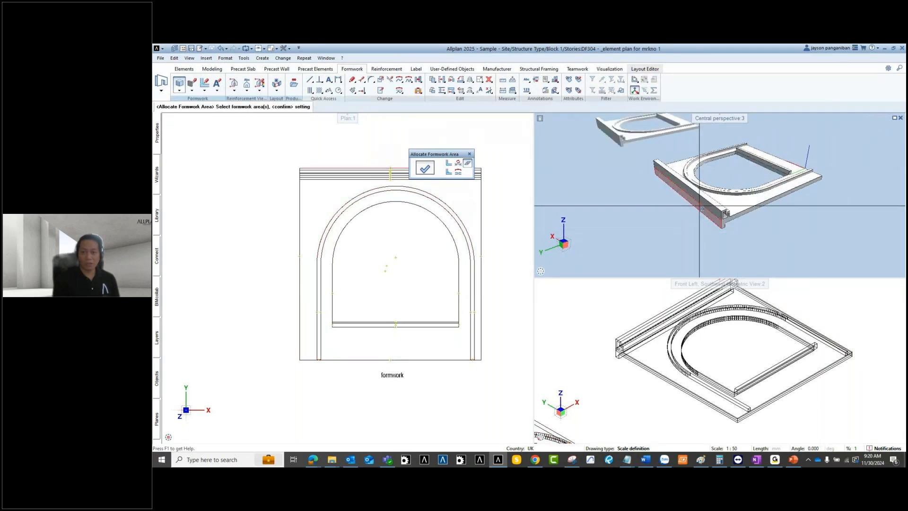
right_click(648, 199)
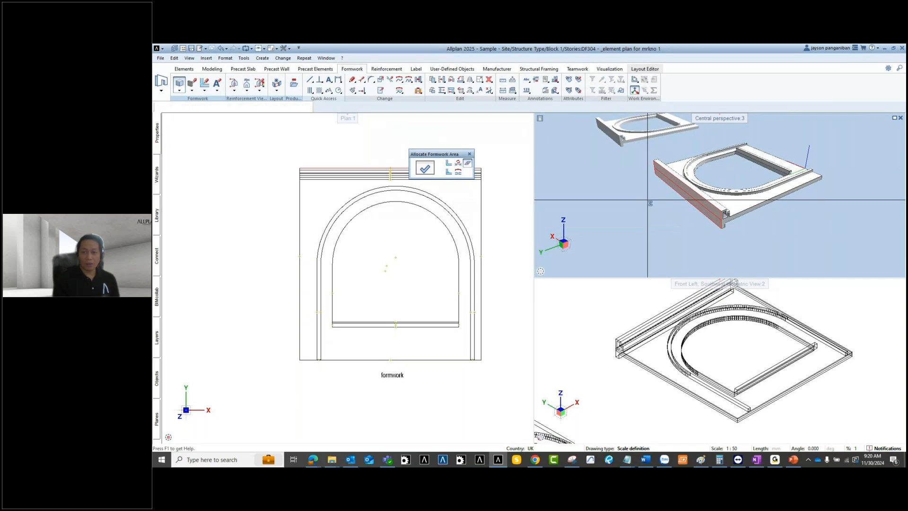
scroll(674, 219, up, 5)
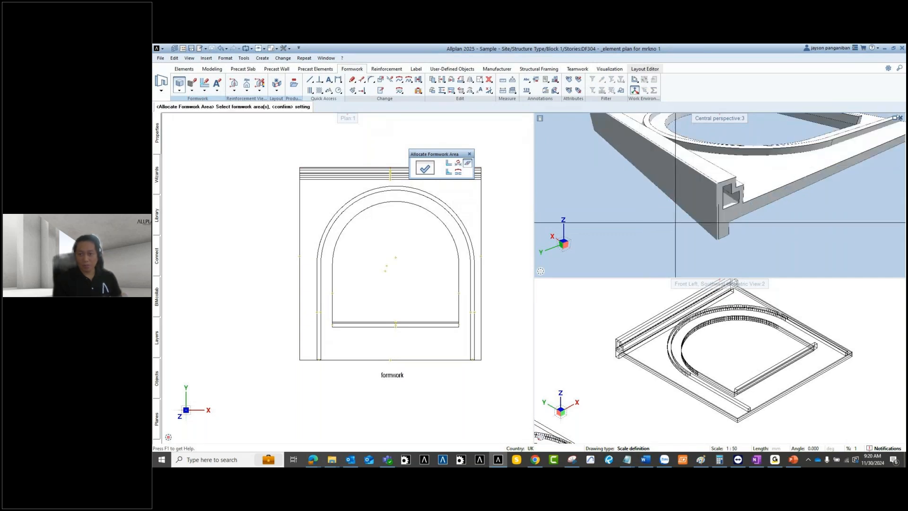
key(Escape)
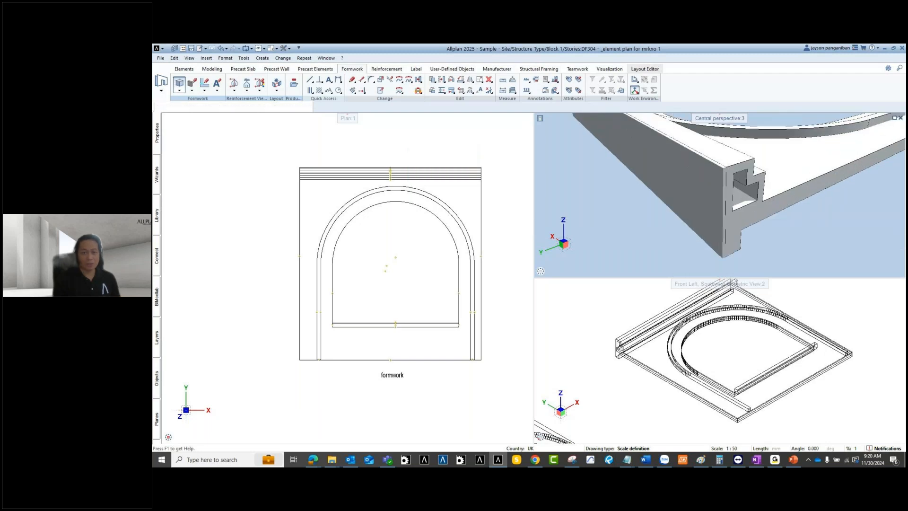
click(180, 91)
click(203, 106)
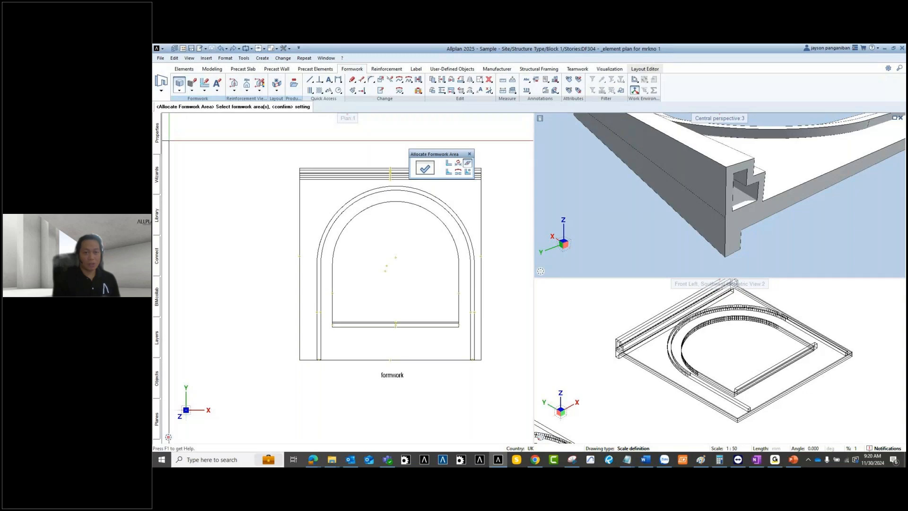
Step: Set the allocated formwork line colour to 5 (magenta) and bring up the shuttering board parameters
mouse_move(155, 138)
click(292, 161)
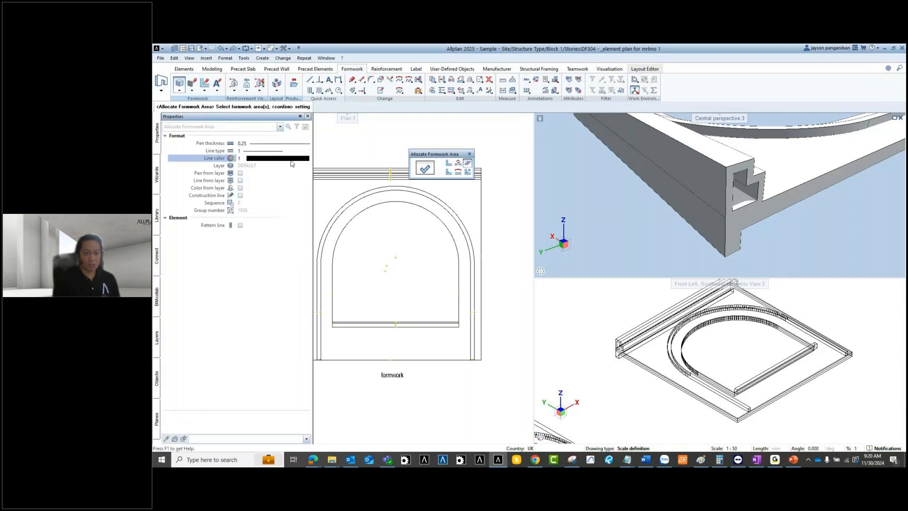
click(289, 159)
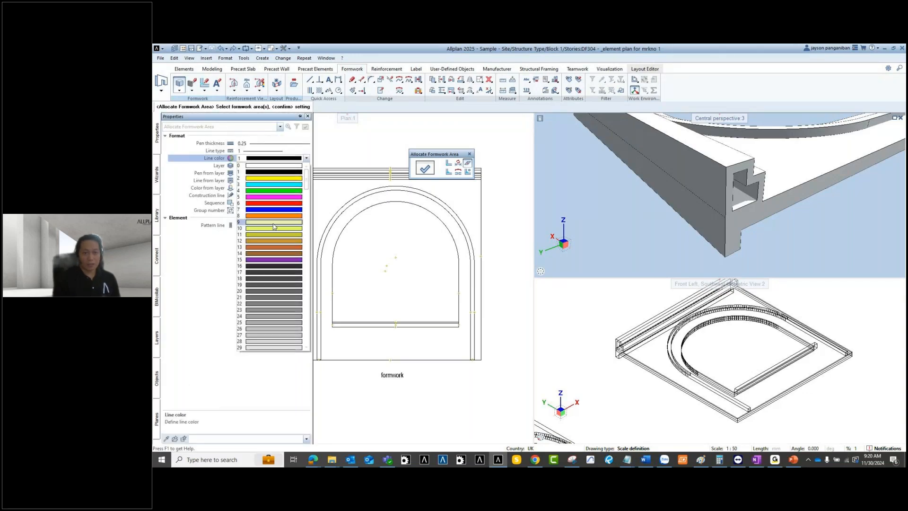
click(274, 197)
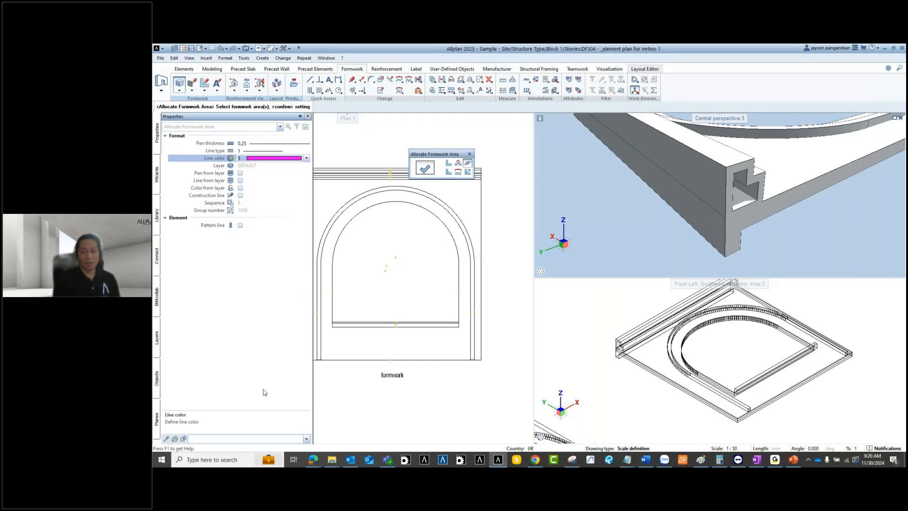
click(428, 171)
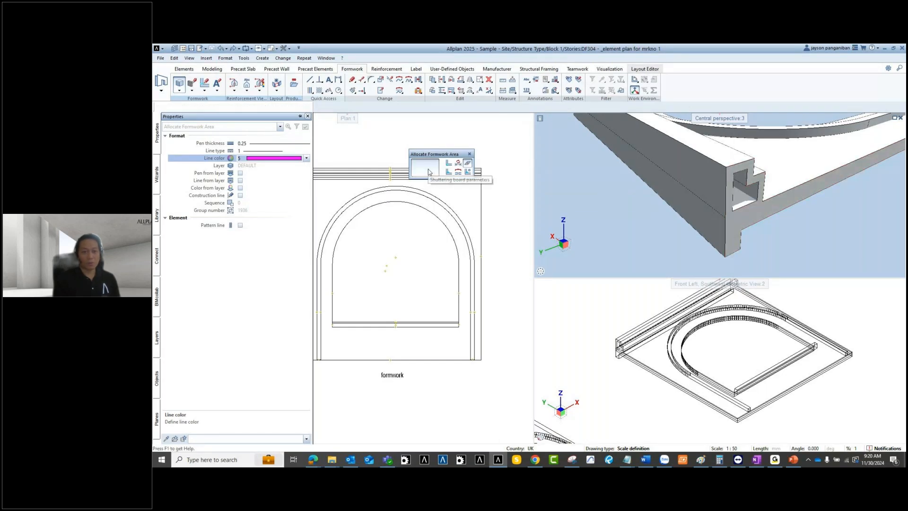
click(429, 171)
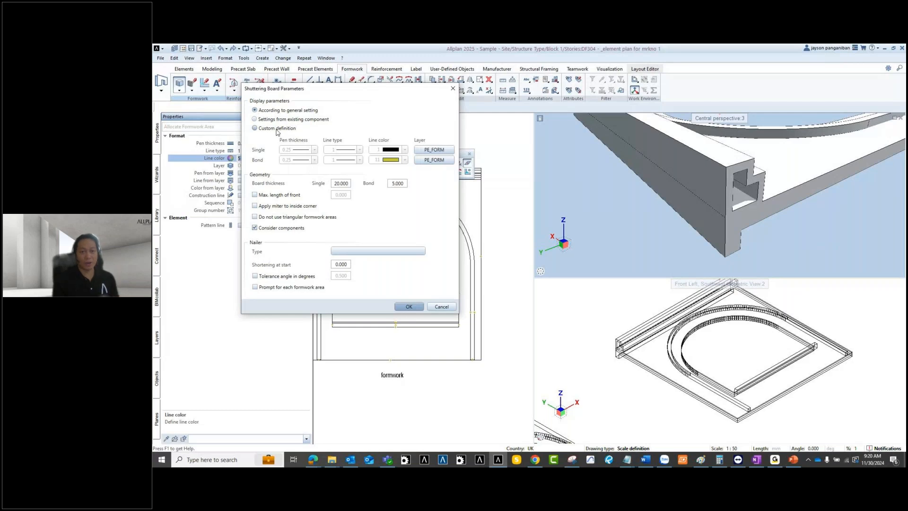
Step: Accept shuttering board thicknesses of 20.000 single and 5.000 bond
drag(350, 93, 364, 94)
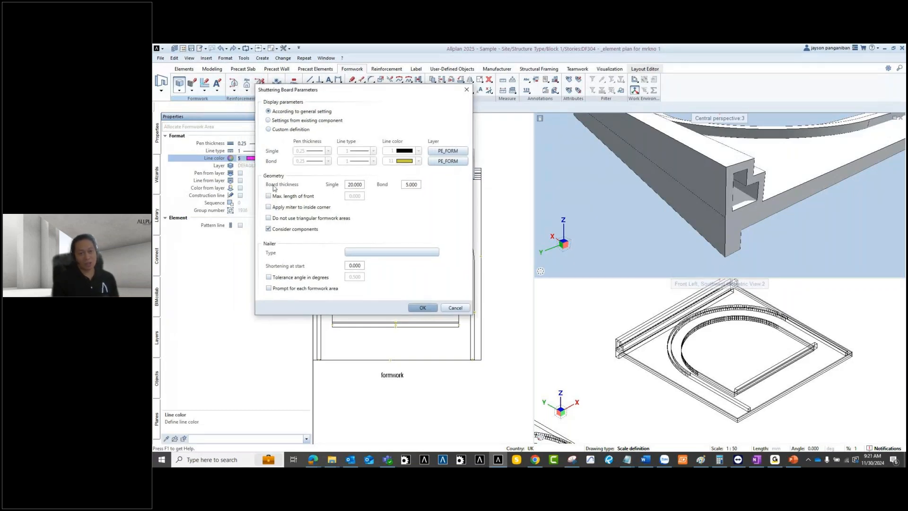
double_click(356, 185)
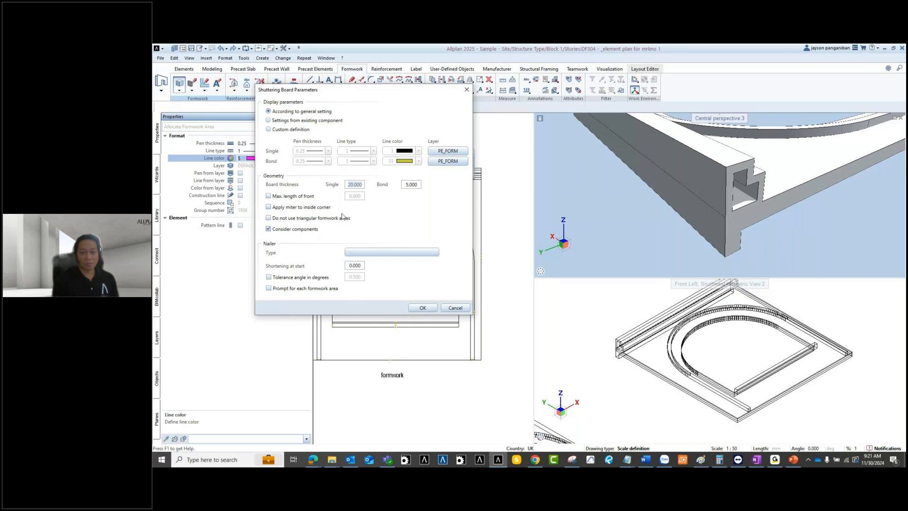
click(416, 309)
click(419, 308)
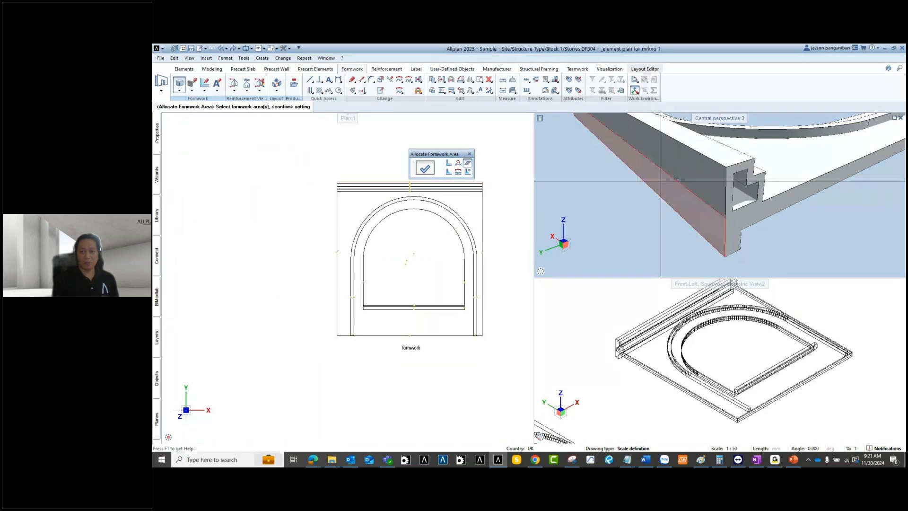
scroll(616, 153, down, 2)
middle_drag(616, 153, 746, 158)
scroll(746, 158, down, 2)
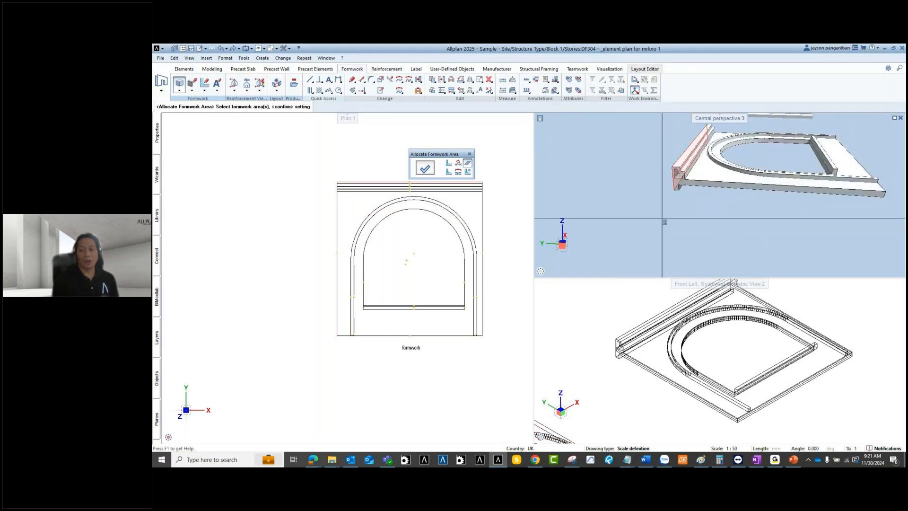
scroll(665, 222, up, 4)
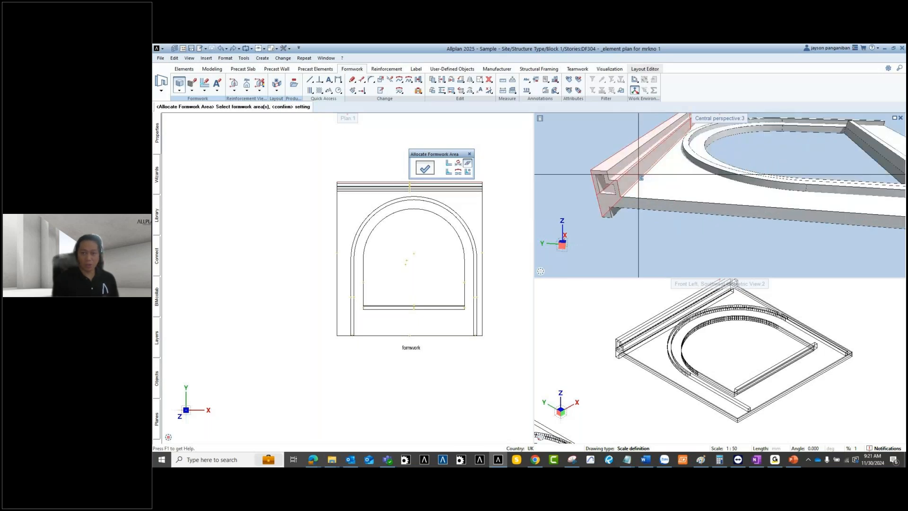
scroll(571, 205, up, 3)
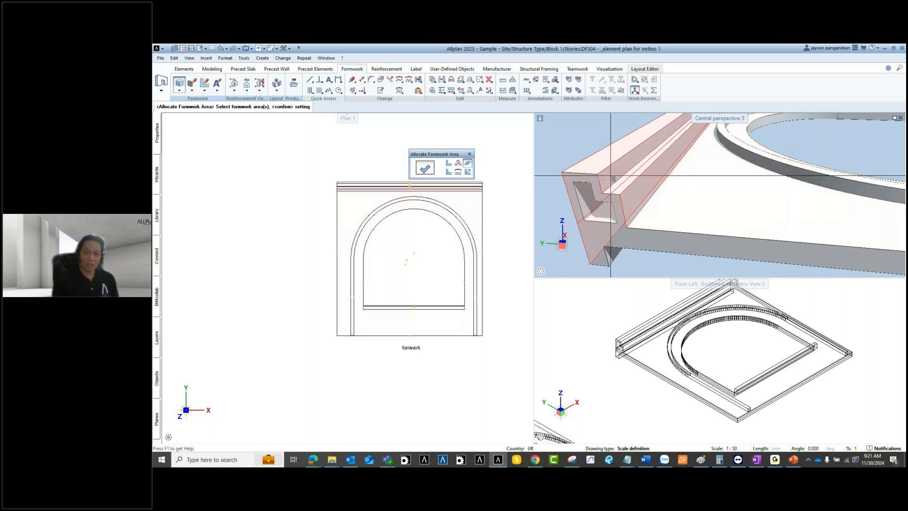
scroll(611, 174, down, 4)
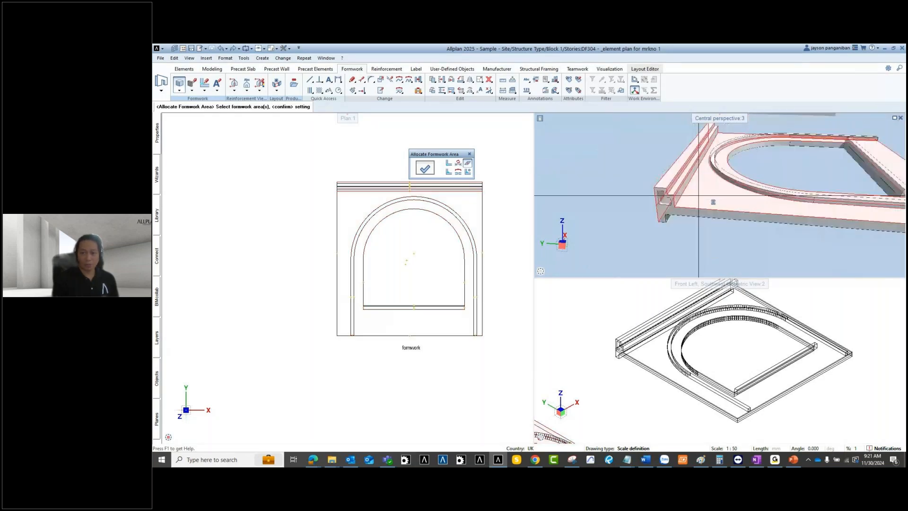
middle_drag(600, 201, 696, 208)
scroll(695, 208, down, 2)
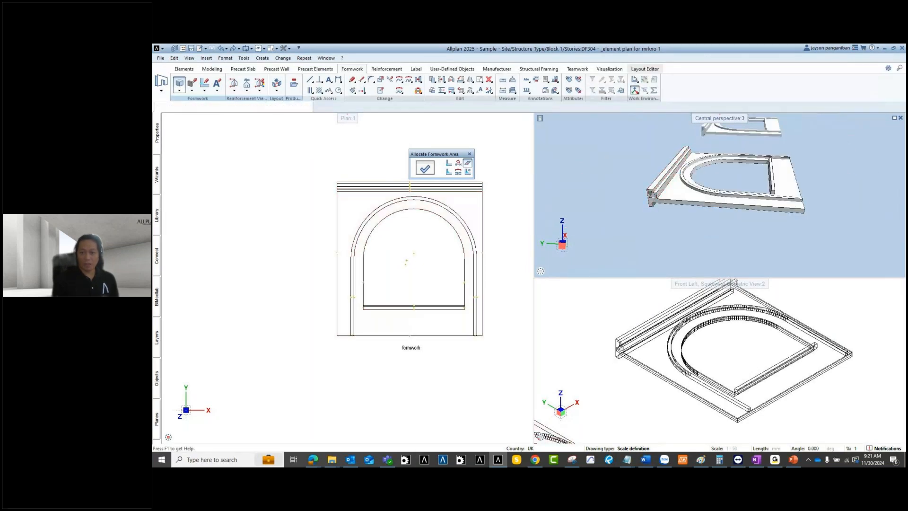
Step: Orbit and zoom the perspective view around the slab, then maximise it
scroll(653, 186, up, 2)
scroll(662, 209, up, 1)
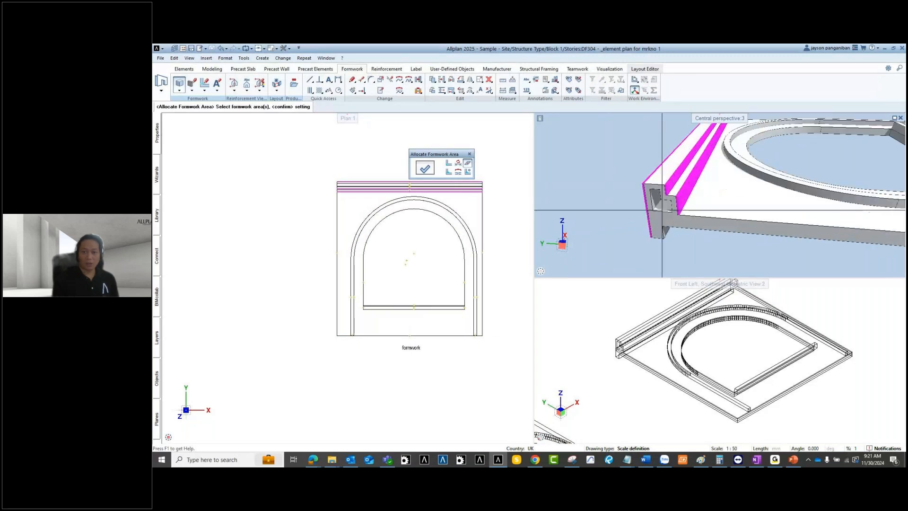
middle_drag(663, 209, 805, 158)
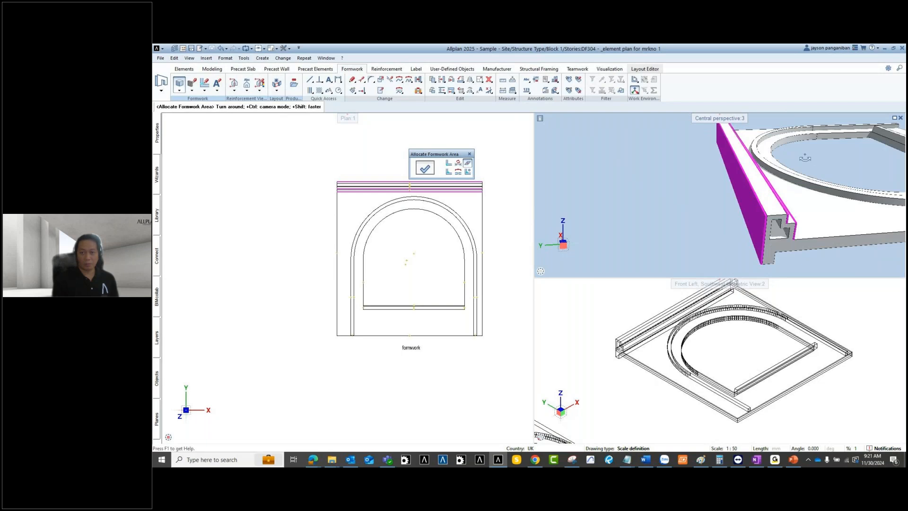
scroll(805, 158, down, 4)
middle_drag(673, 196, 728, 222)
scroll(727, 222, up, 4)
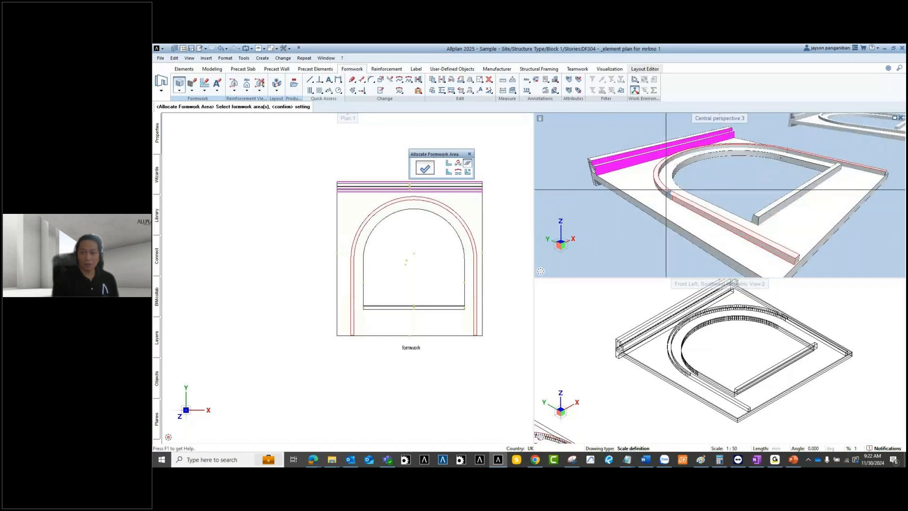
scroll(666, 189, up, 3)
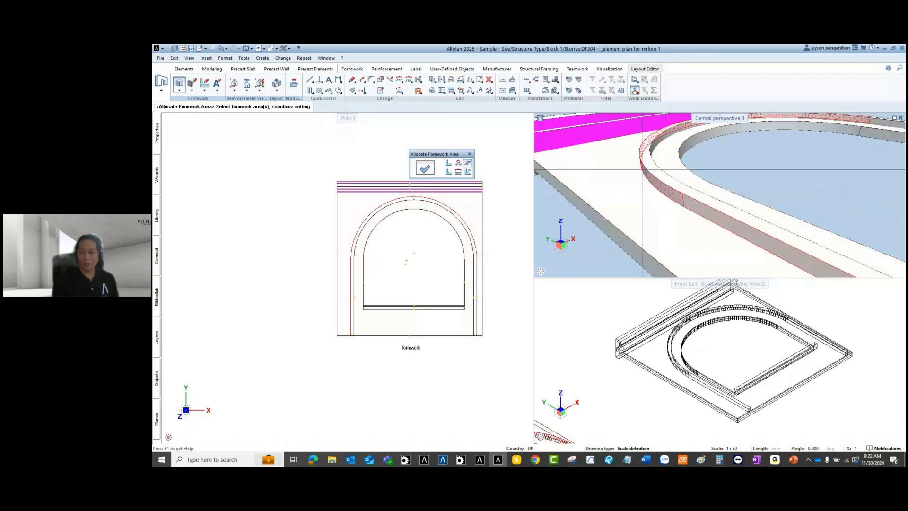
scroll(643, 169, down, 4)
scroll(737, 172, down, 5)
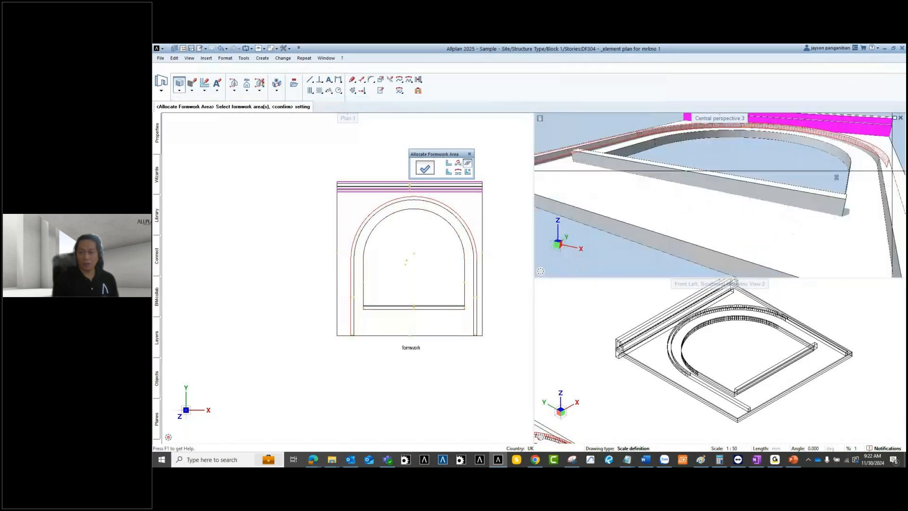
scroll(831, 194, up, 2)
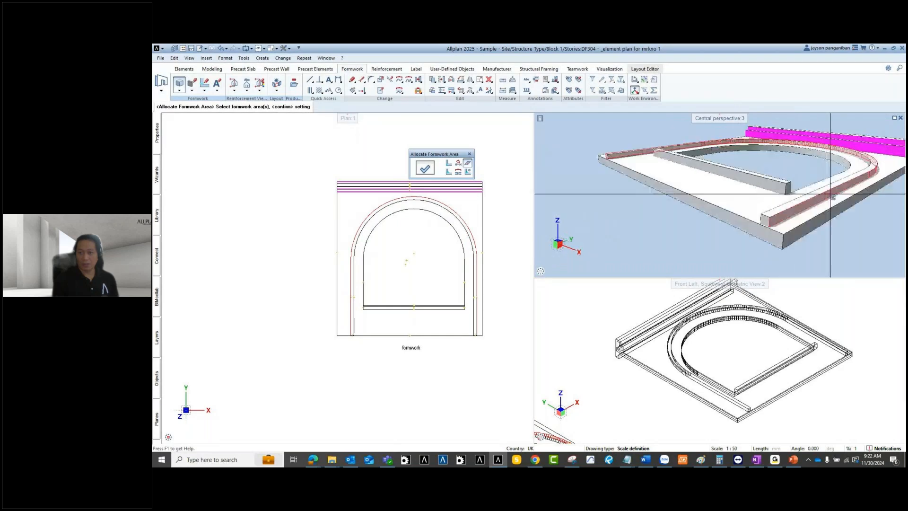
shift+middle_drag(881, 166, 735, 151)
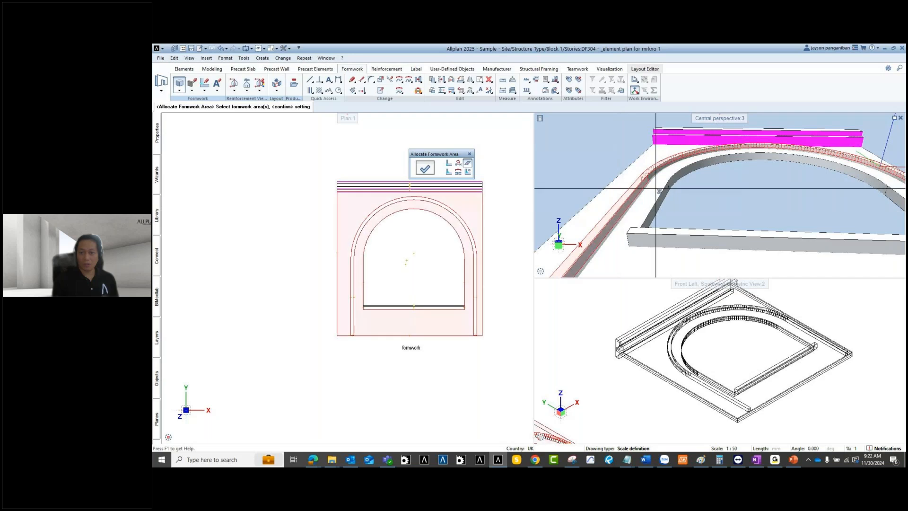
middle_drag(661, 168, 742, 182)
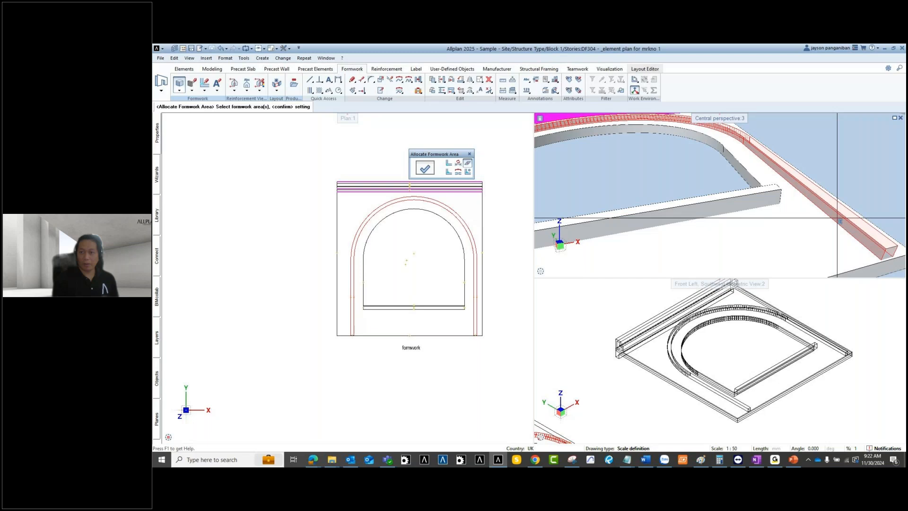
click(894, 119)
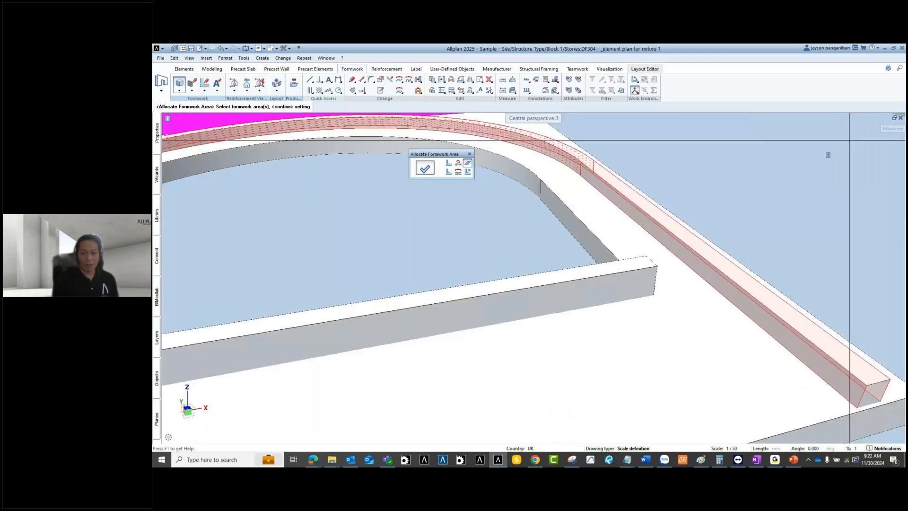
scroll(540, 239, down, 5)
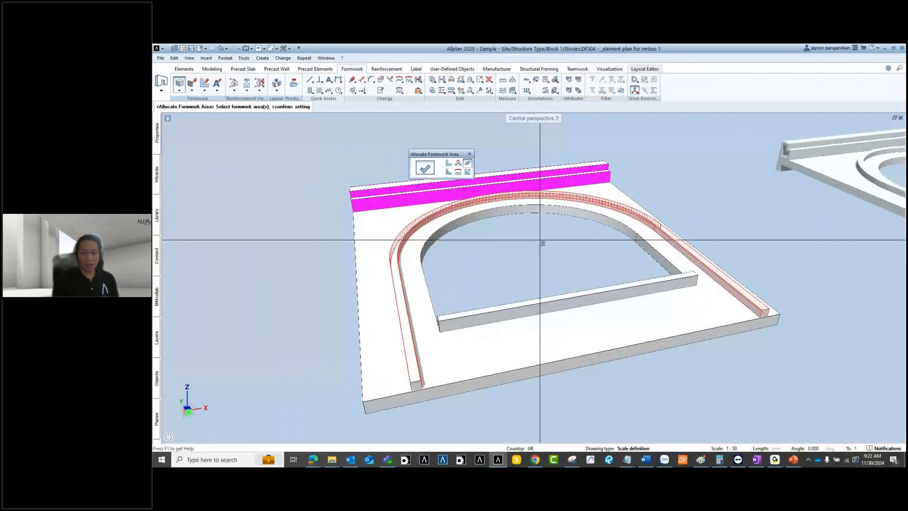
Step: Allocate the curved strip, inner curved face and straight inner face of the opening as formwork
click(540, 238)
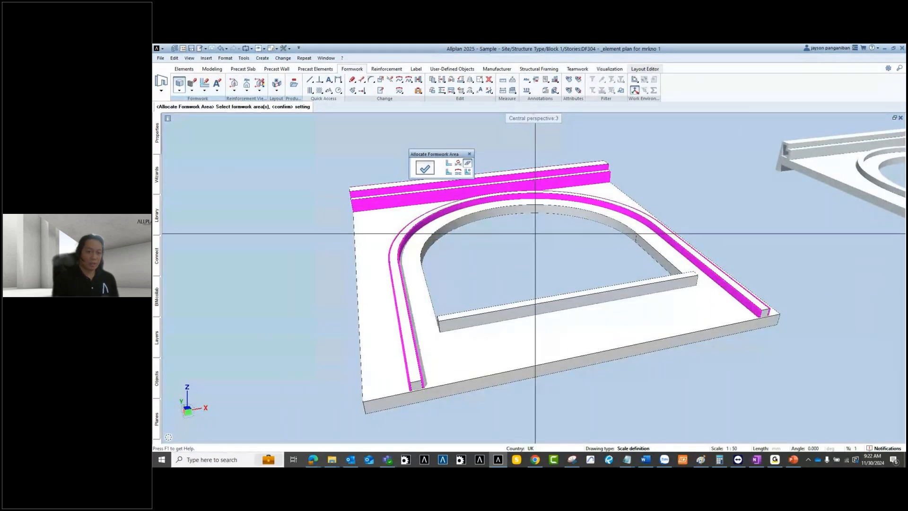
middle_drag(535, 233, 628, 249)
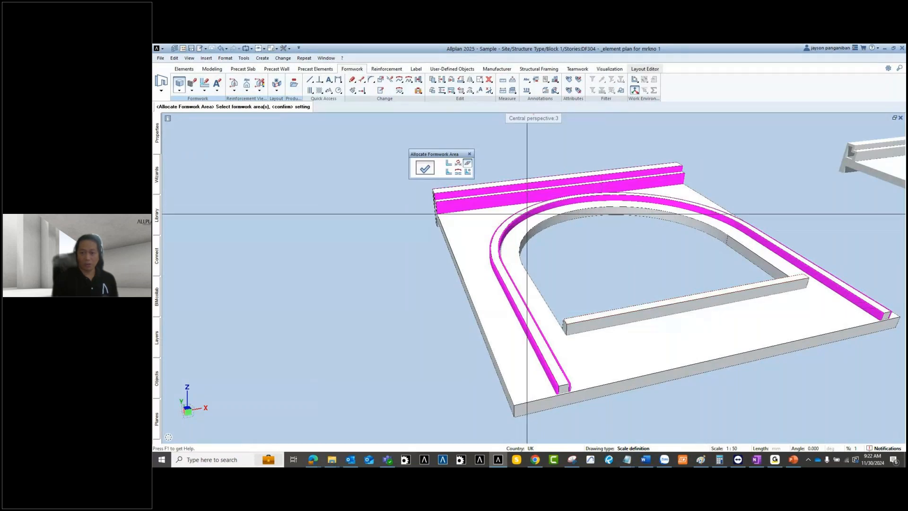
shift+middle_drag(780, 254, 666, 256)
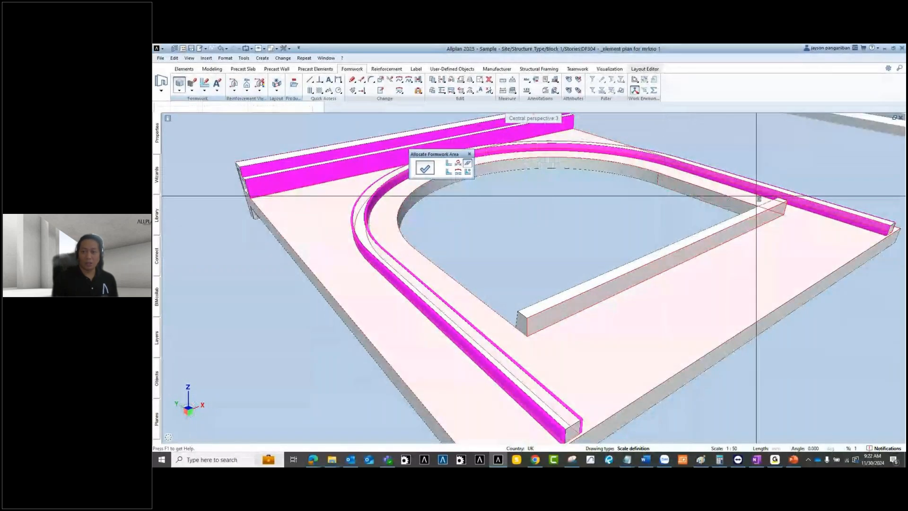
shift+middle_drag(758, 193, 574, 148)
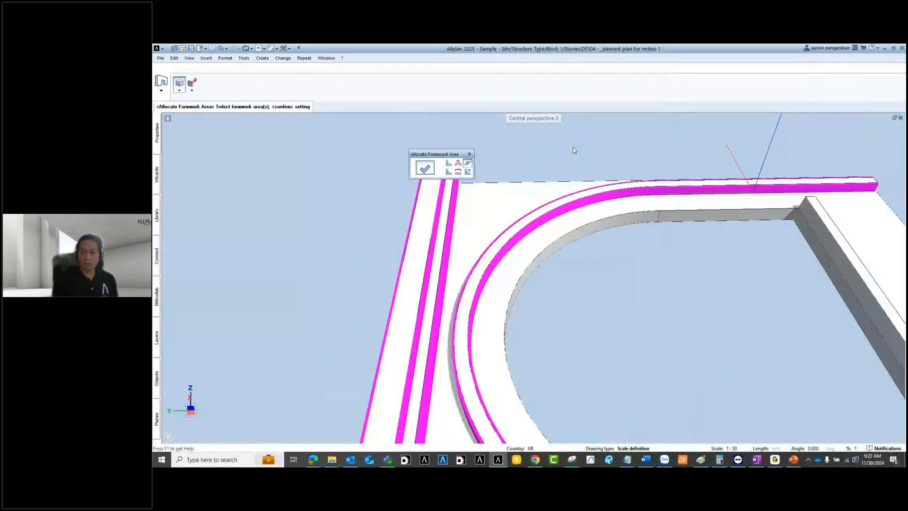
click(823, 262)
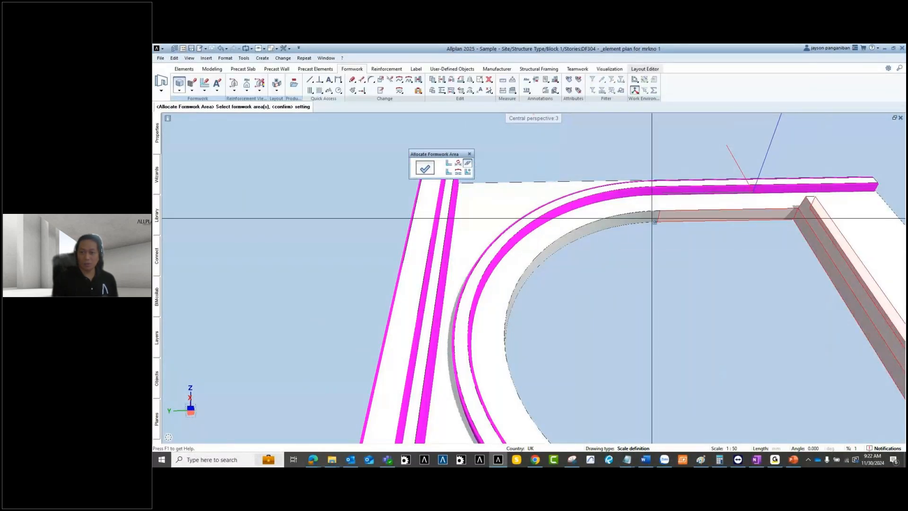
scroll(642, 218, down, 4)
ctrl+drag(642, 218, 799, 278)
ctrl+drag(426, 236, 563, 226)
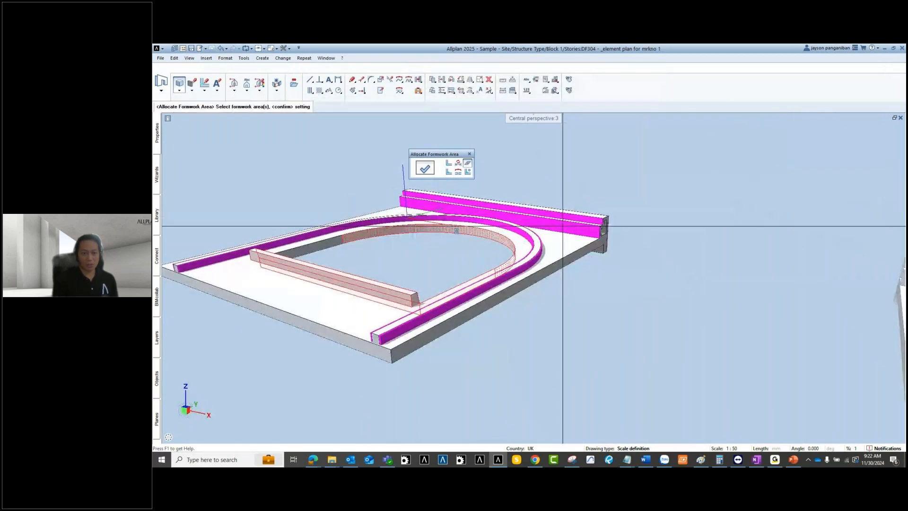
click(342, 236)
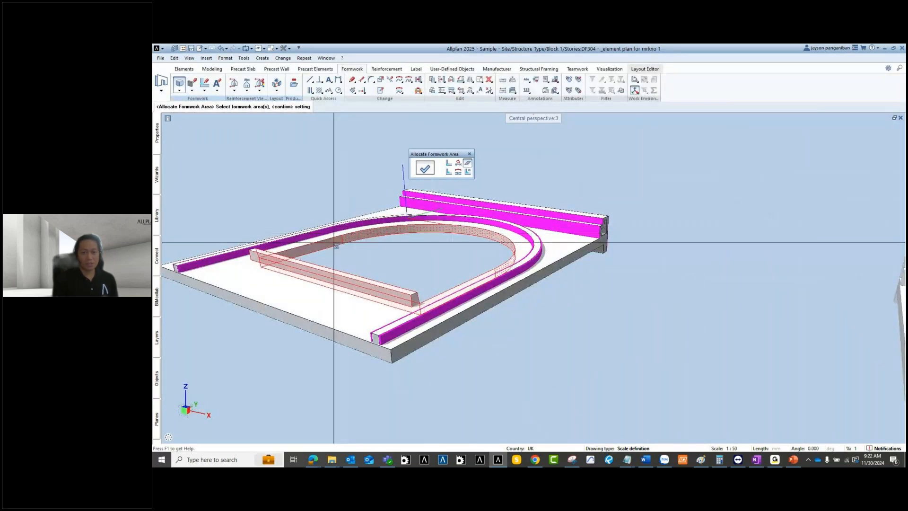
right_click(383, 249)
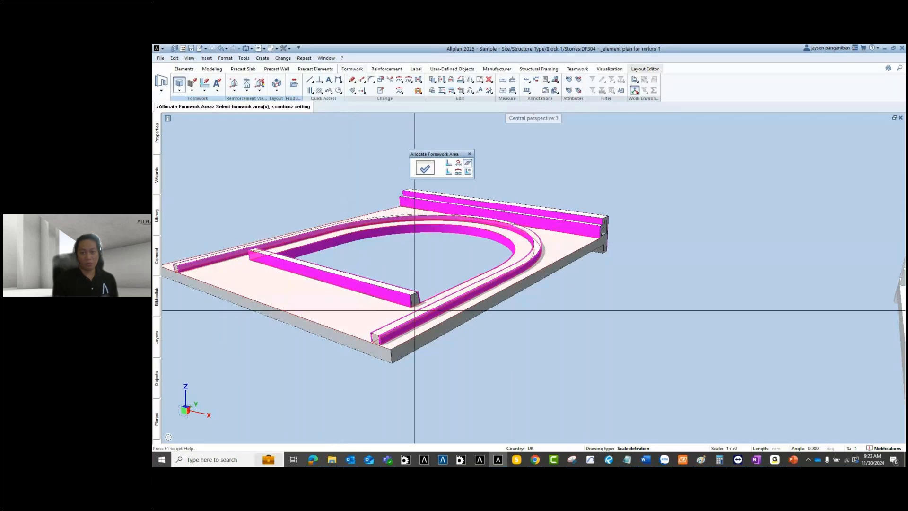
Step: Allocate the straight beam's small end face as a formwork area
middle_drag(415, 311, 384, 270)
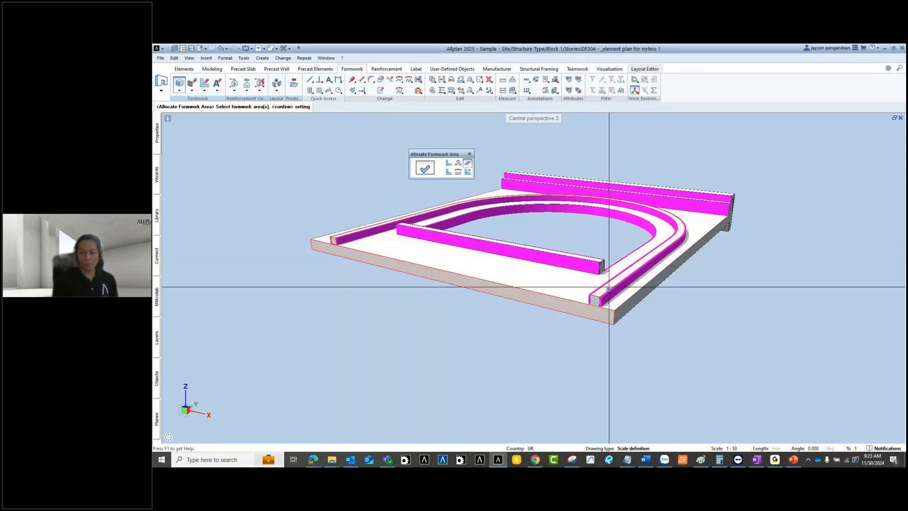
scroll(598, 224, up, 5)
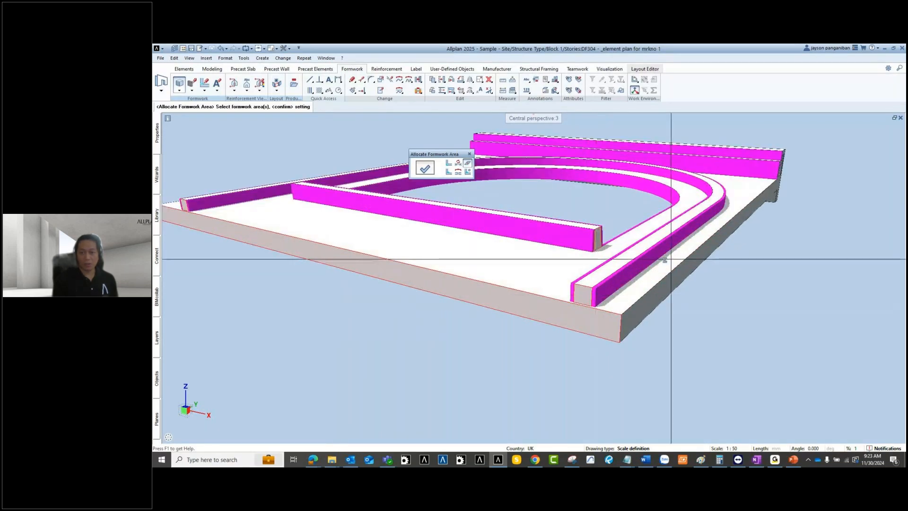
click(599, 239)
right_click(470, 339)
Step: Orbit and pan the perspective view so both models are visible
middle_drag(471, 340, 390, 227)
middle_drag(385, 299, 462, 265)
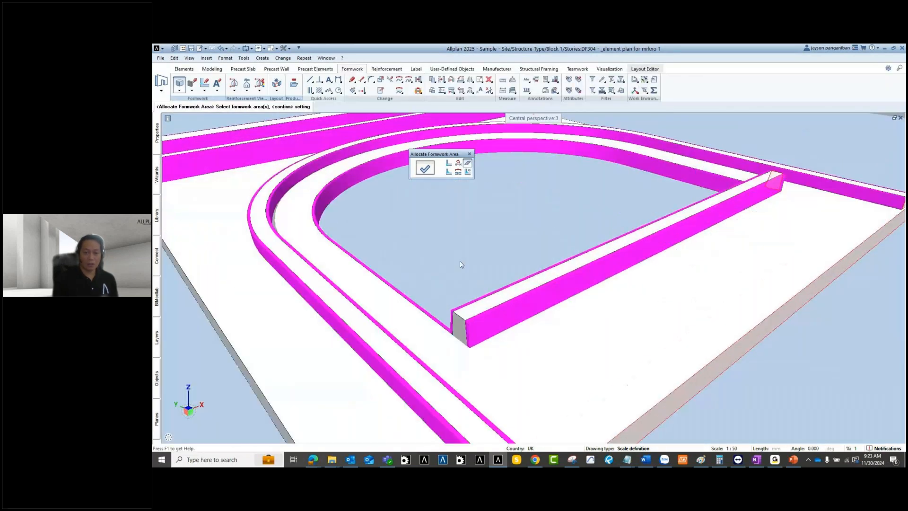
scroll(461, 264, down, 5)
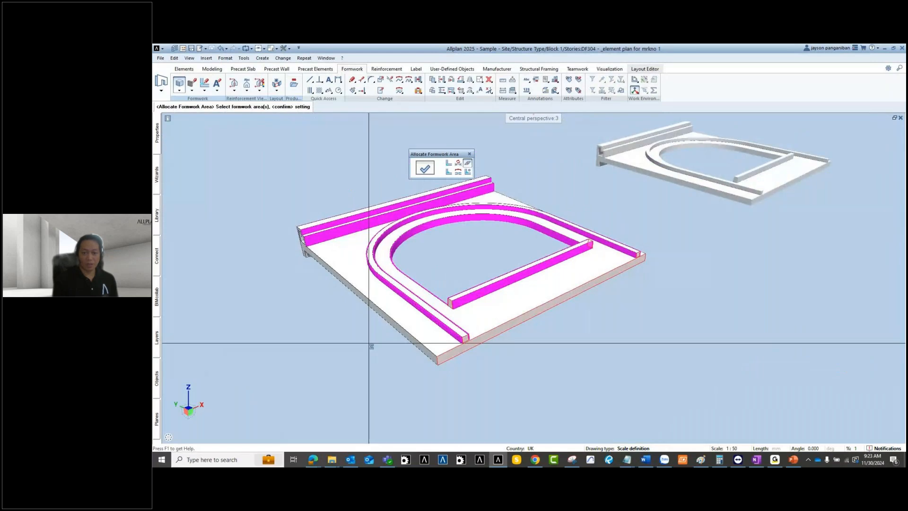
middle_drag(377, 339, 429, 345)
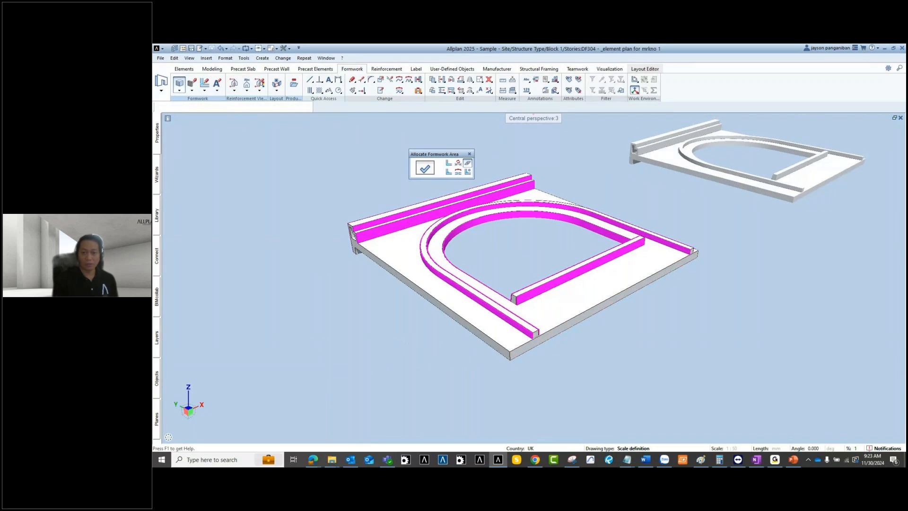
Step: Confirm the slab's outer edge side faces as magenta formwork
scroll(637, 293, up, 3)
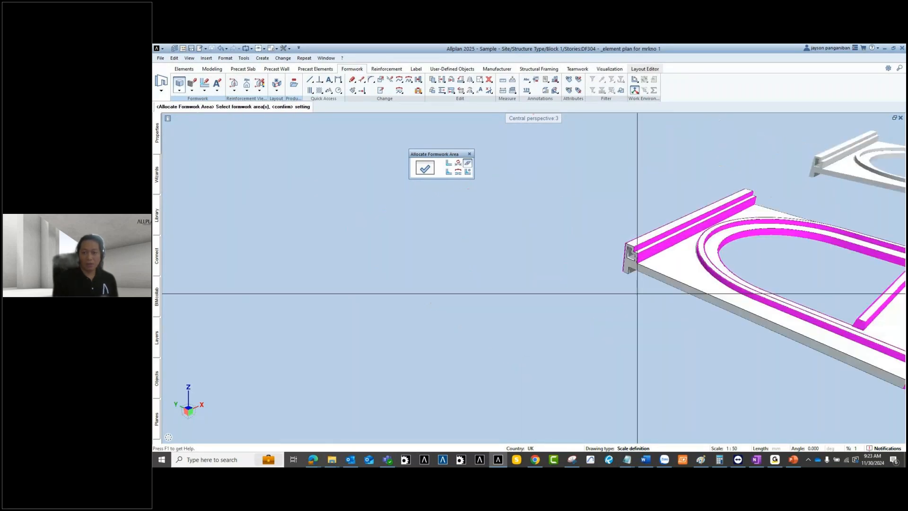
scroll(629, 283, up, 3)
shift+middle_drag(668, 219, 627, 300)
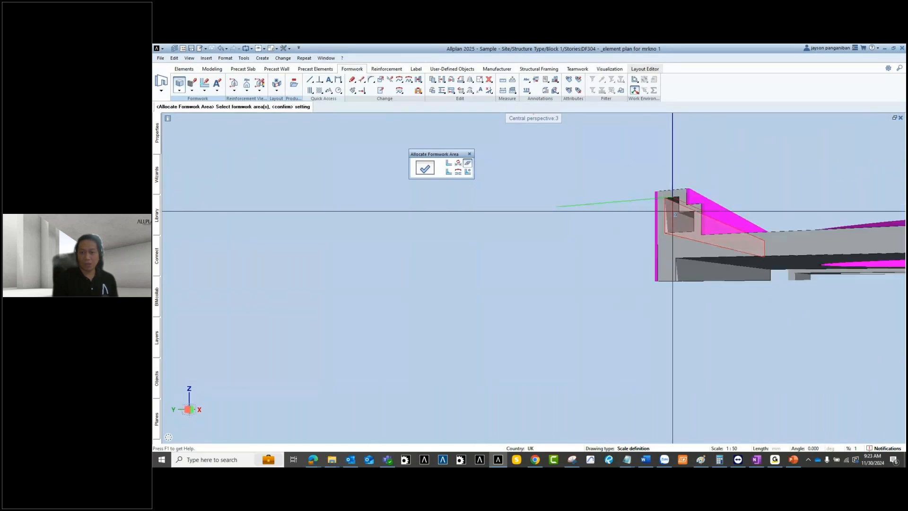
shift+middle_drag(803, 206, 694, 205)
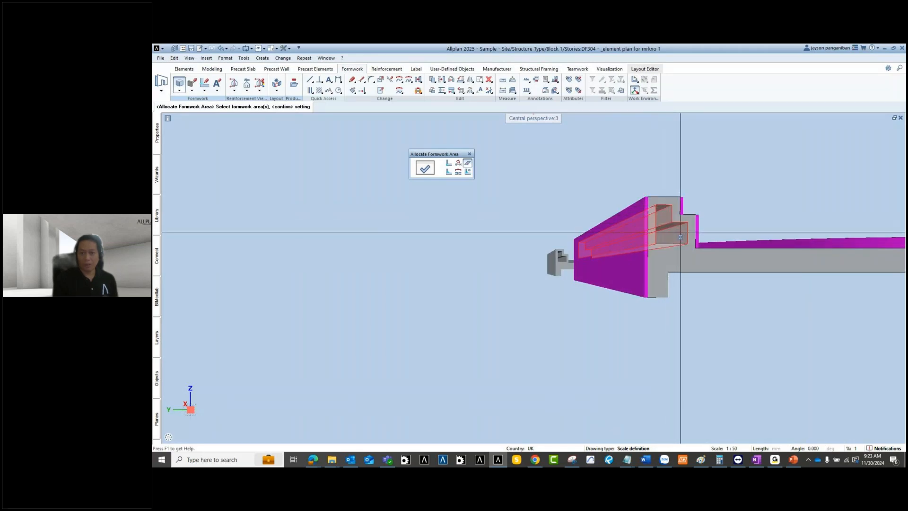
ctrl+drag(574, 331, 594, 272)
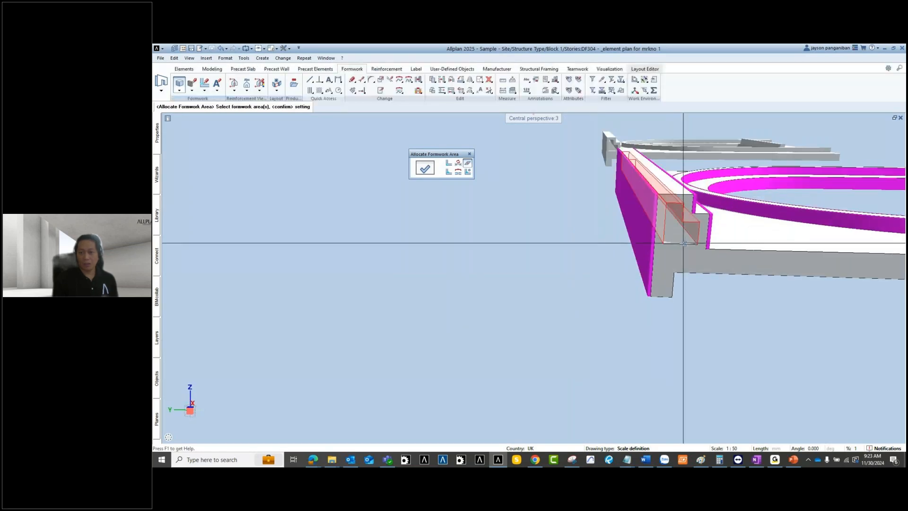
scroll(565, 261, down, 2)
right_click(570, 262)
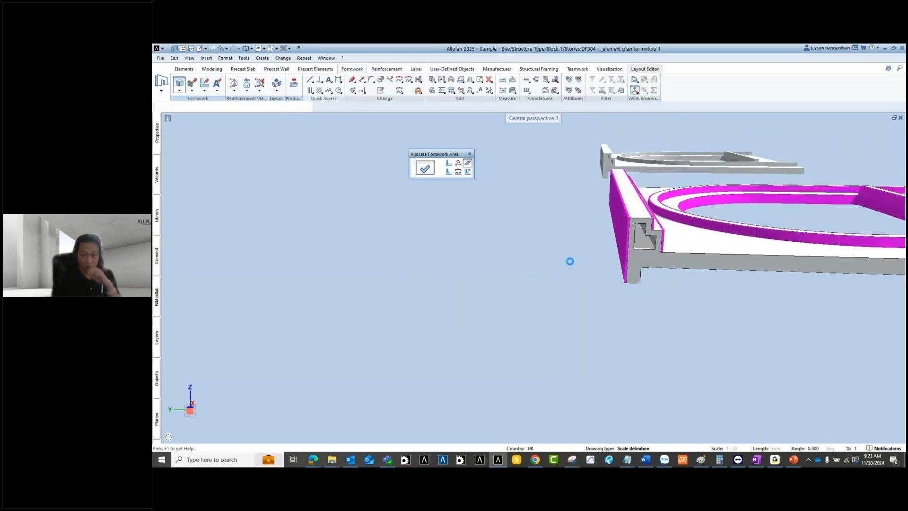
Step: Check the new formwork from another angle and finish allocating formwork areas
scroll(568, 235, down, 2)
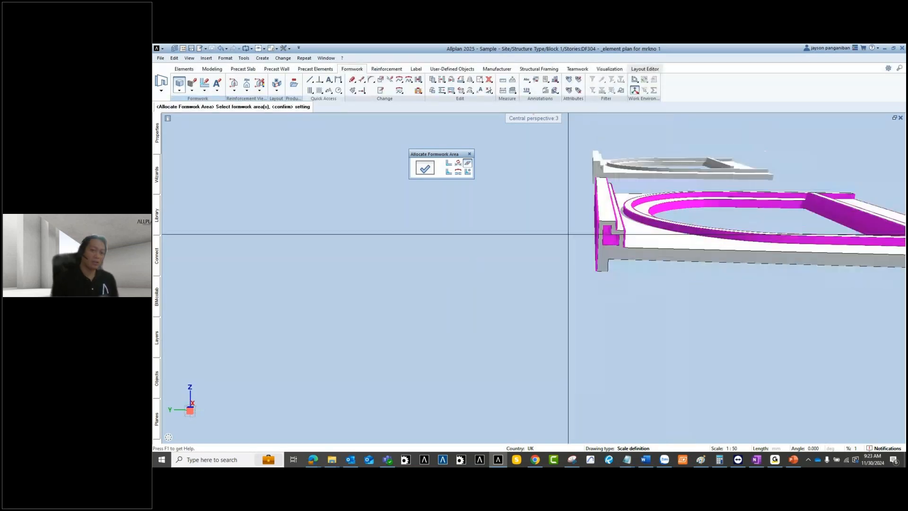
middle_drag(568, 234, 455, 270)
scroll(460, 275, down, 2)
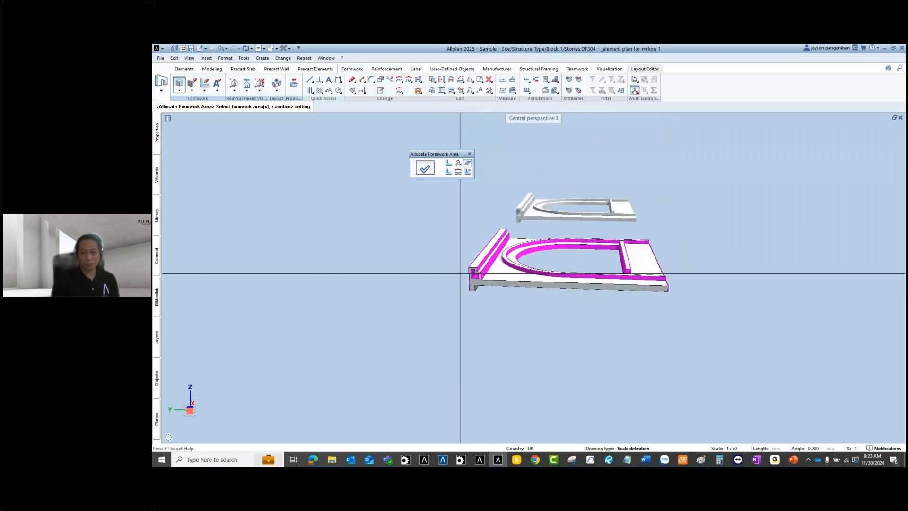
scroll(461, 274, up, 2)
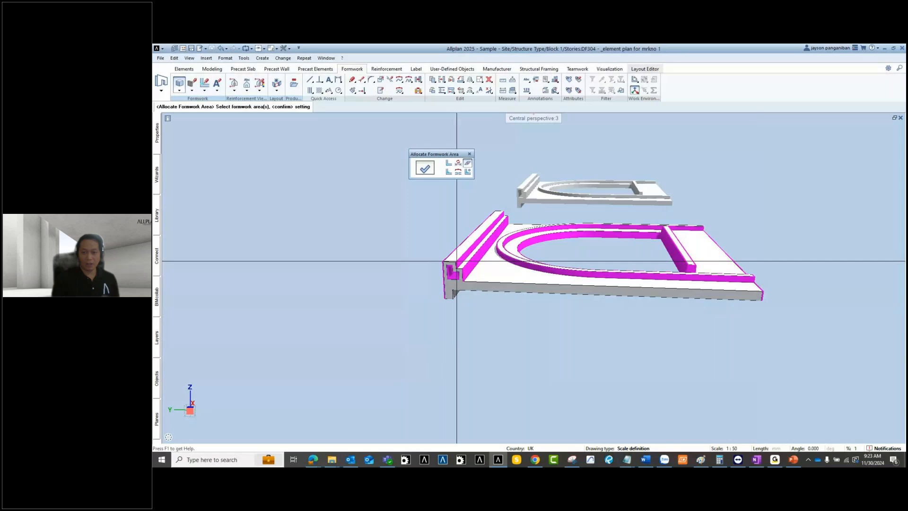
middle_drag(450, 339, 402, 227)
key(Escape)
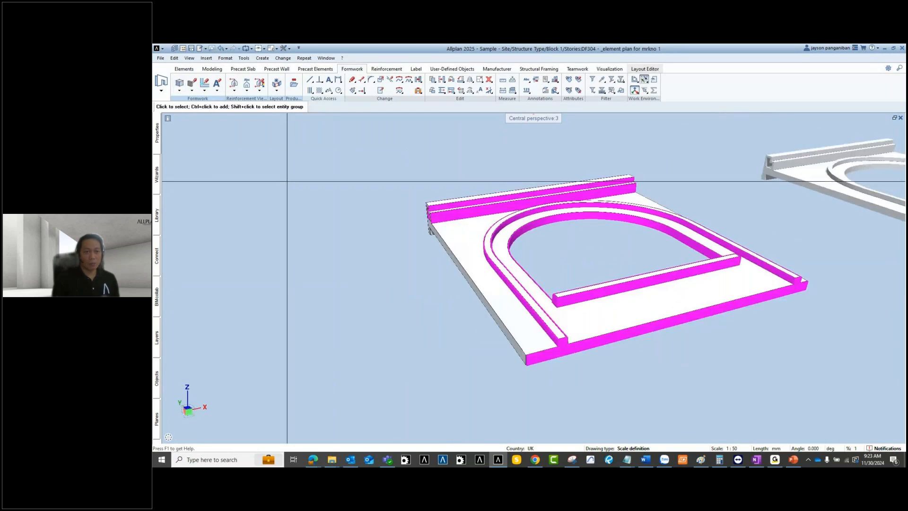
Step: Start a 3D box in a three-viewport layout with a southwest isometric view
scroll(192, 83, up, 4)
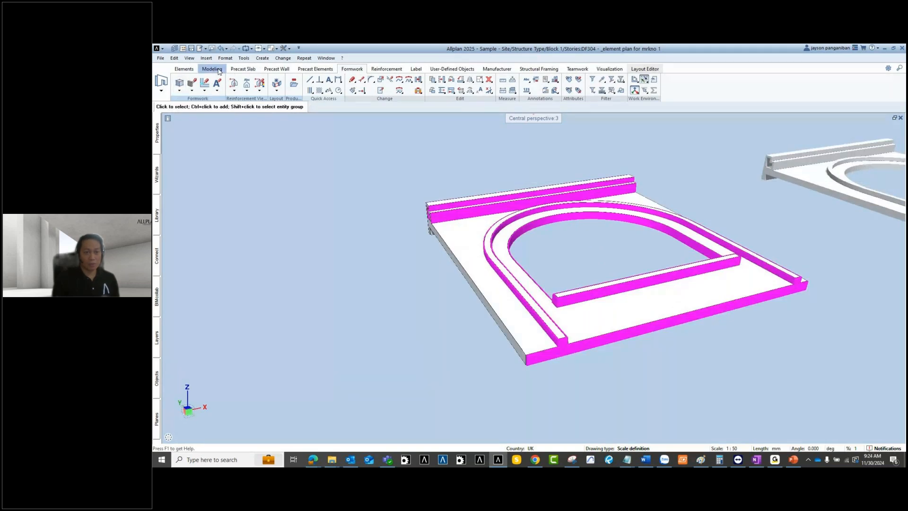
click(191, 83)
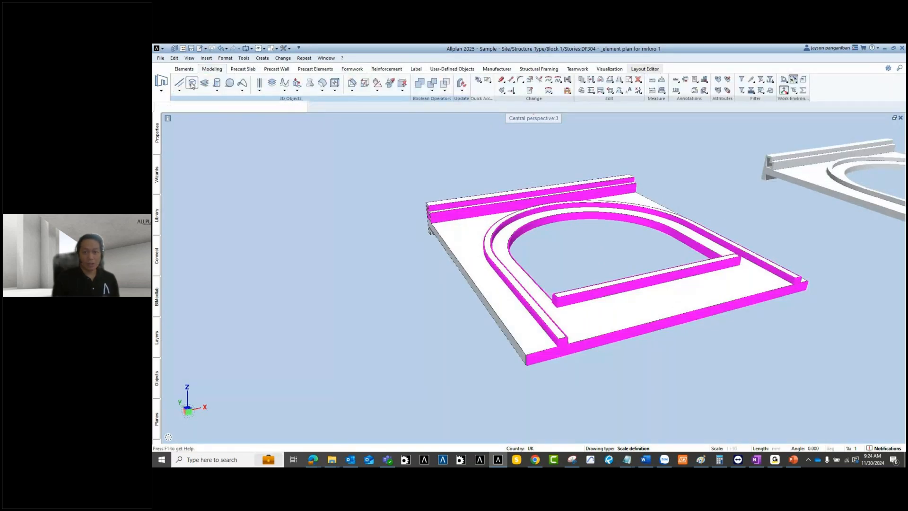
middle_drag(483, 312, 504, 318)
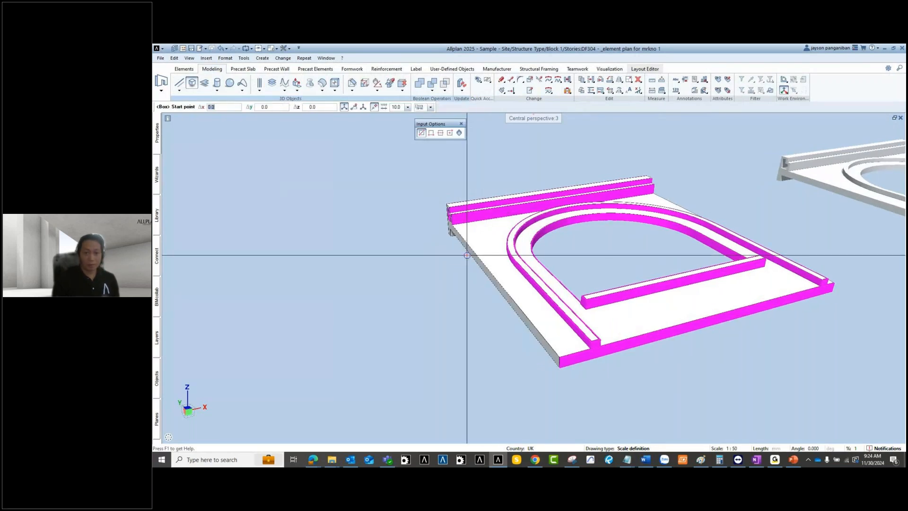
scroll(457, 242, up, 4)
scroll(428, 235, down, 2)
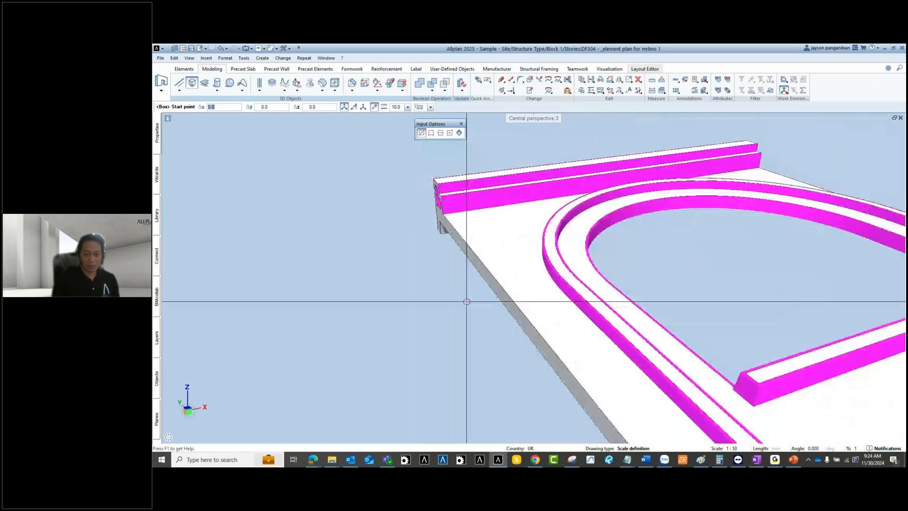
key(alt+shift+3)
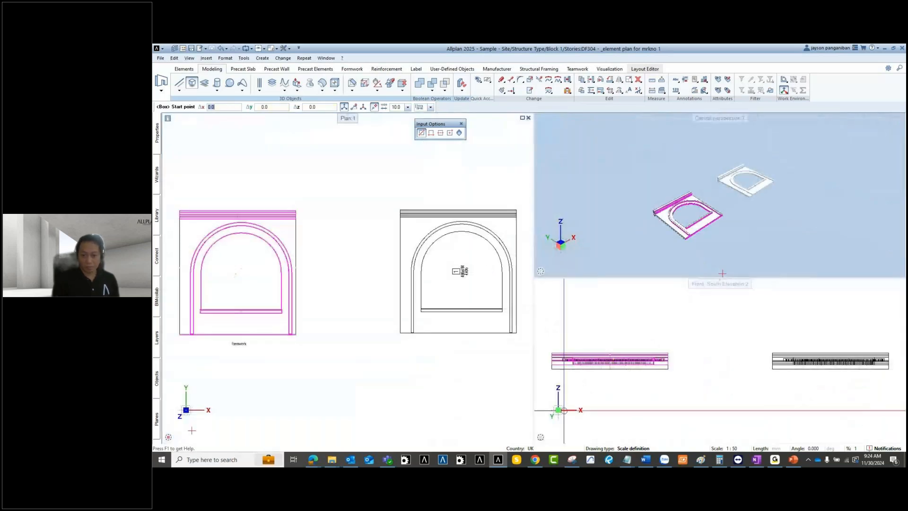
click(544, 424)
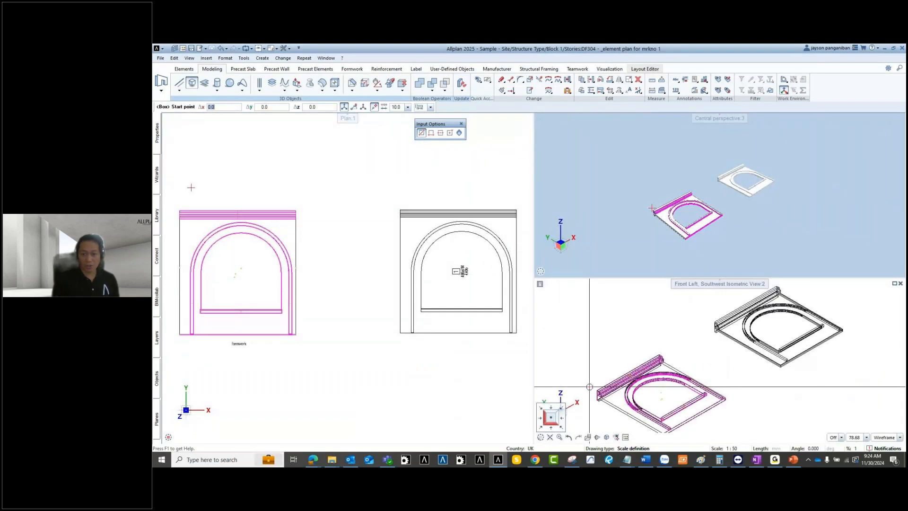
scroll(592, 387, up, 5)
middle_drag(609, 404, 619, 373)
scroll(624, 318, up, 8)
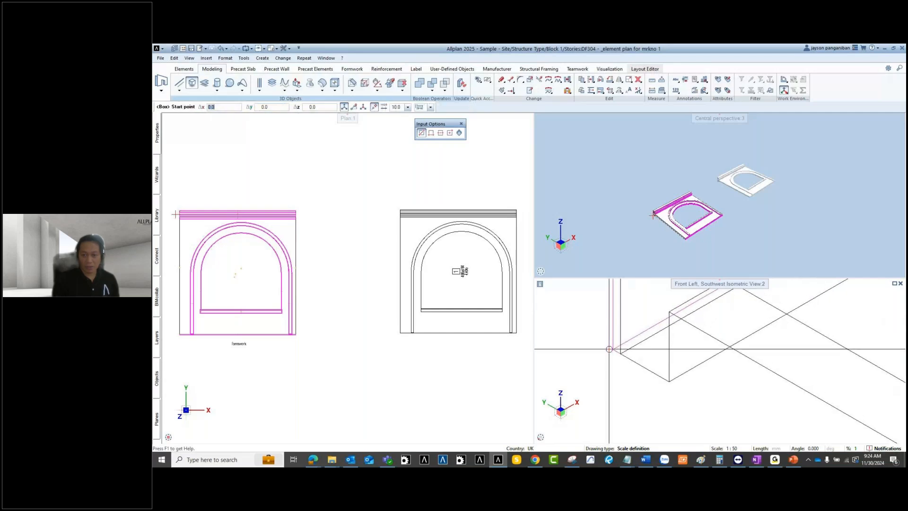
Step: Create the box from the rail's lower-left corner with Δx -20
click(605, 340)
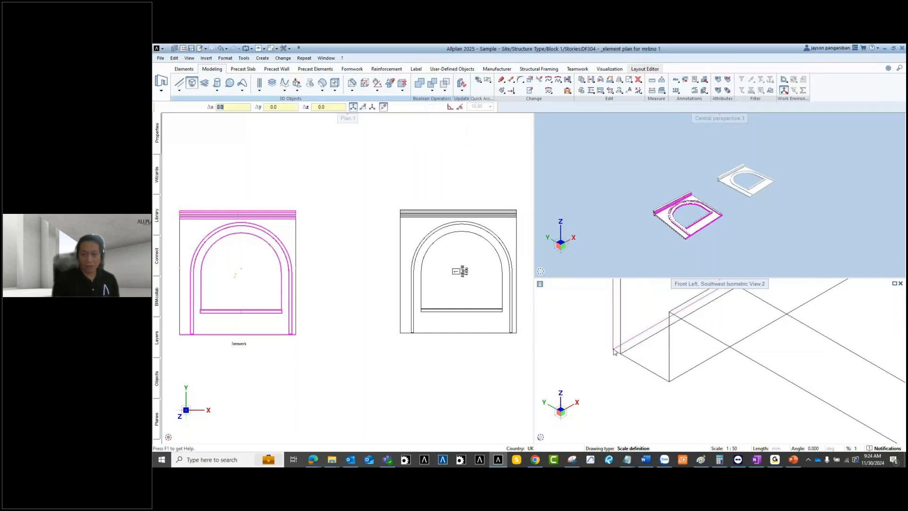
scroll(595, 333, down, 4)
scroll(585, 315, down, 4)
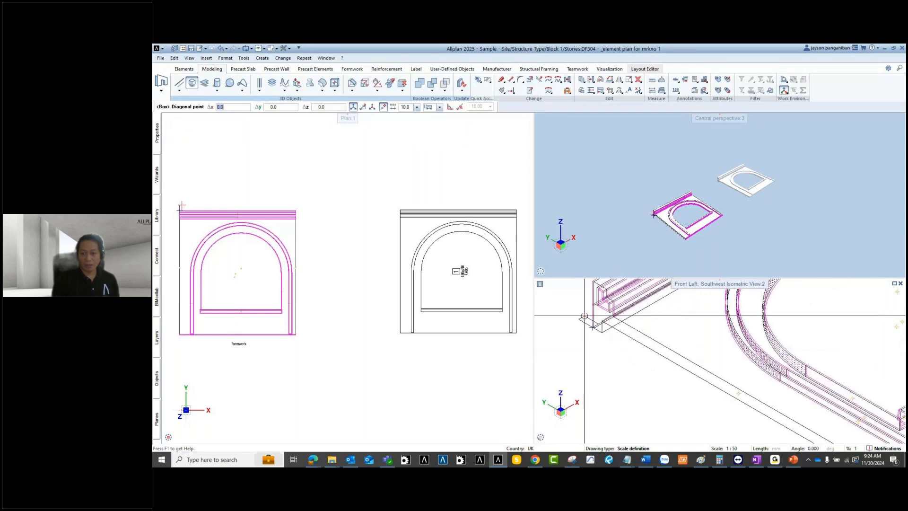
middle_drag(750, 414, 729, 370)
scroll(770, 398, up, 2)
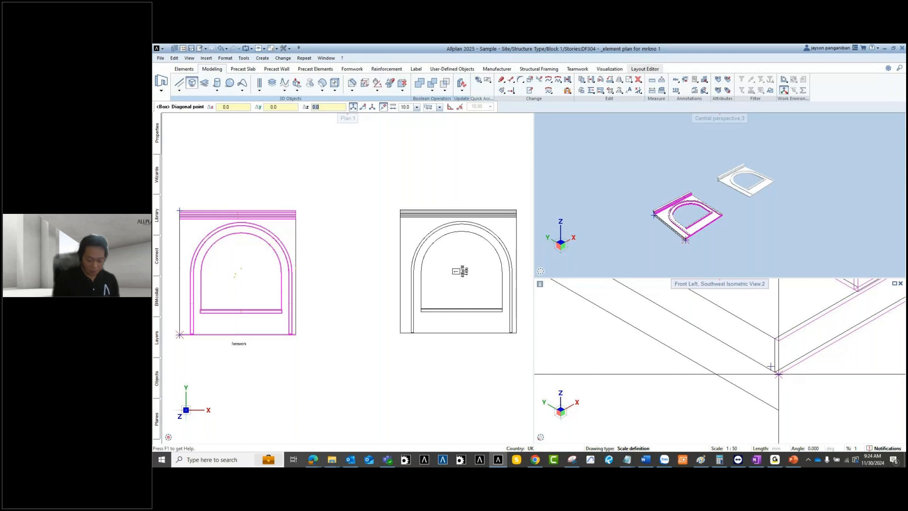
key(BackSpace)
text(-20)
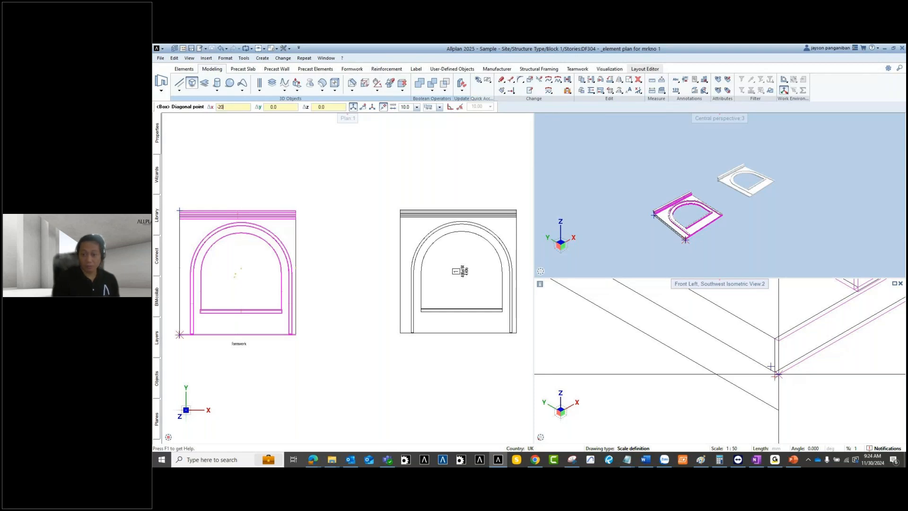
key(Return)
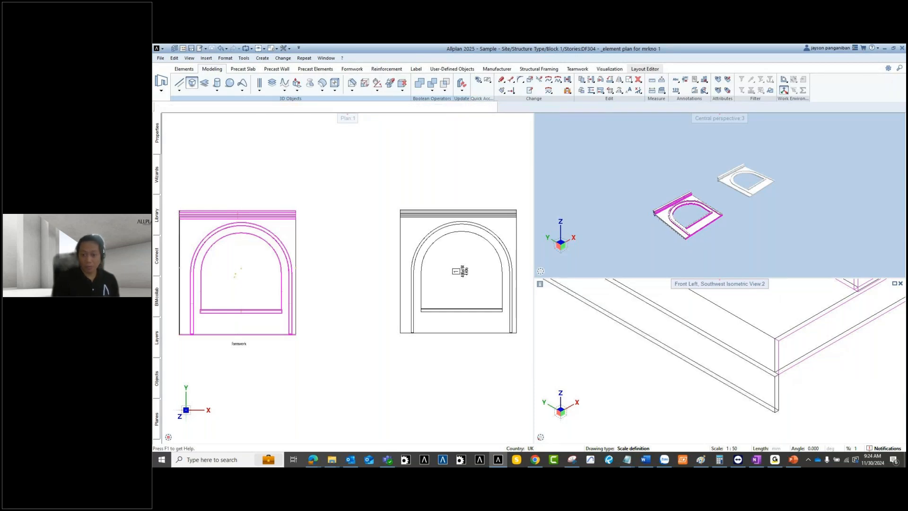
middle_drag(677, 371, 768, 428)
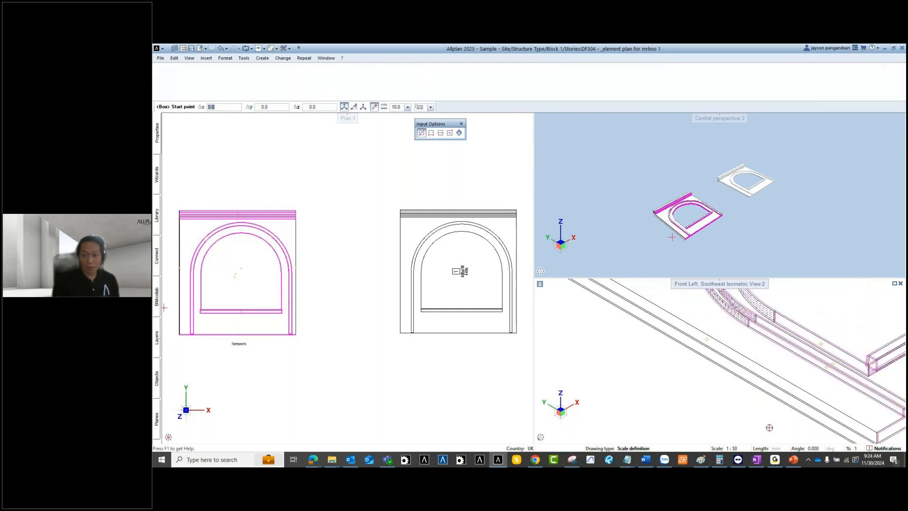
scroll(709, 397, down, 3)
scroll(634, 319, up, 4)
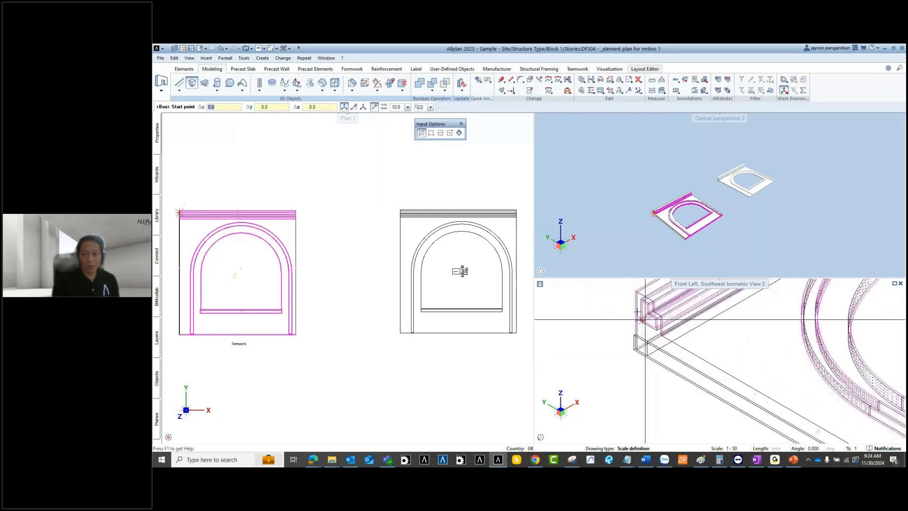
scroll(690, 194, up, 4)
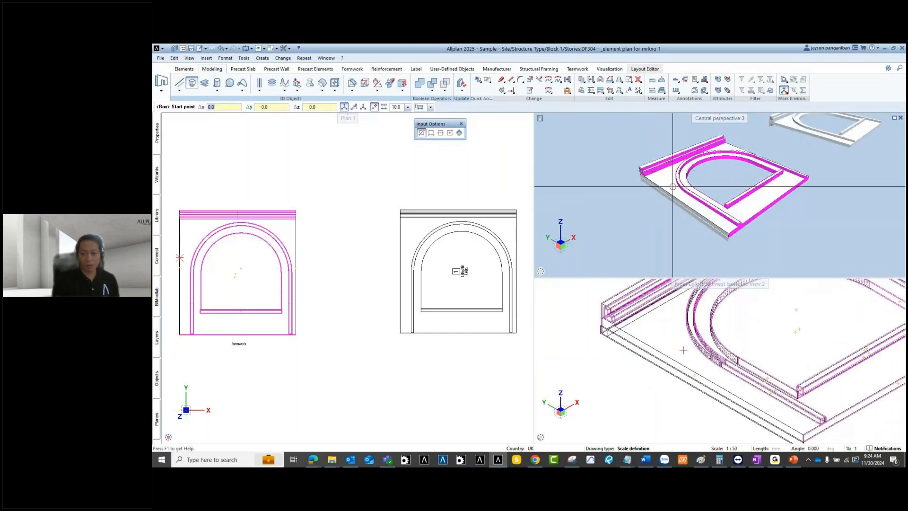
click(629, 353)
middle_drag(629, 353, 612, 349)
Step: End the box, start Extrude on the panel's side face, then back out at the Length prompt
key(Escape)
key(Escape)
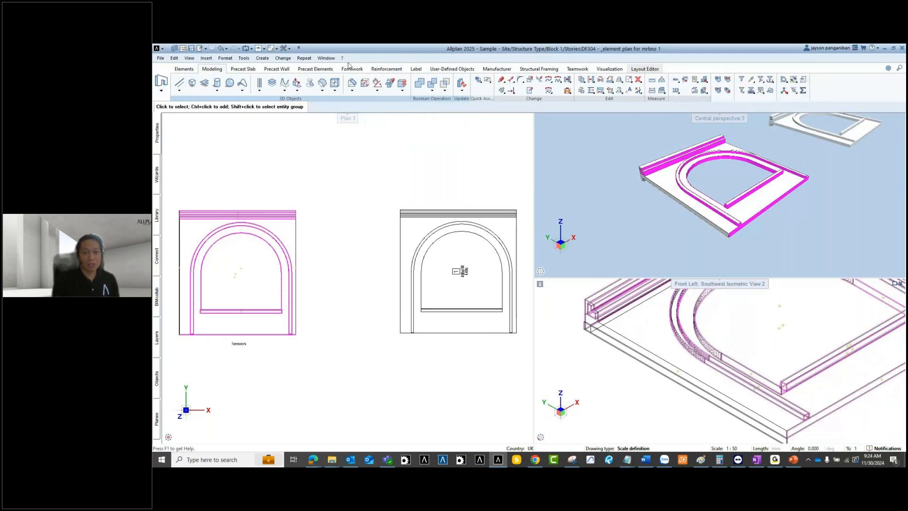
click(296, 84)
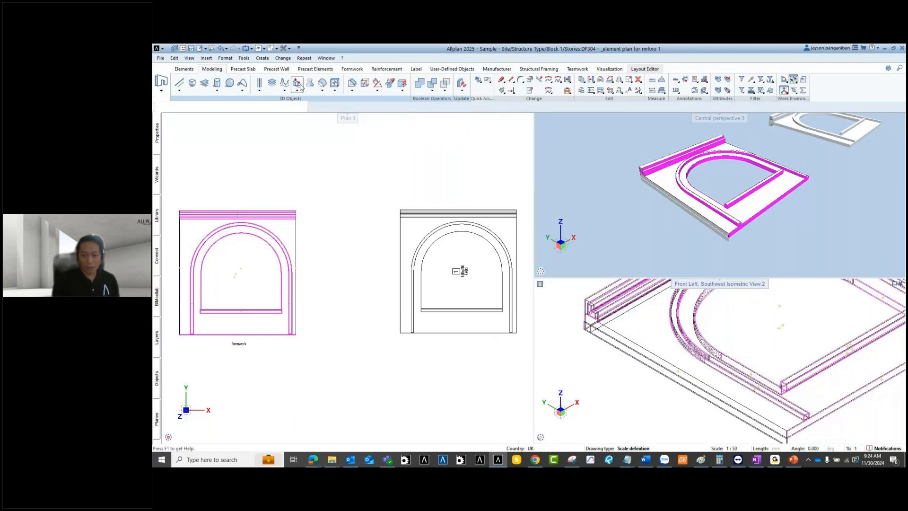
scroll(586, 311, up, 3)
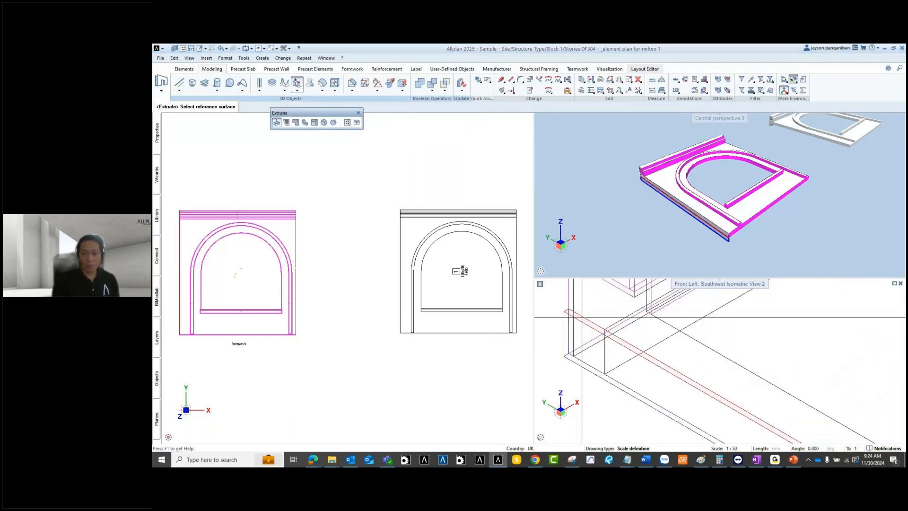
click(574, 338)
scroll(575, 337, down, 3)
middle_drag(592, 345, 598, 376)
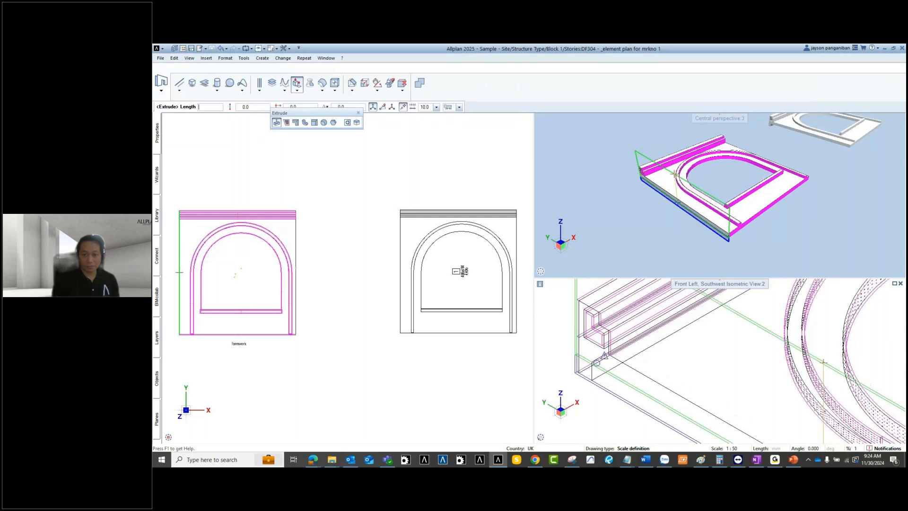
key(Escape)
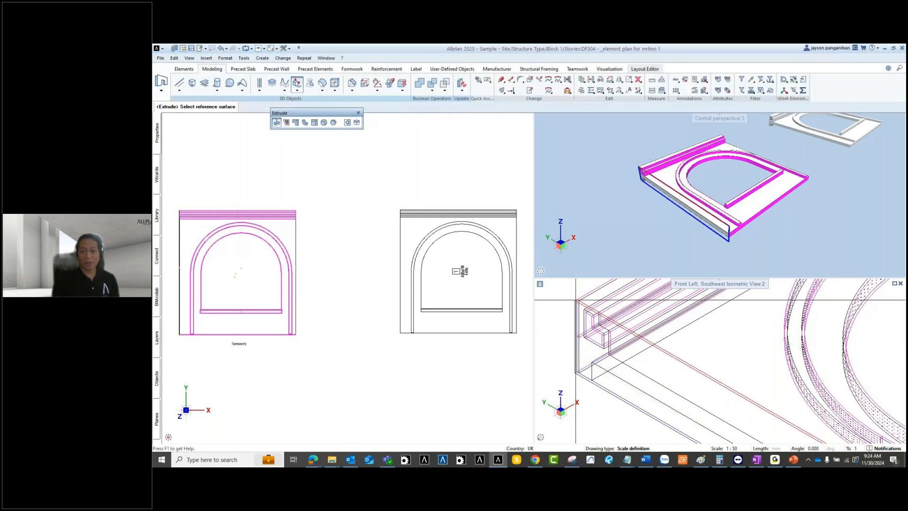
Step: Close Extrude and orbit the perspective view to a low side view of the panel
key(Escape)
scroll(630, 180, down, 2)
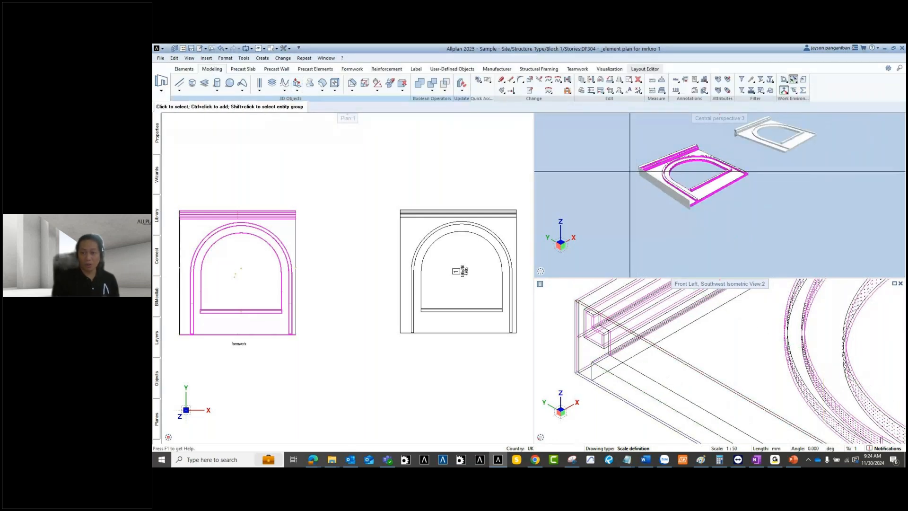
ctrl+drag(561, 184, 711, 168)
scroll(677, 151, up, 3)
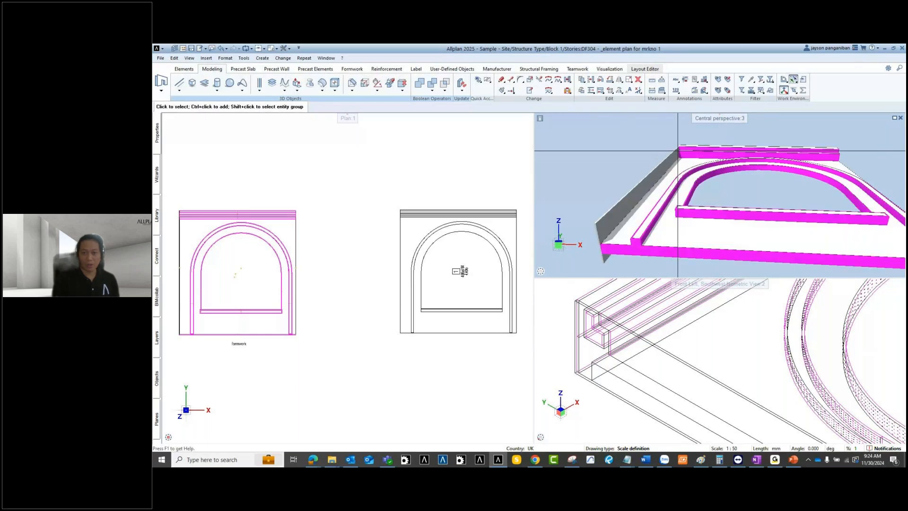
scroll(678, 151, down, 2)
ctrl+drag(678, 151, 713, 169)
scroll(691, 164, up, 1)
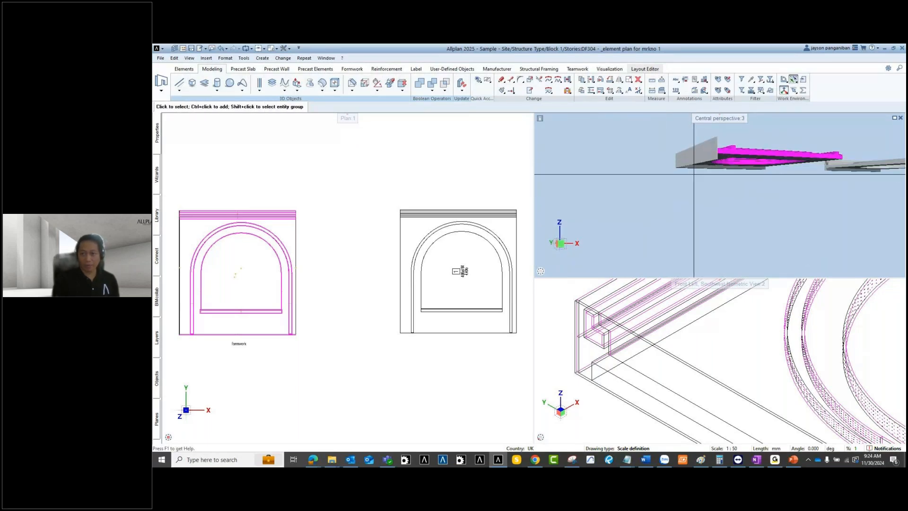
Step: Re-centre, orbit and zoom to inspect the formwork boards on both slab elements
middle_drag(729, 166, 622, 226)
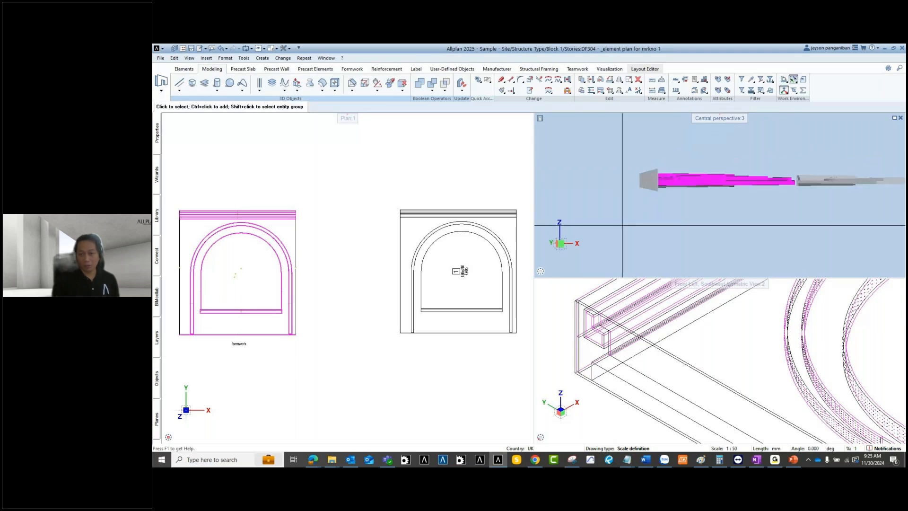
scroll(686, 171, up, 2)
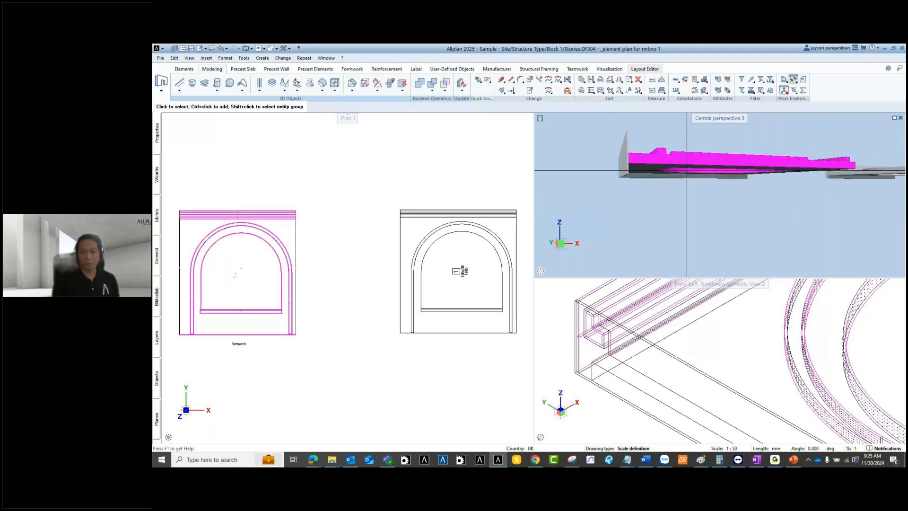
scroll(629, 188, down, 2)
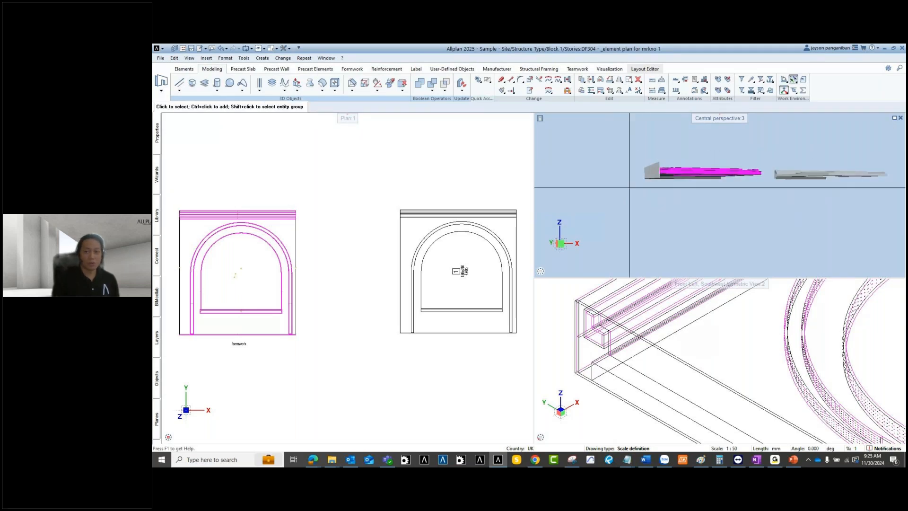
shift+middle_drag(629, 189, 628, 234)
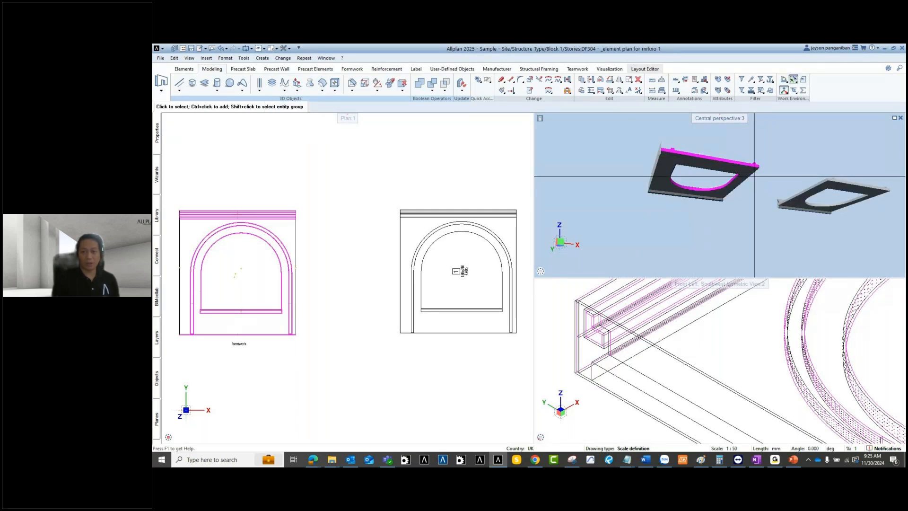
shift+middle_drag(662, 189, 646, 215)
scroll(640, 191, up, 3)
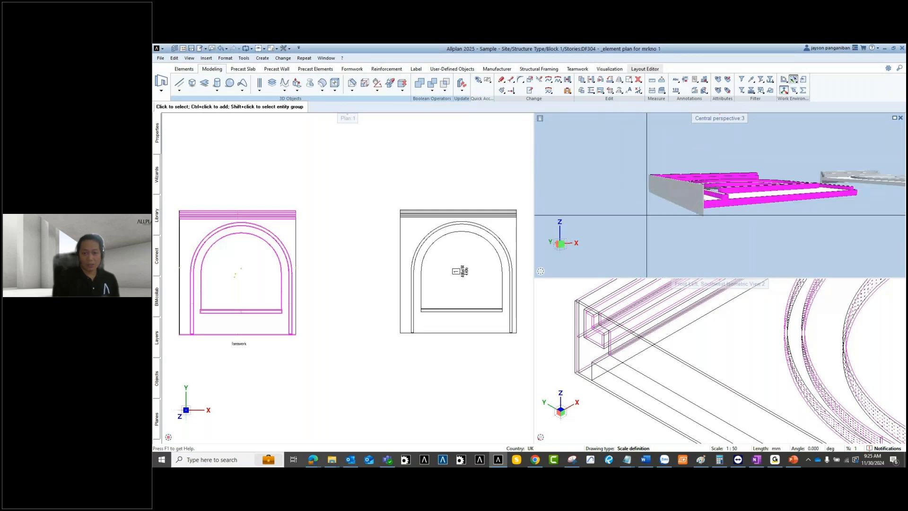
scroll(638, 332, down, 5)
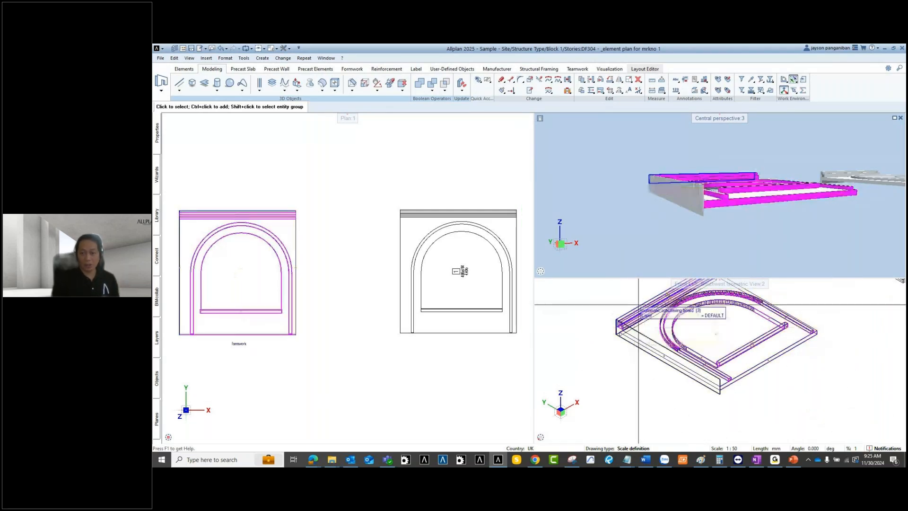
scroll(638, 305, up, 2)
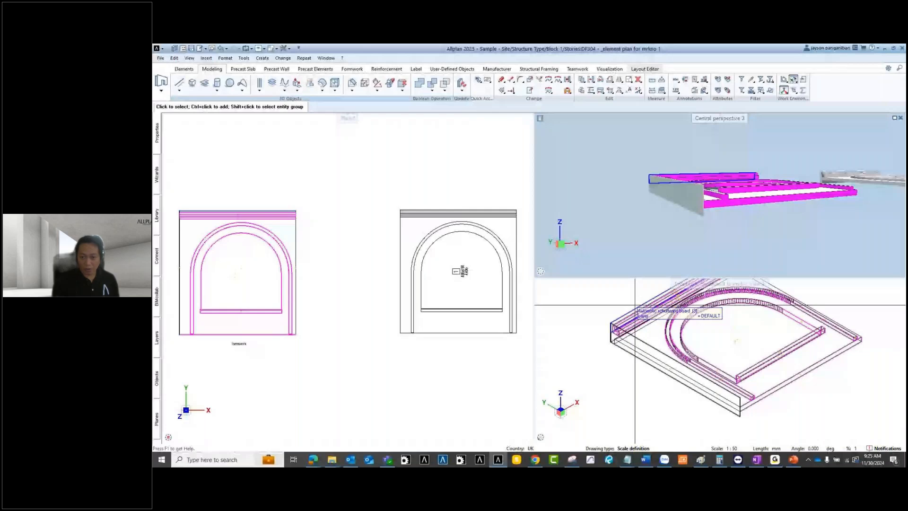
scroll(635, 305, up, 2)
scroll(623, 333, up, 3)
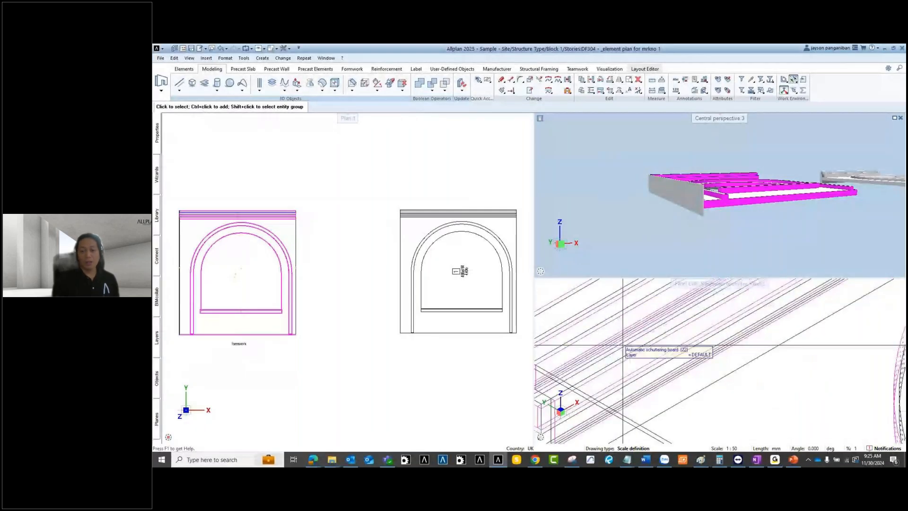
scroll(623, 338, down, 3)
scroll(623, 329, down, 3)
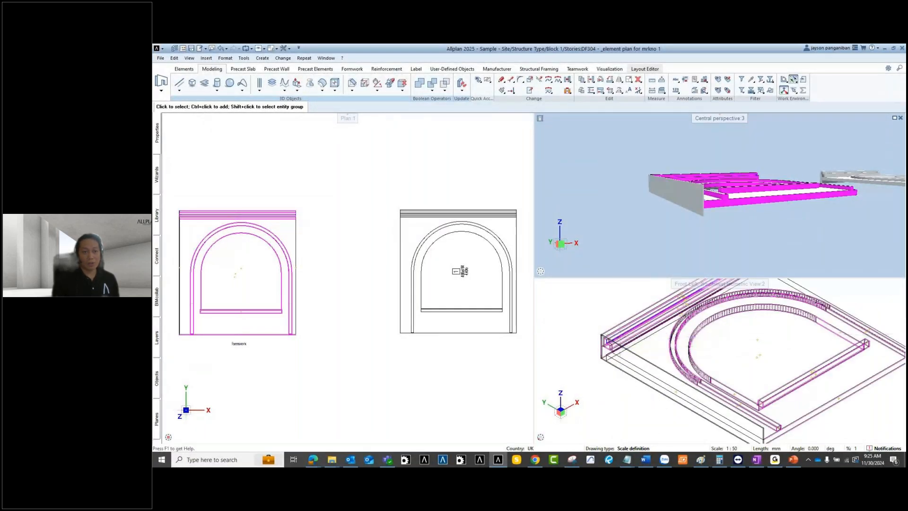
Step: Switch to the formwork tools and start copying the arch's right-edge side board
click(358, 69)
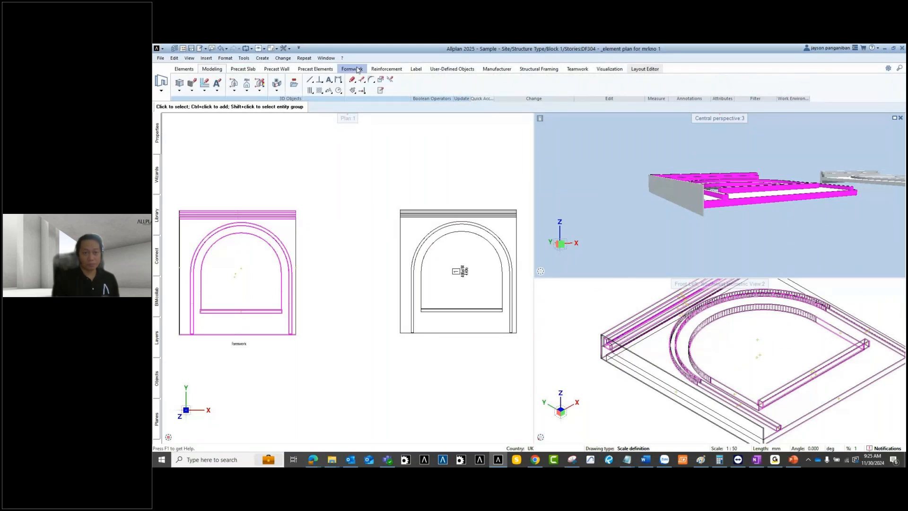
click(179, 88)
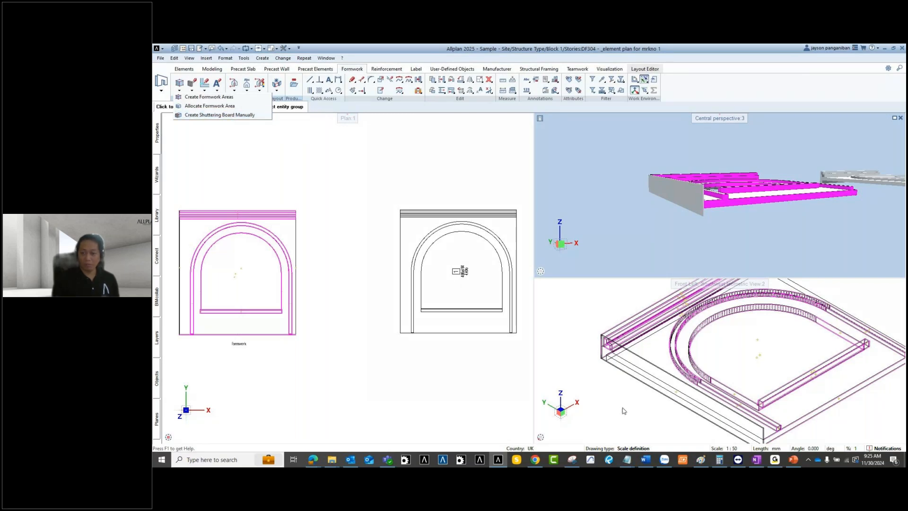
scroll(630, 378, down, 2)
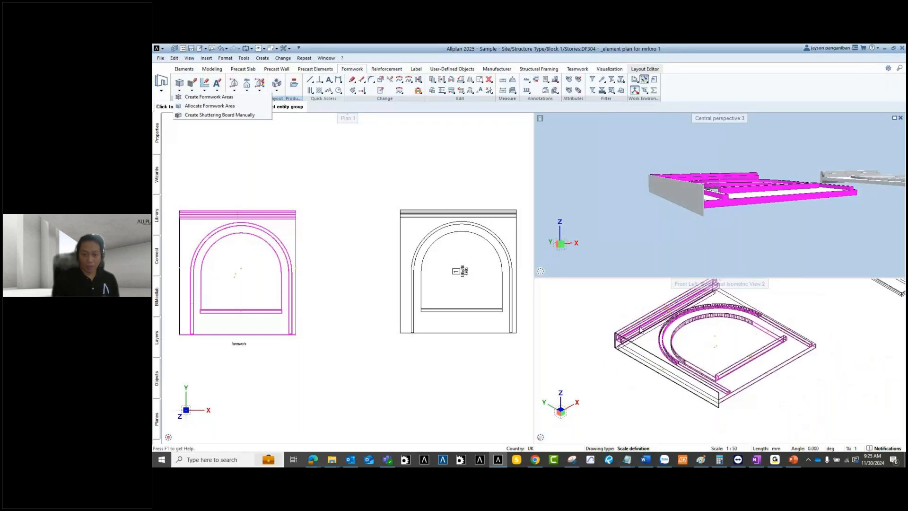
key(c)
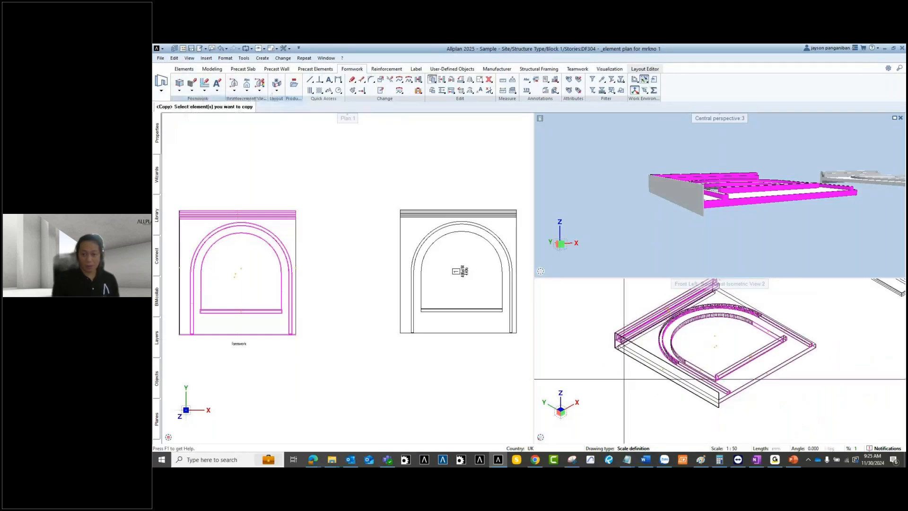
click(646, 351)
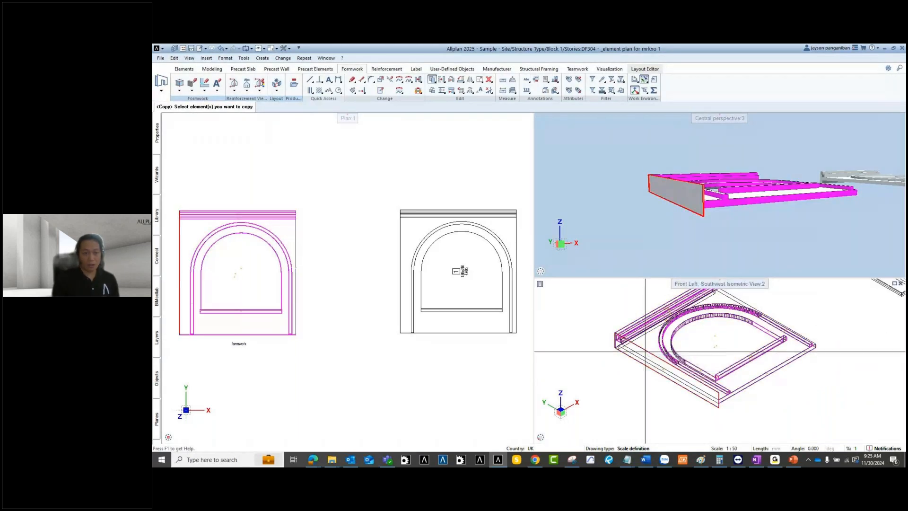
scroll(213, 201, up, 5)
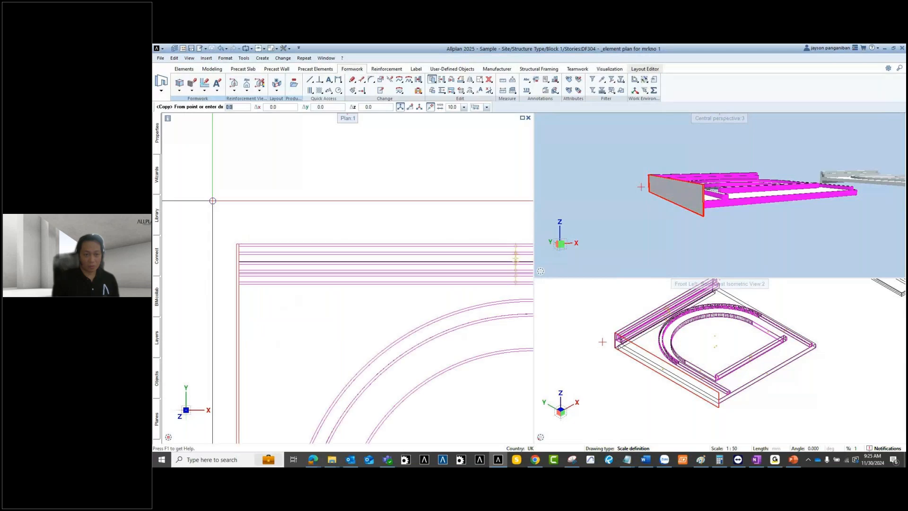
click(246, 239)
scroll(208, 211, down, 4)
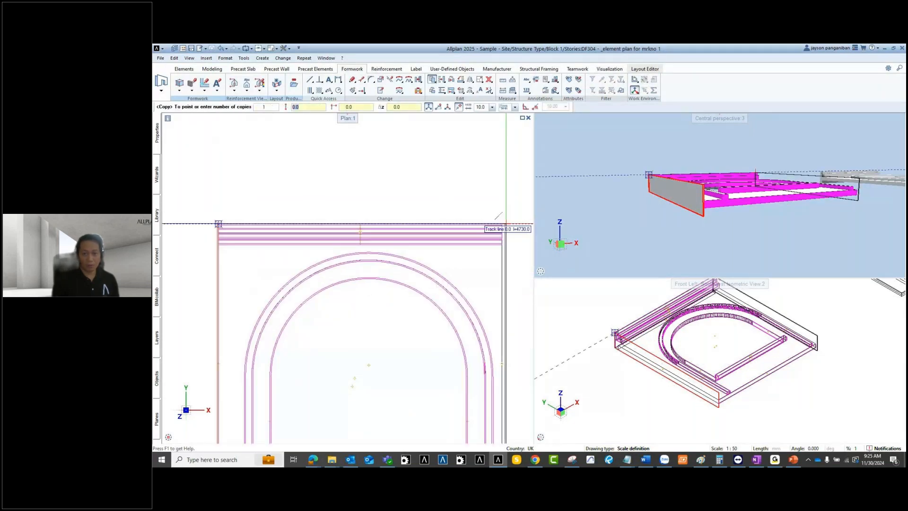
scroll(504, 223, up, 7)
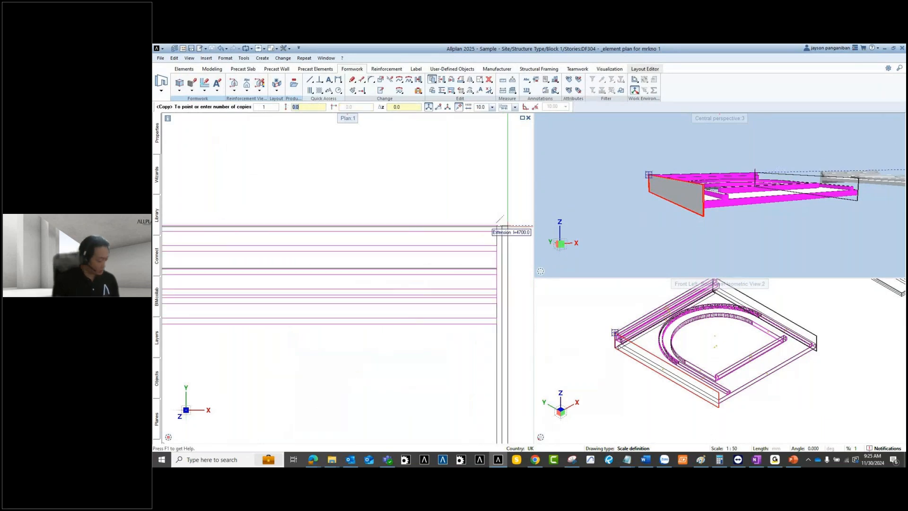
click(497, 225)
scroll(497, 224, down, 6)
scroll(496, 224, down, 4)
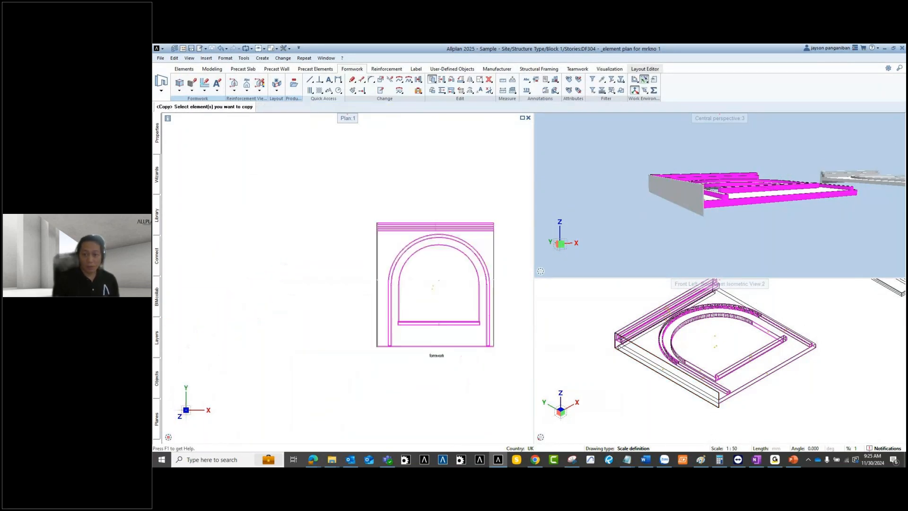
Step: Copy the side board from the arch's top-left corner 20 mm to the right
click(643, 345)
scroll(384, 234, up, 5)
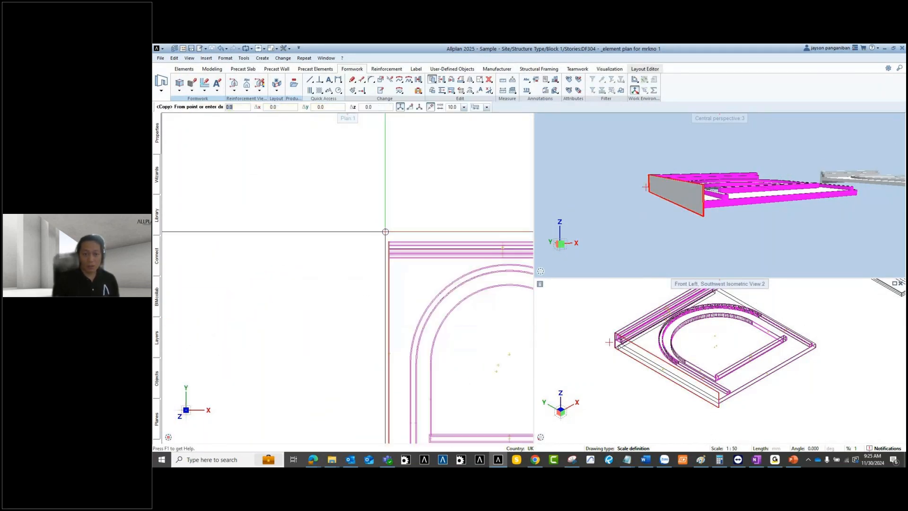
click(381, 239)
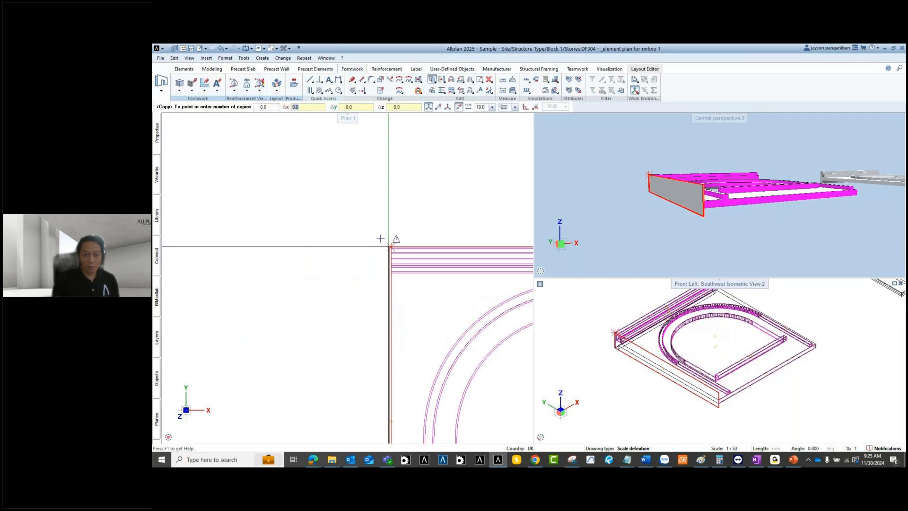
scroll(374, 228, down, 5)
scroll(391, 222, up, 5)
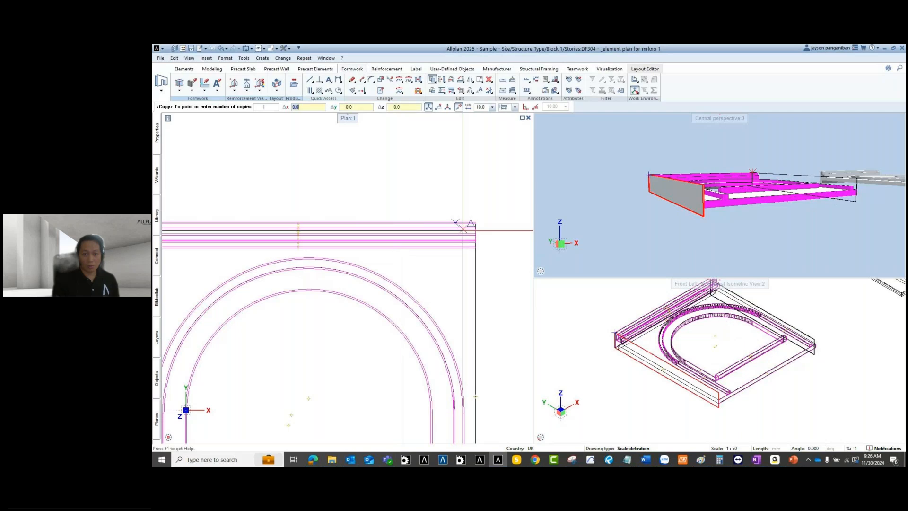
scroll(463, 231, up, 5)
text(20)
key(Return)
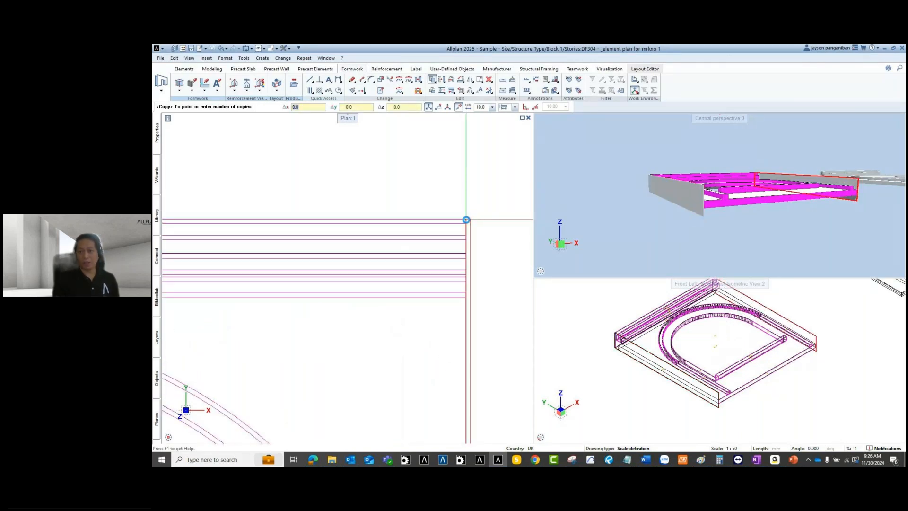
key(Escape)
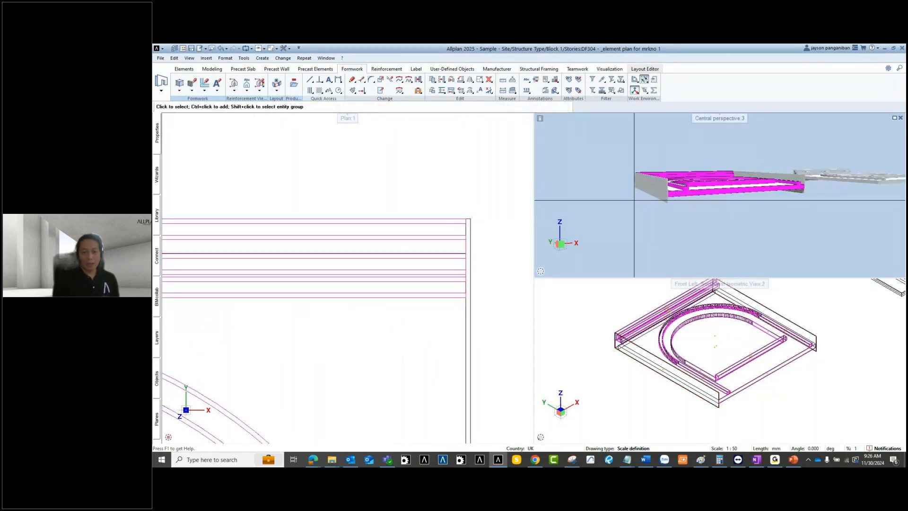
scroll(446, 218, down, 5)
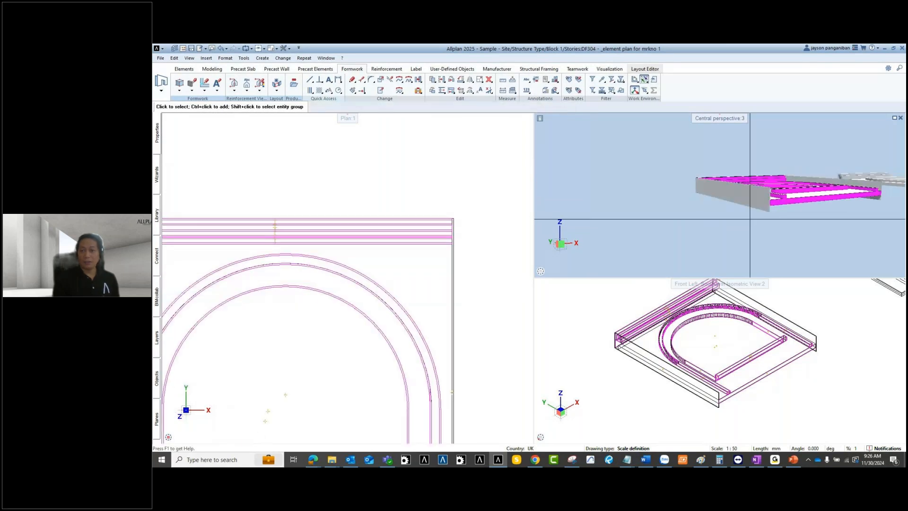
shift+middle_drag(798, 217, 671, 173)
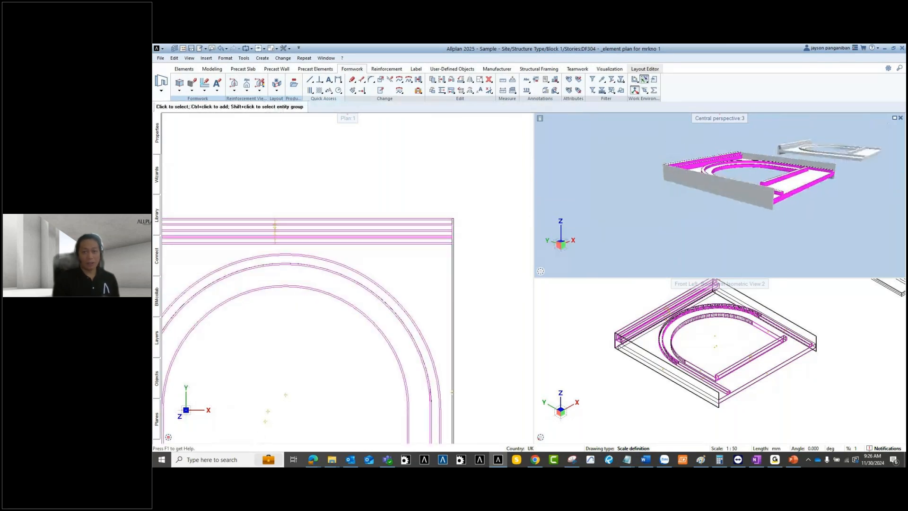
scroll(516, 205, down, 5)
Step: Create a manual shuttering board on the structural precast element matching the inner arch board
click(367, 246)
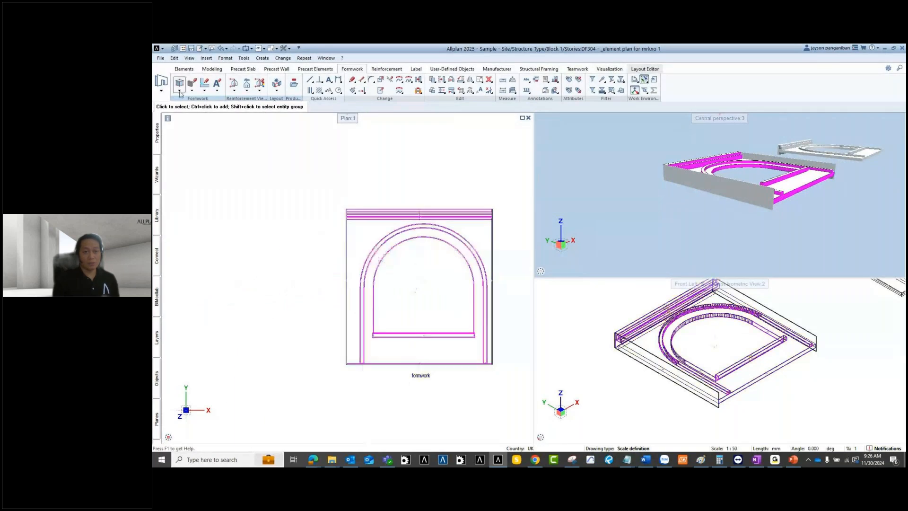
click(180, 91)
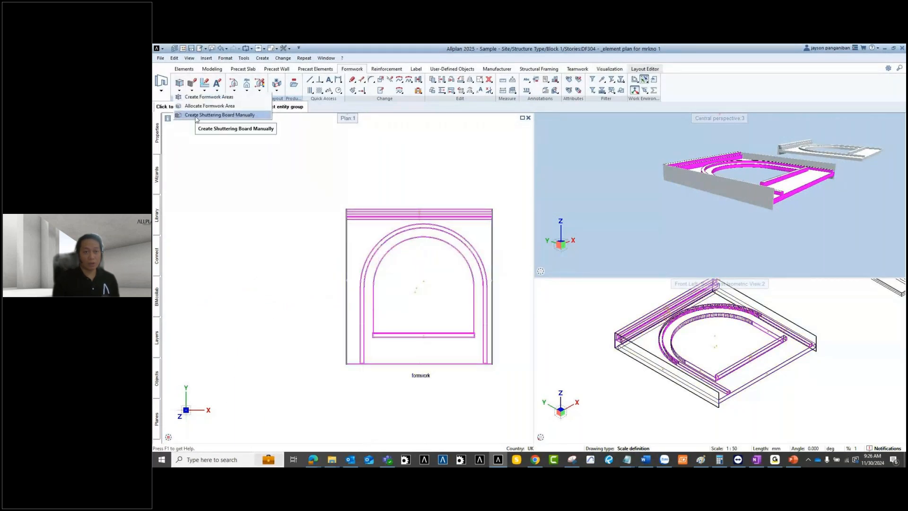
click(208, 115)
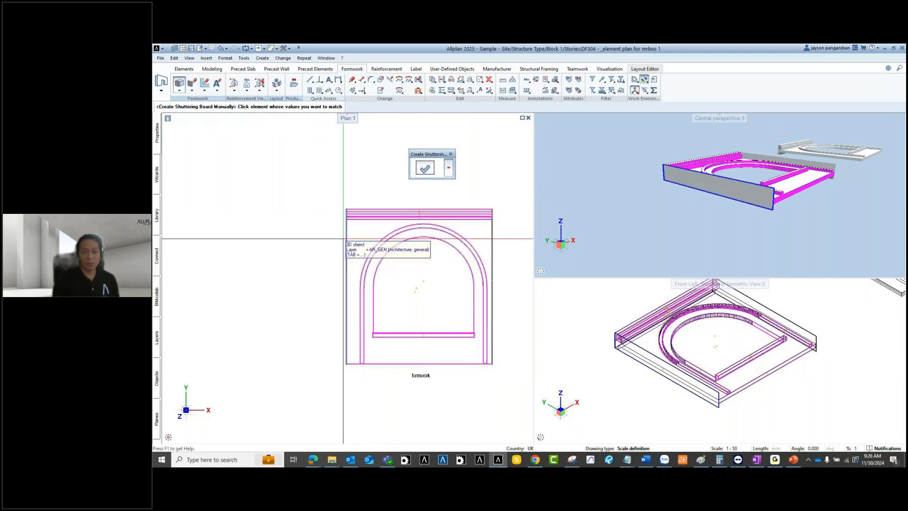
key(Tab)
scroll(344, 240, up, 3)
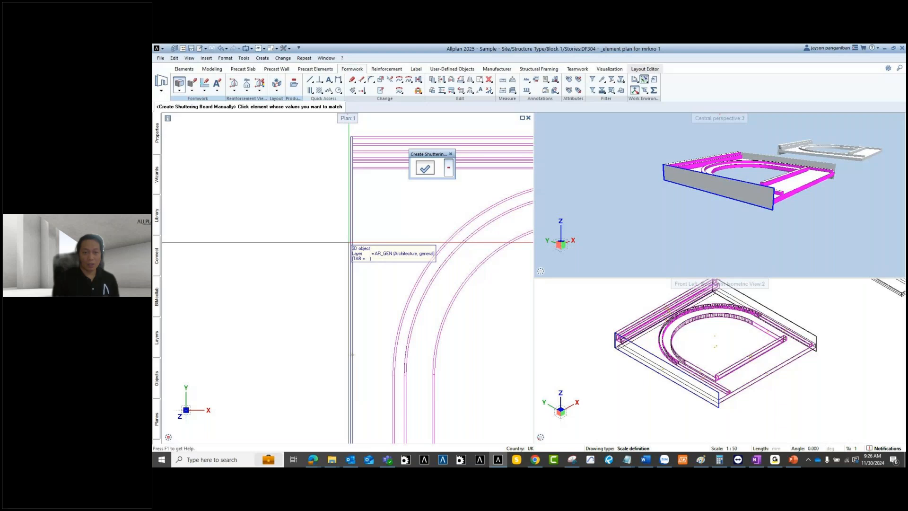
scroll(474, 228, down, 2)
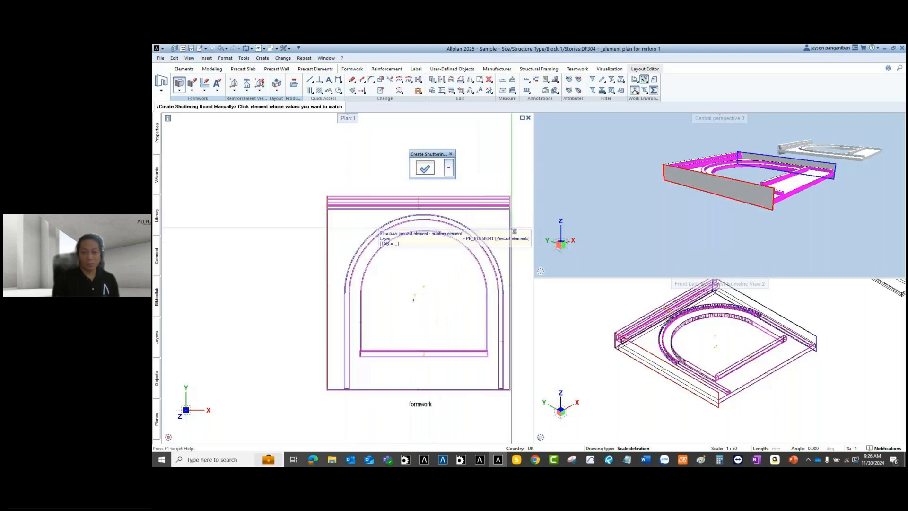
middle_drag(525, 303, 491, 297)
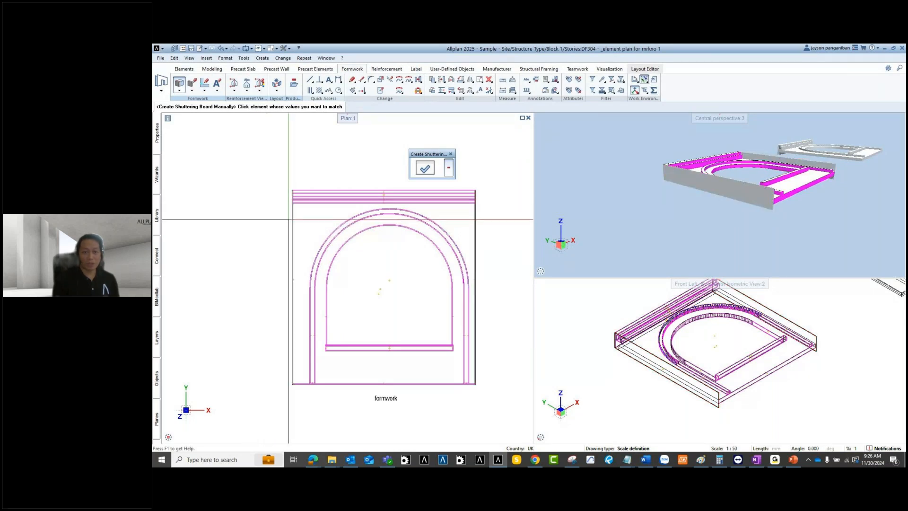
scroll(292, 221, up, 2)
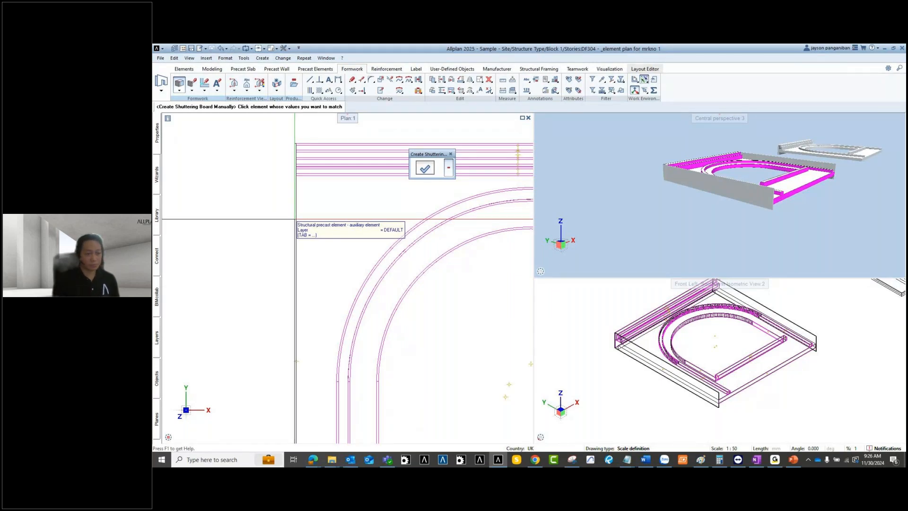
scroll(324, 264, down, 3)
middle_drag(419, 311, 443, 304)
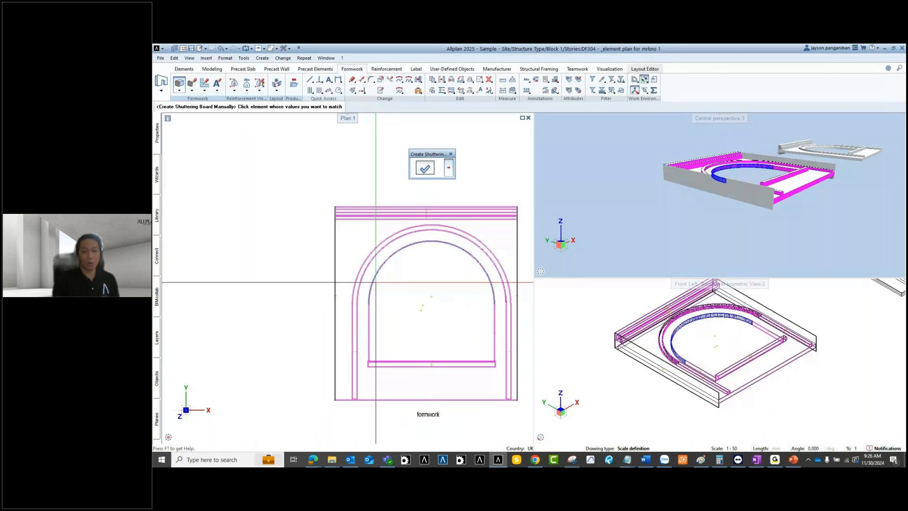
click(370, 283)
middle_drag(370, 283, 362, 280)
key(Escape)
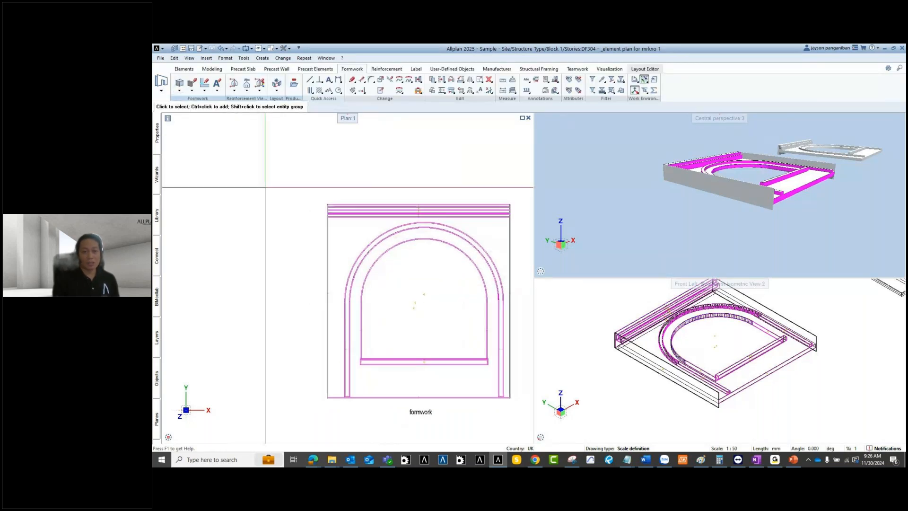
Step: Intersect the left and right manually created shuttering boards with the structural precast element
click(341, 218)
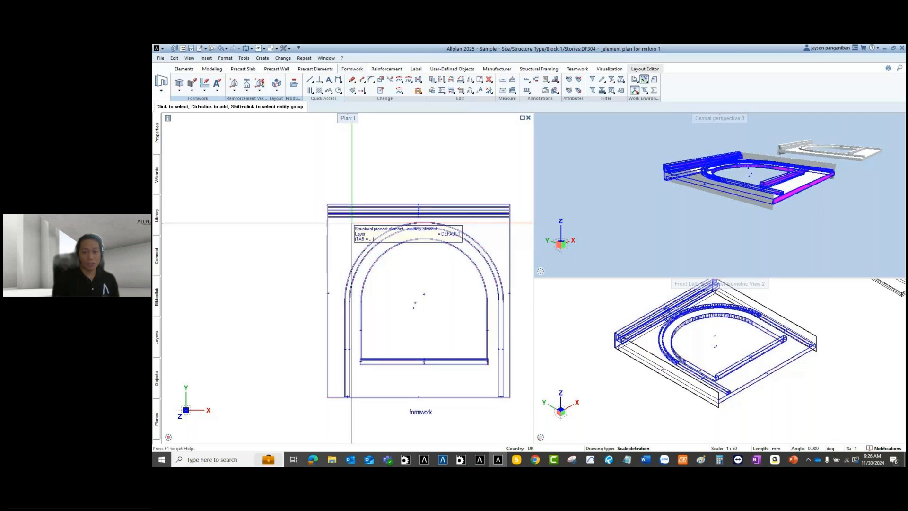
click(352, 223)
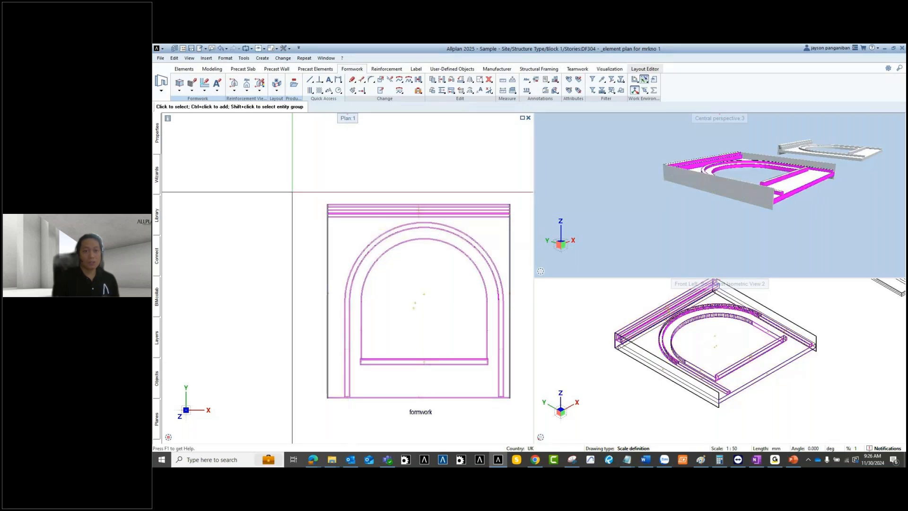
click(192, 92)
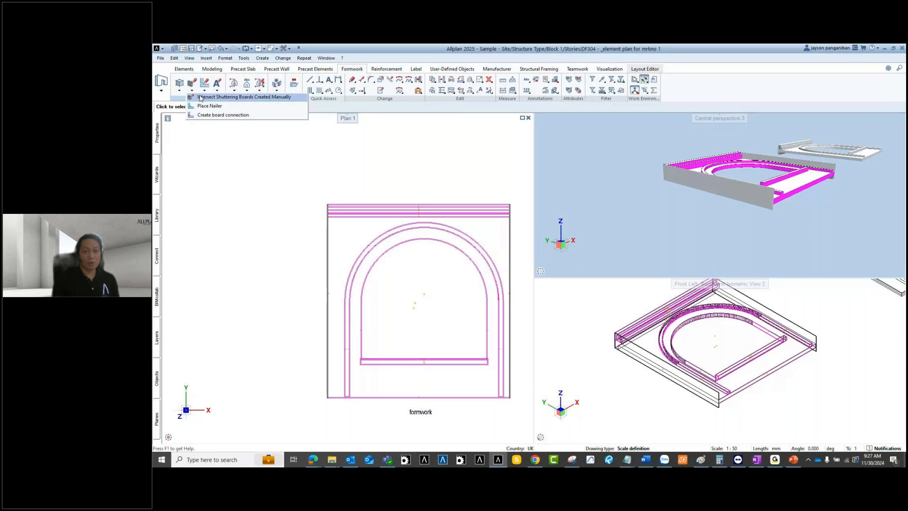
click(227, 96)
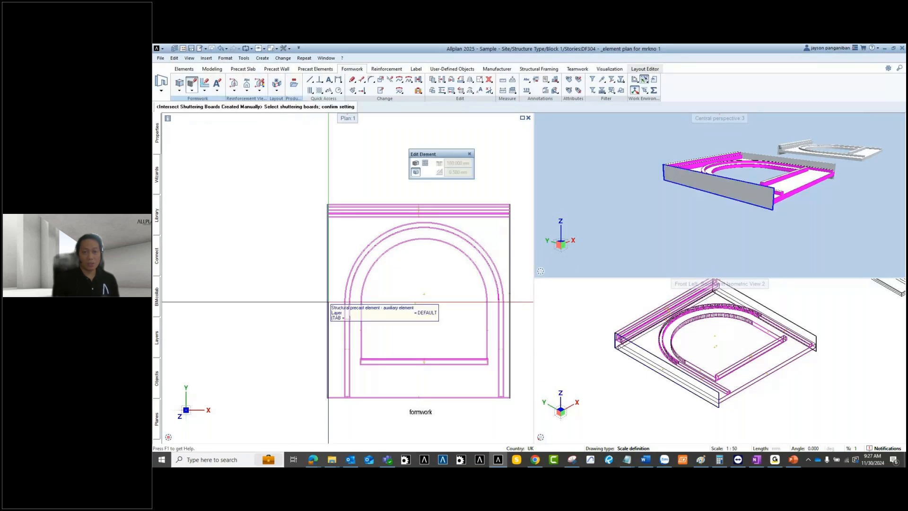
click(416, 164)
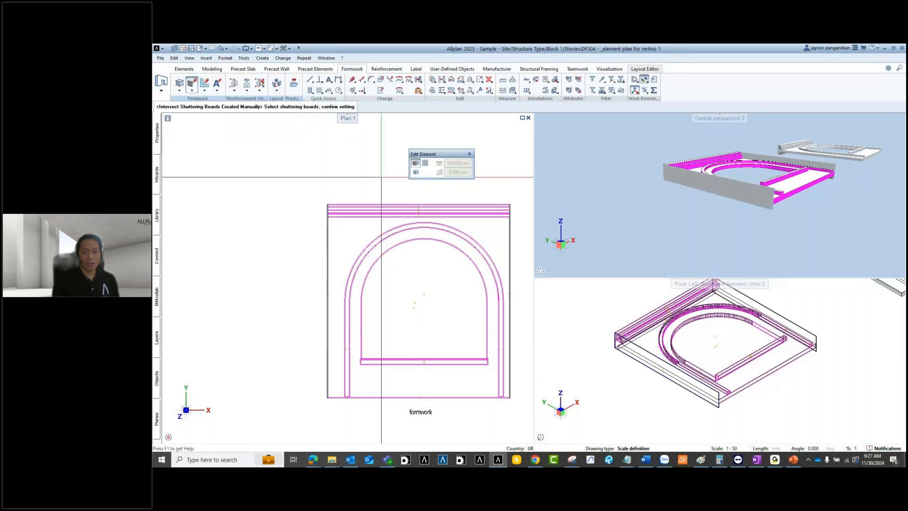
click(327, 231)
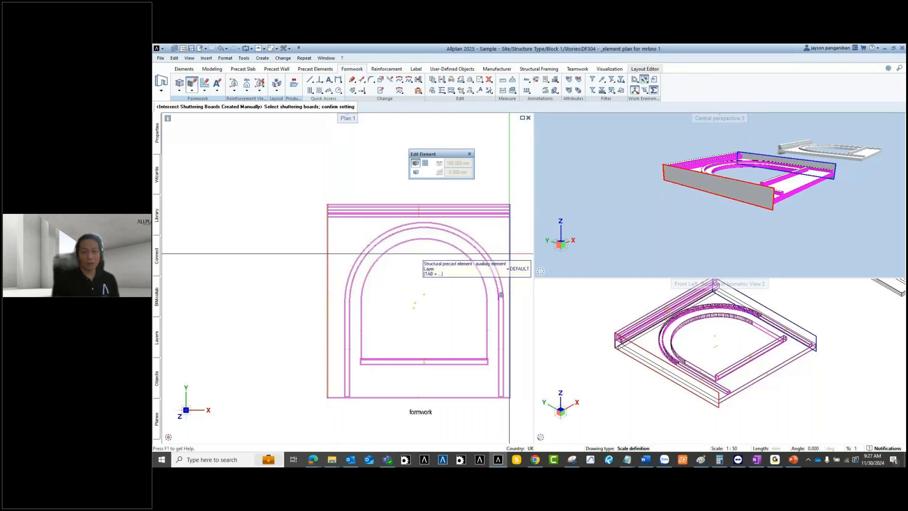
right_click(286, 219)
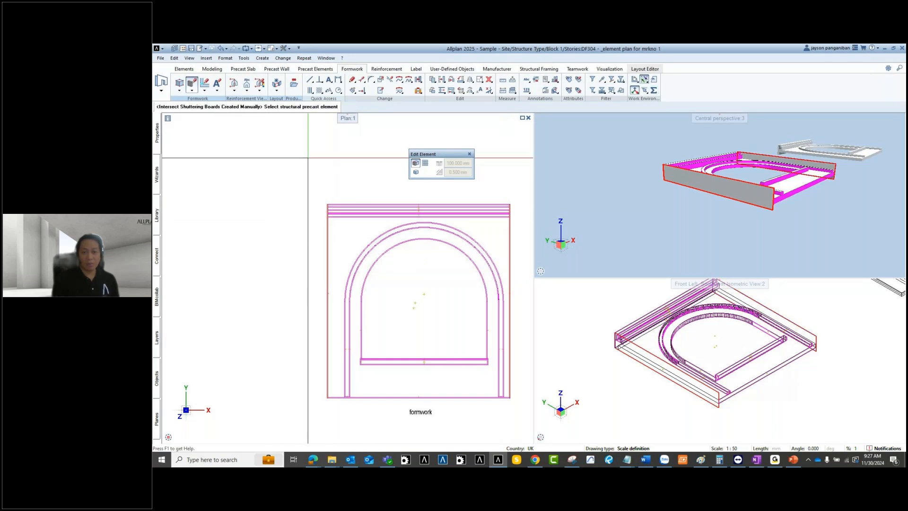
click(359, 233)
middle_drag(359, 234, 386, 226)
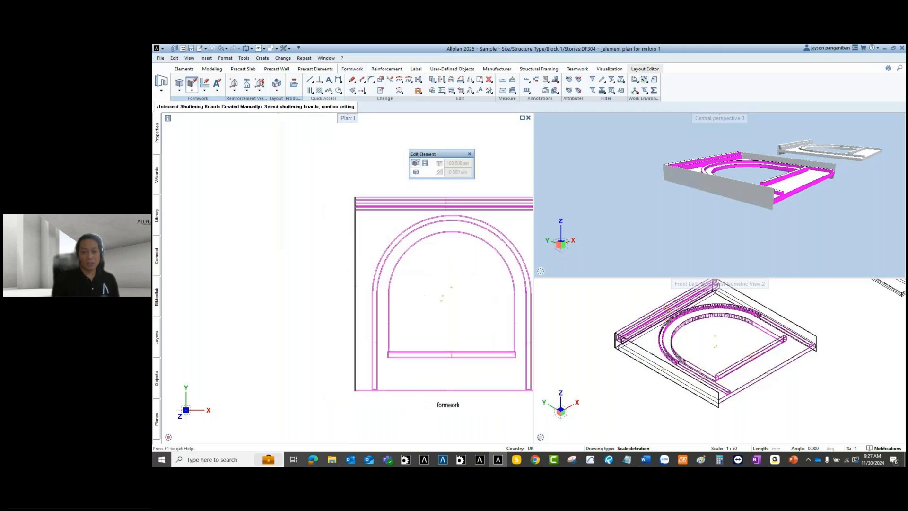
right_click(304, 247)
key(Escape)
scroll(353, 219, up, 5)
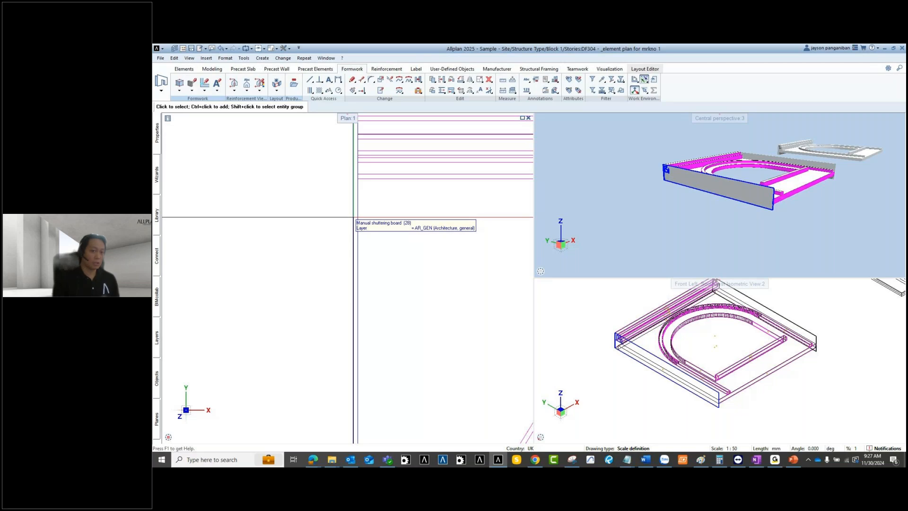
scroll(354, 218, down, 5)
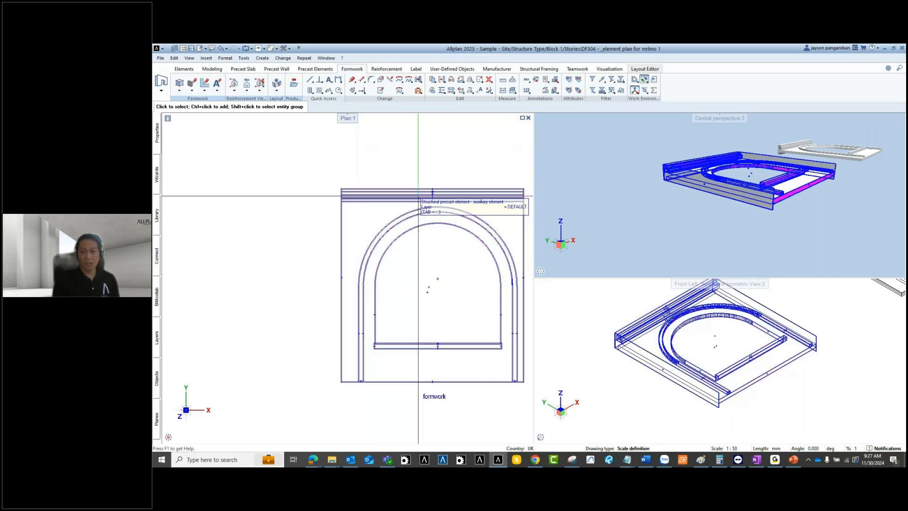
scroll(418, 196, down, 2)
middle_drag(428, 280, 386, 270)
scroll(462, 170, down, 2)
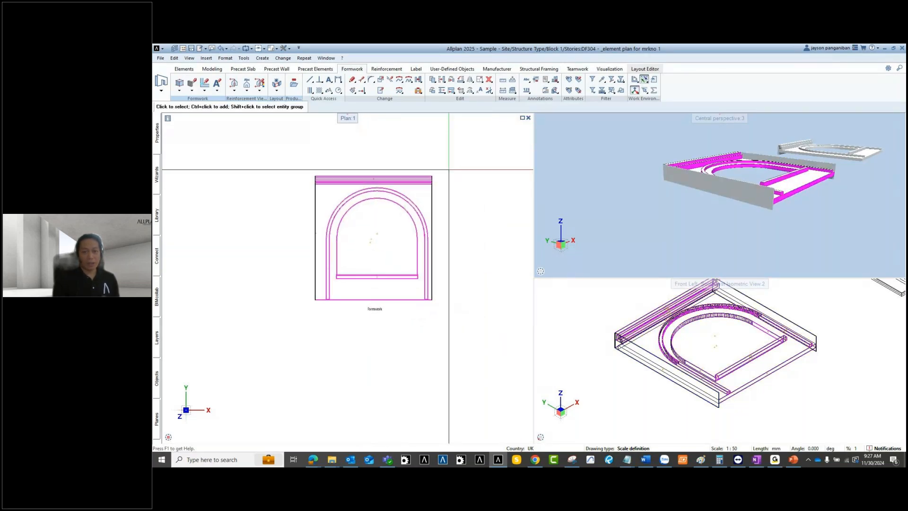
scroll(374, 179, up, 2)
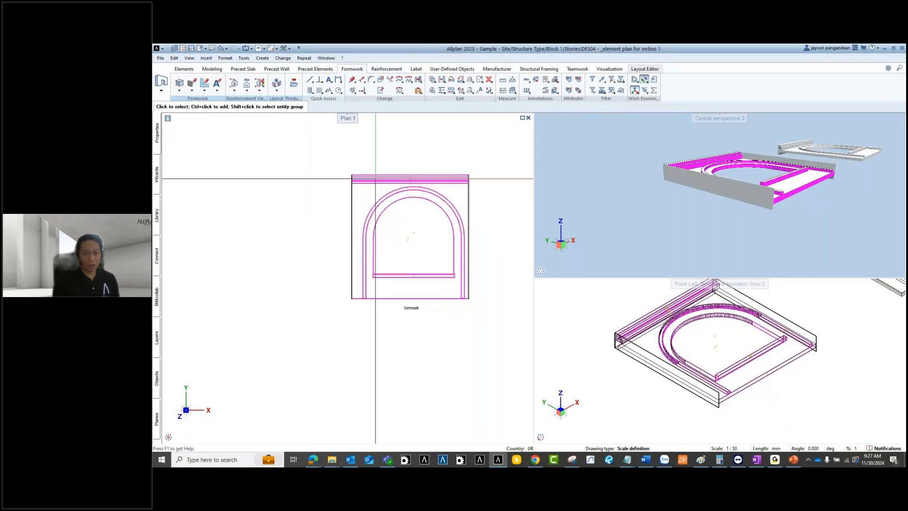
middle_drag(374, 179, 350, 181)
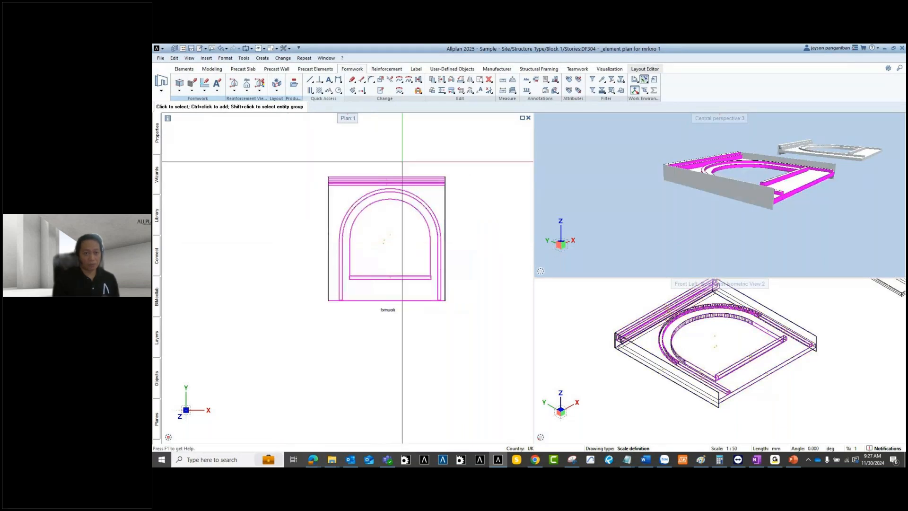
middle_drag(397, 173, 398, 192)
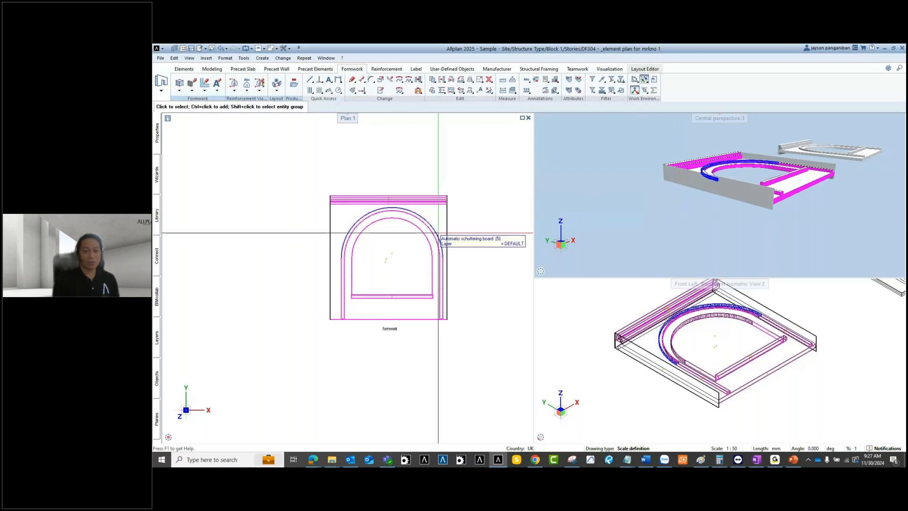
click(425, 199)
scroll(382, 206, up, 2)
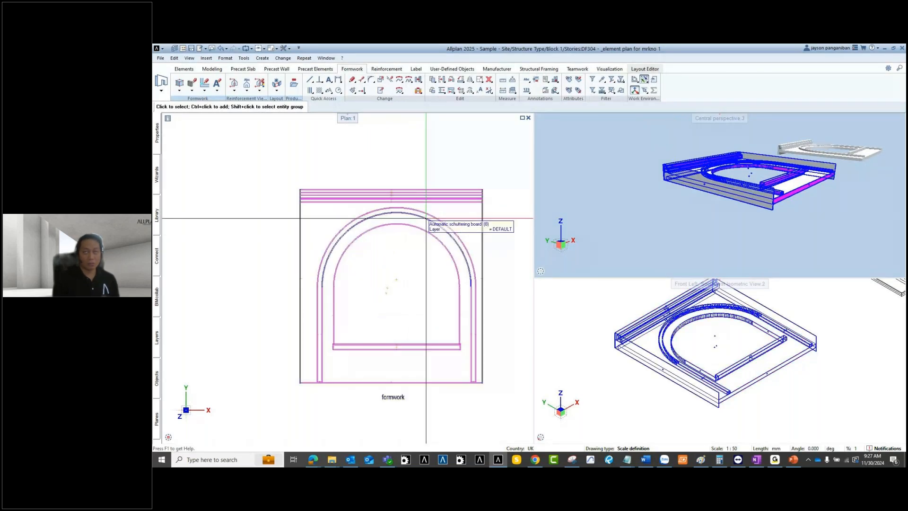
middle_drag(403, 302, 430, 290)
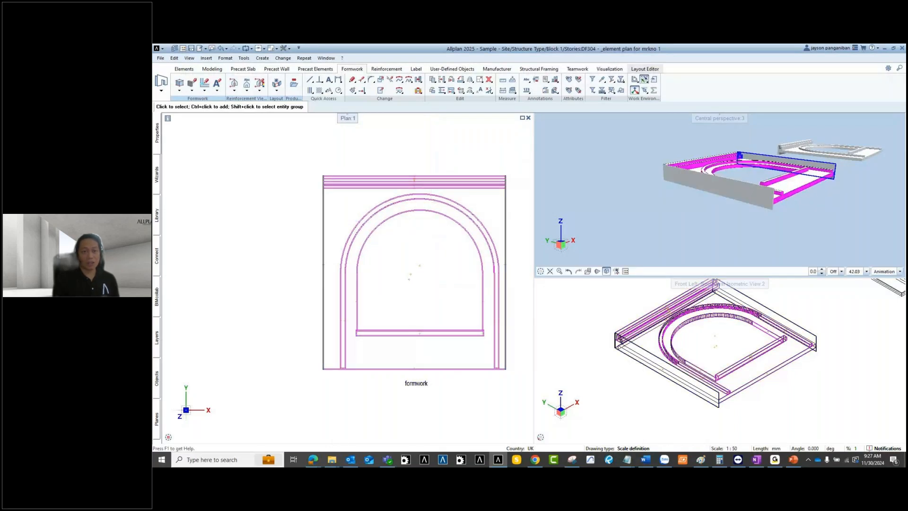
click(337, 206)
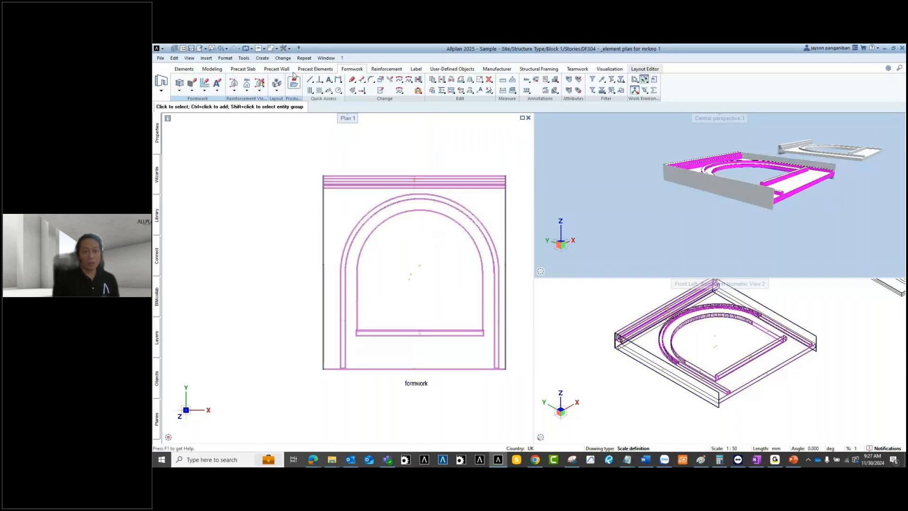
click(278, 91)
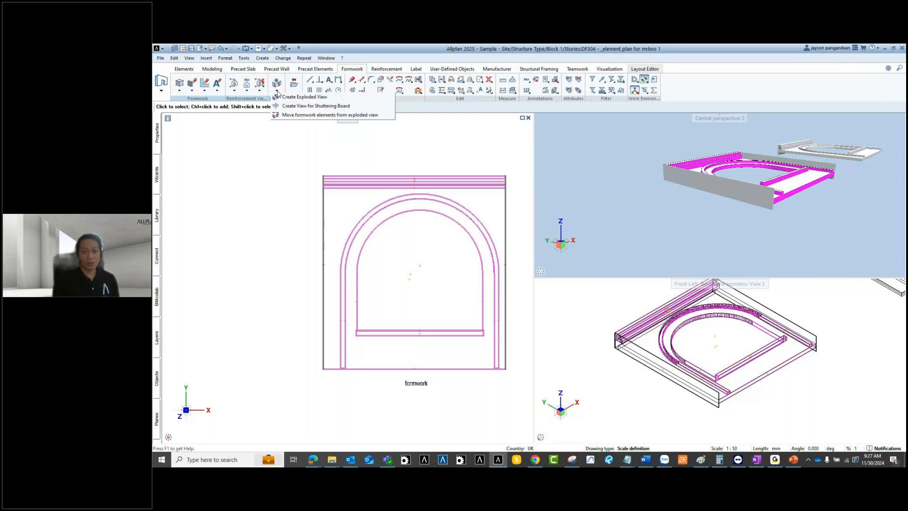
click(312, 97)
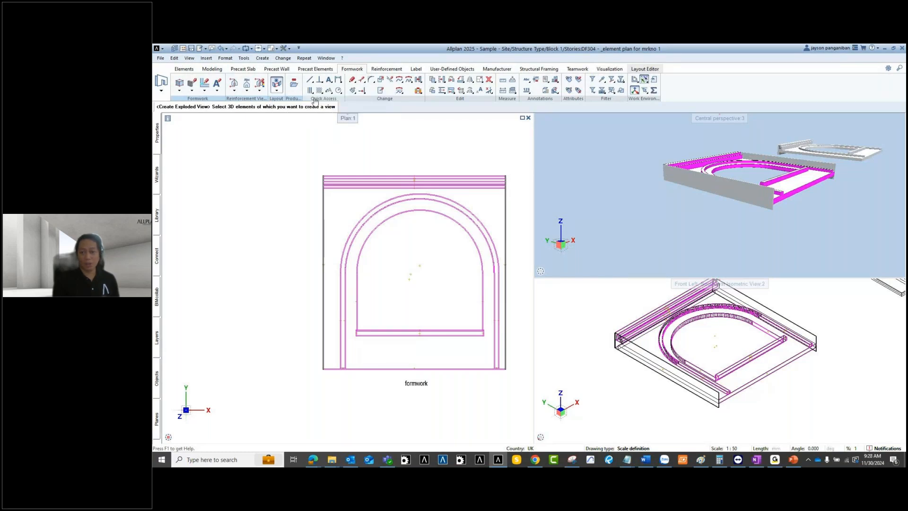
click(696, 386)
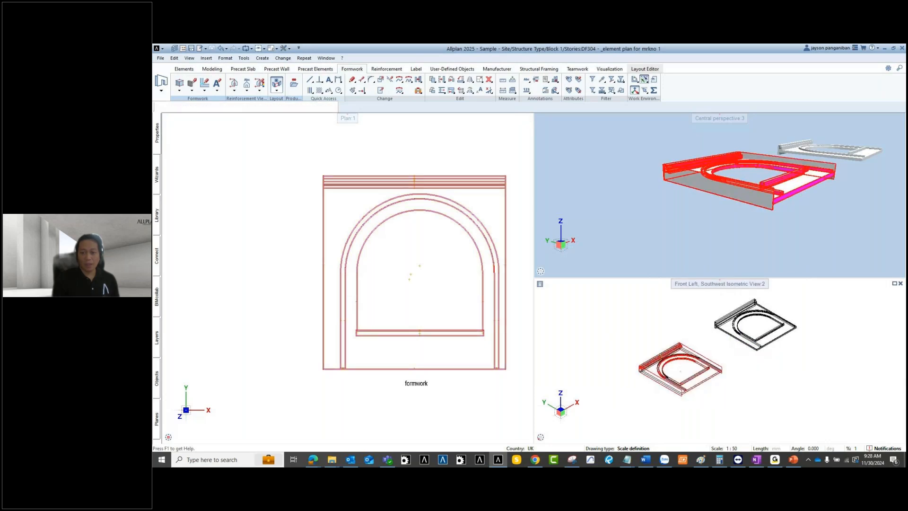
scroll(323, 308, down, 4)
scroll(323, 288, down, 2)
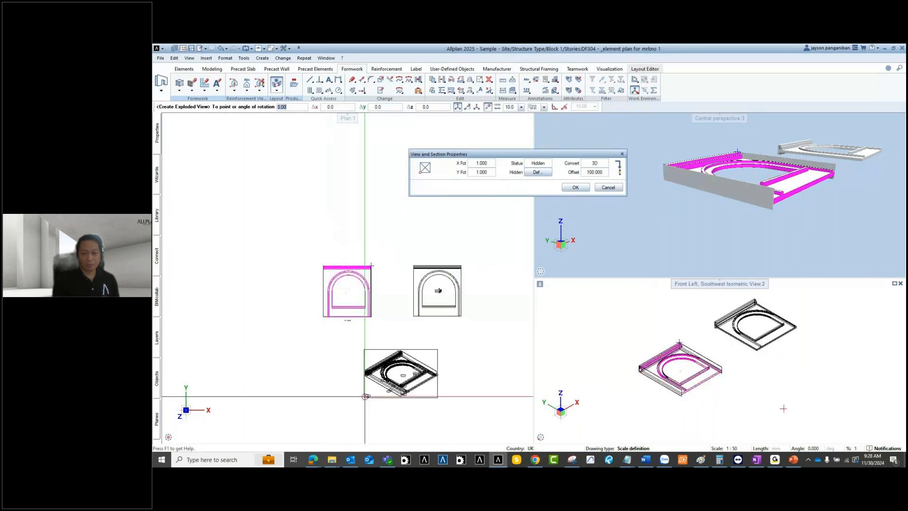
click(364, 396)
scroll(414, 392, up, 2)
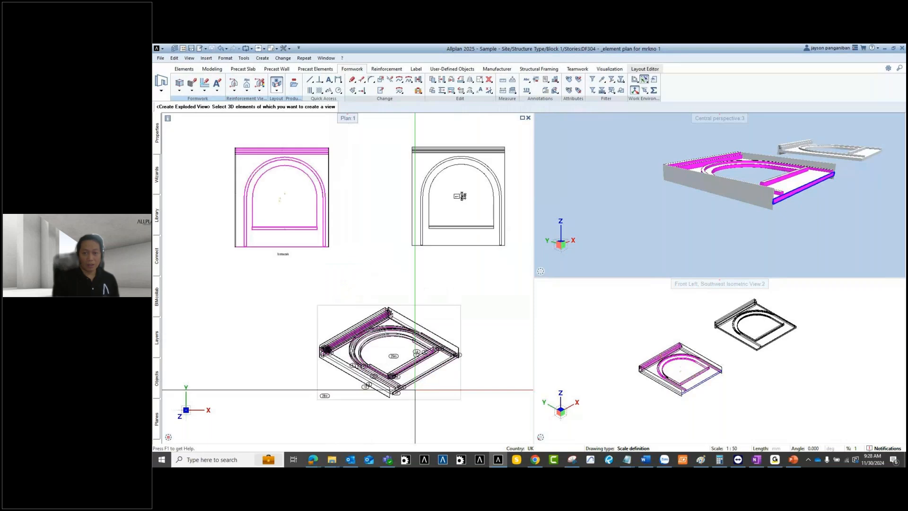
scroll(415, 389, up, 2)
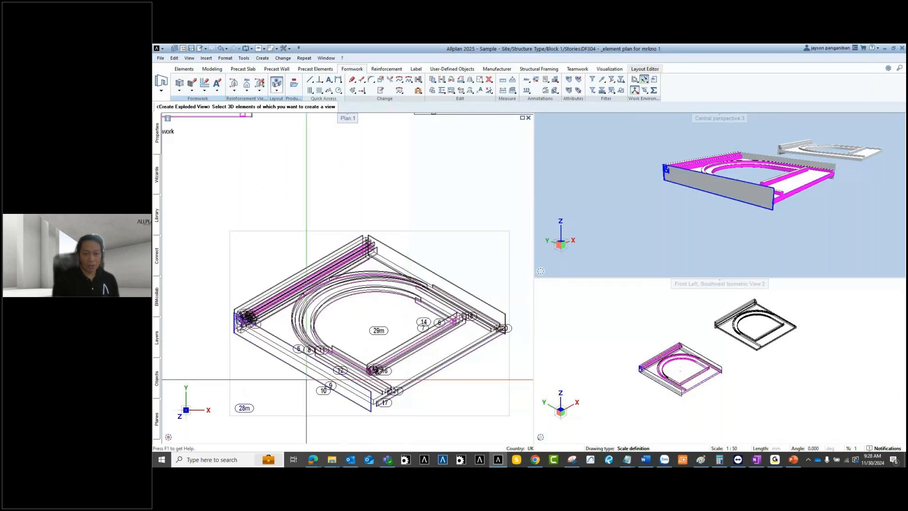
scroll(400, 336, up, 1)
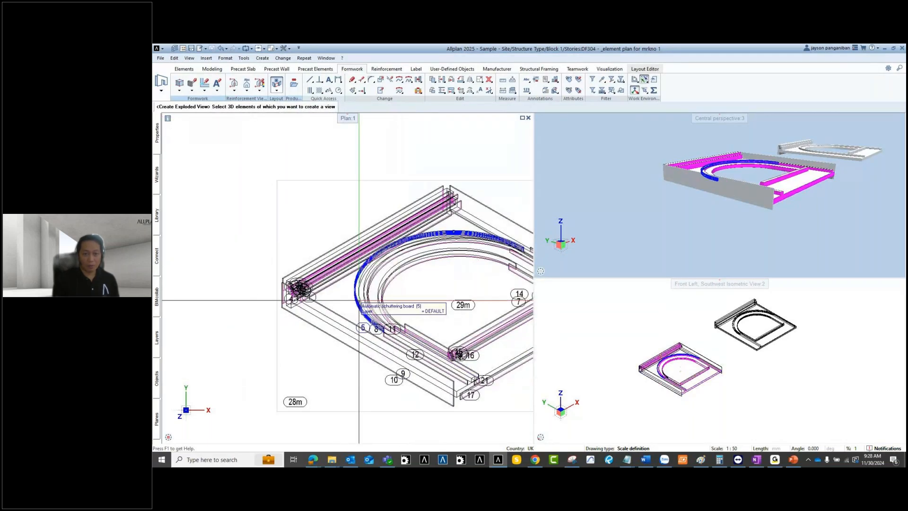
scroll(339, 297, down, 2)
scroll(397, 293, up, 3)
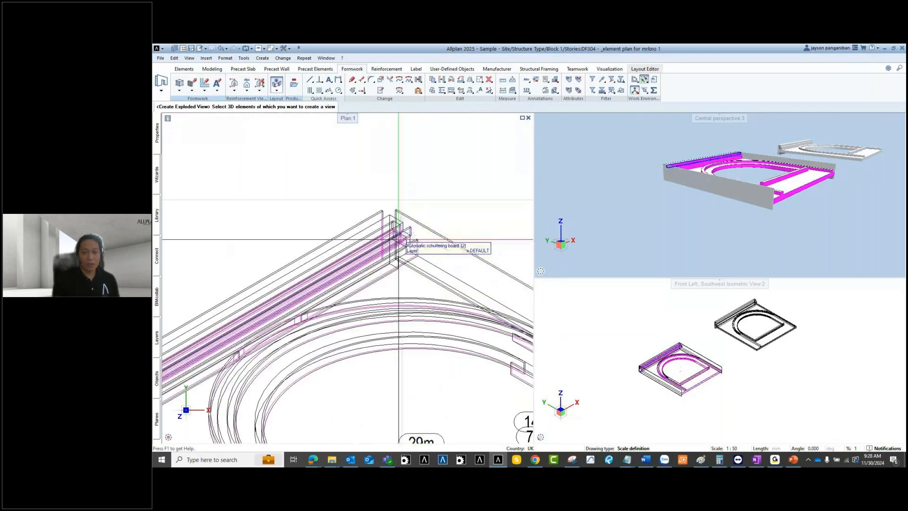
scroll(381, 293, down, 4)
key(Escape)
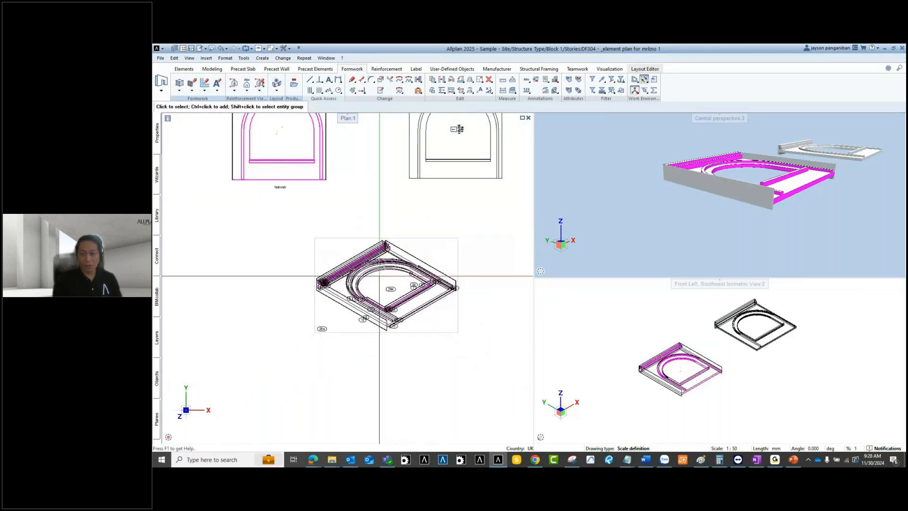
key(ctrl+z)
middle_drag(715, 205, 708, 205)
ctrl+drag(673, 207, 690, 232)
middle_drag(793, 204, 758, 227)
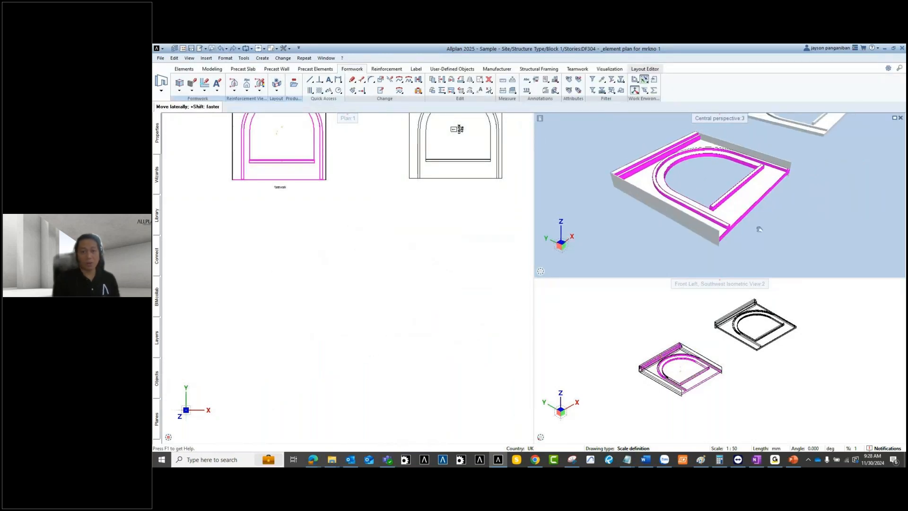
scroll(758, 227, down, 2)
click(276, 84)
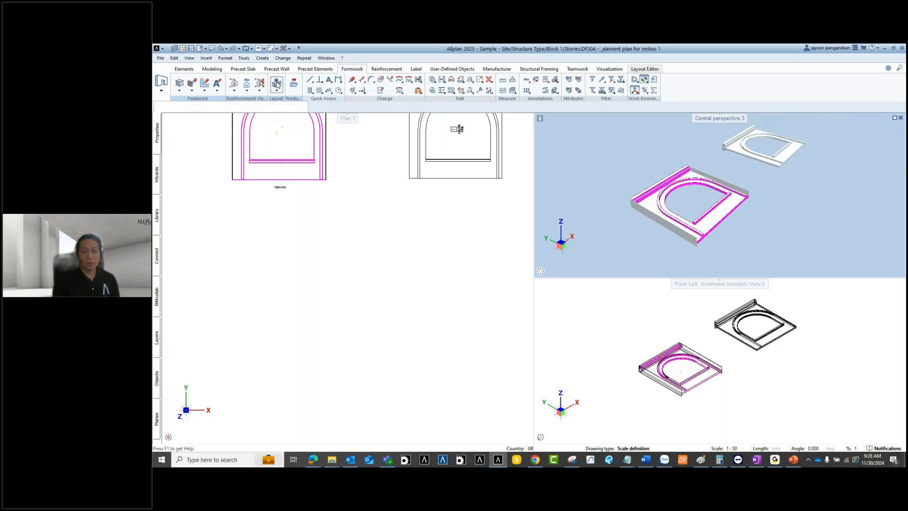
Step: Place an exploded view of the front formwork model with surfaces set to Only fills from colors
drag(608, 158, 762, 274)
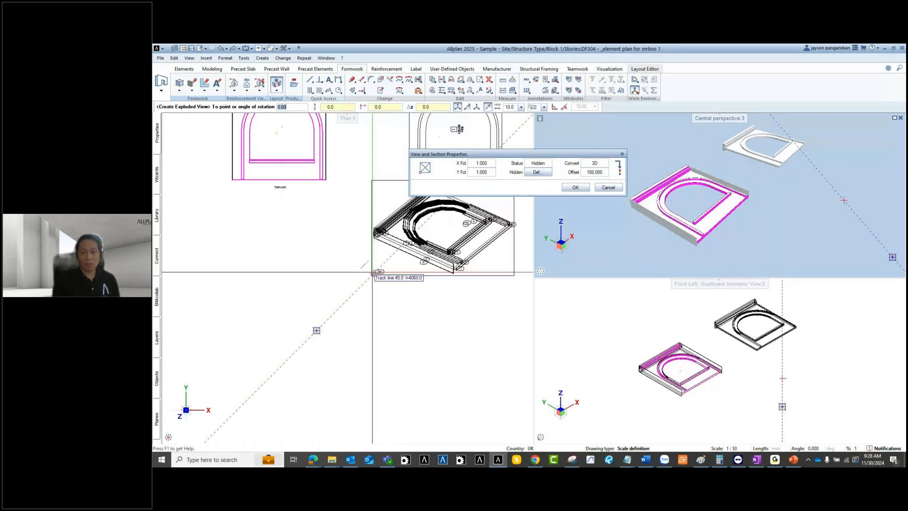
click(538, 172)
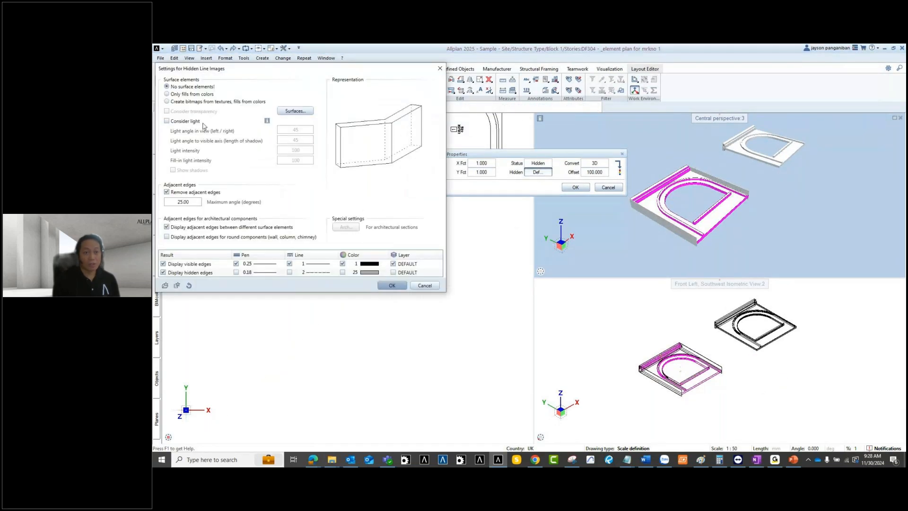
click(167, 94)
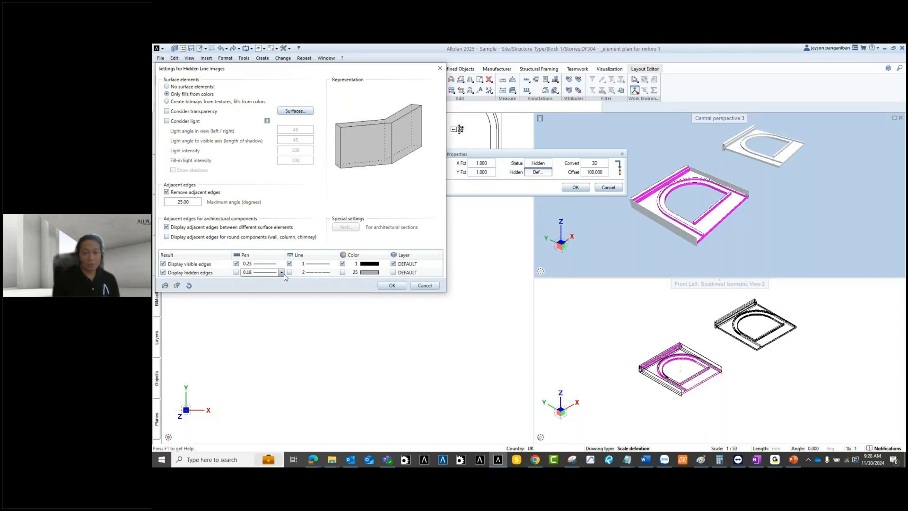
click(392, 285)
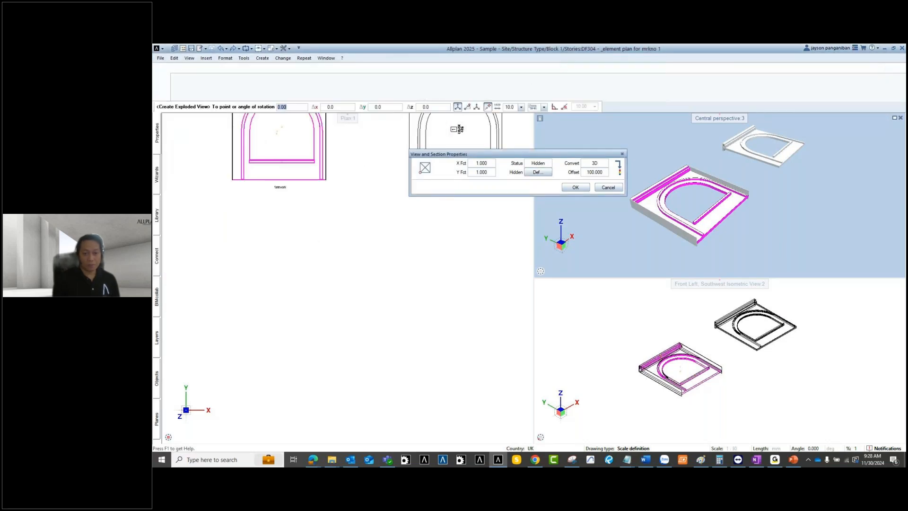
click(382, 298)
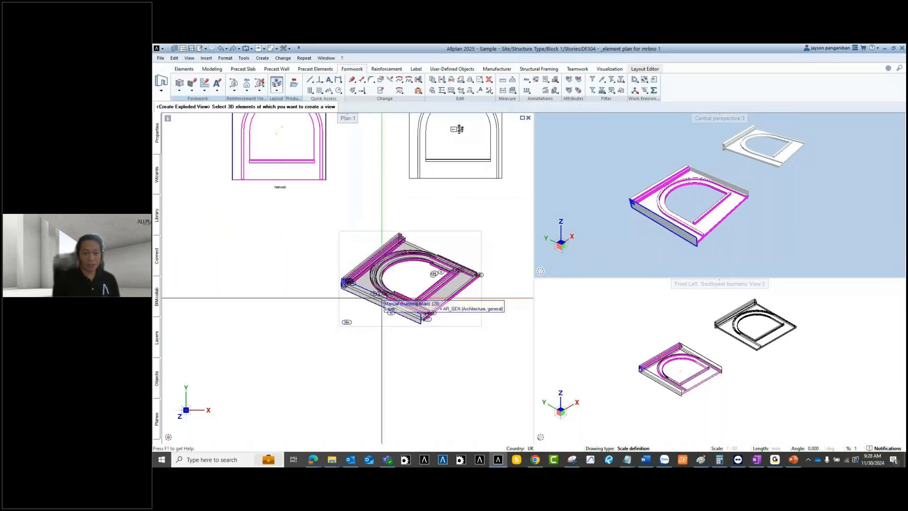
scroll(381, 298, up, 3)
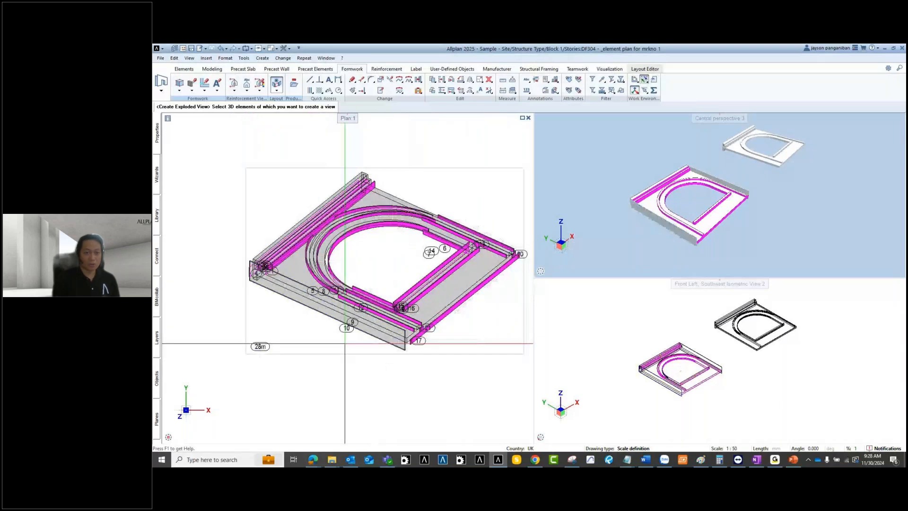
key(Escape)
Step: Pan the plan to show the exploded view beneath the two arched drawings
scroll(328, 227, up, 2)
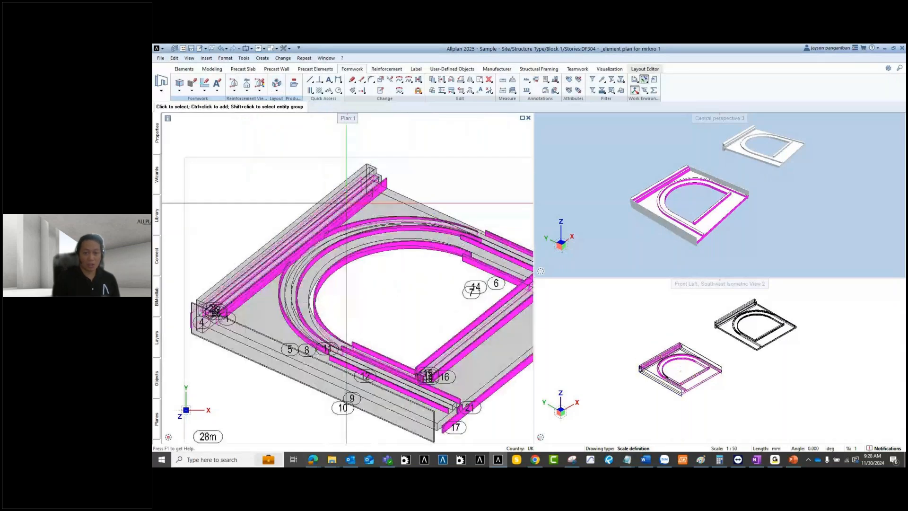
middle_drag(292, 223, 234, 198)
scroll(367, 245, down, 1)
middle_drag(368, 246, 399, 205)
middle_drag(301, 260, 304, 280)
scroll(617, 174, down, 1)
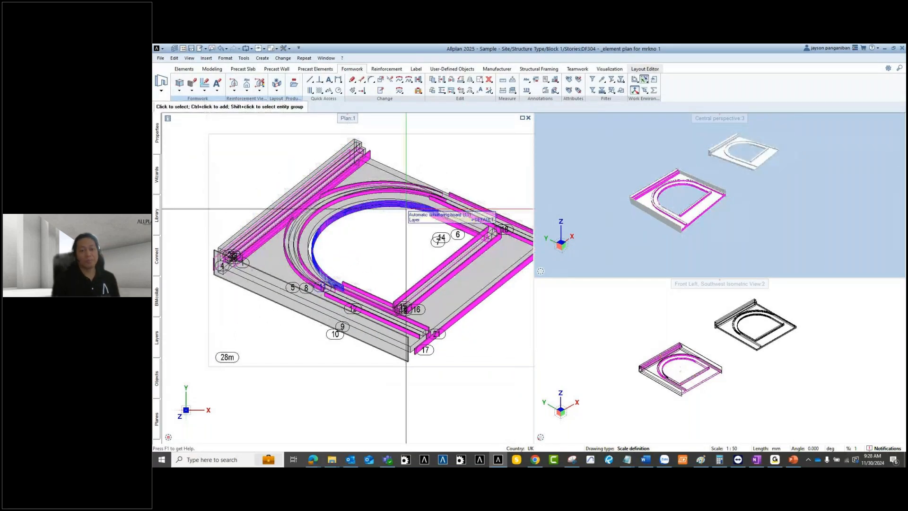
scroll(406, 209, down, 4)
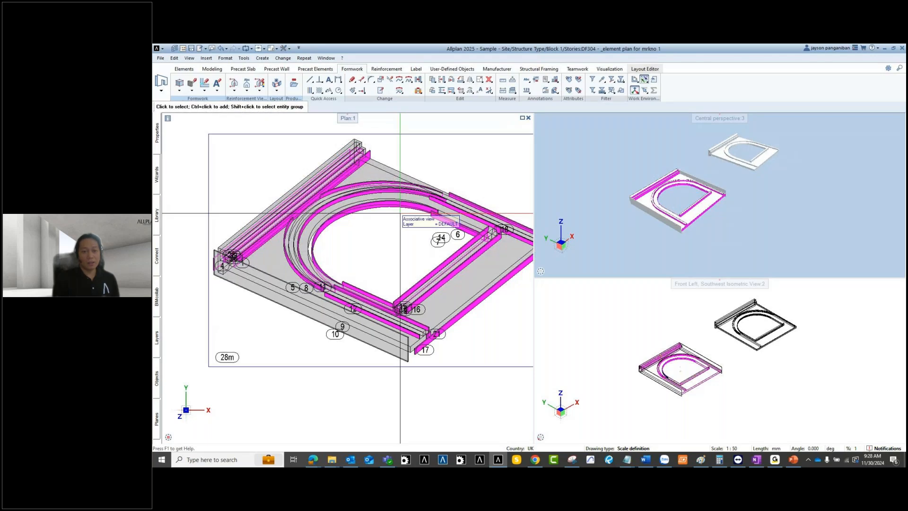
middle_drag(347, 246, 405, 269)
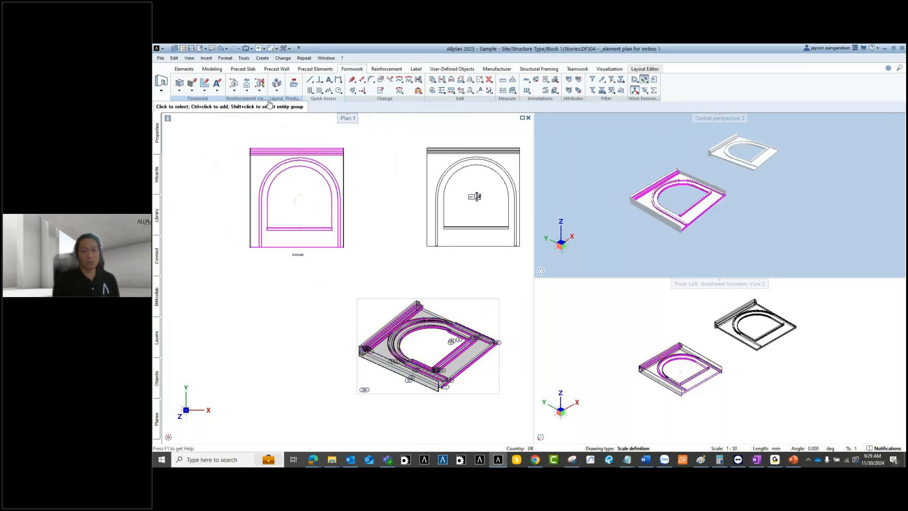
Step: Open the production data settings and keep 3D object as the data type
click(295, 85)
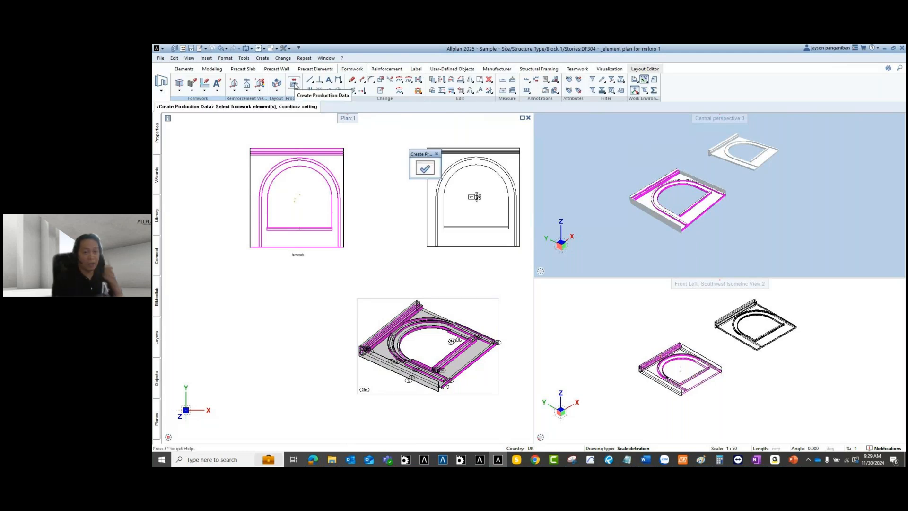
click(425, 168)
drag(223, 73, 312, 65)
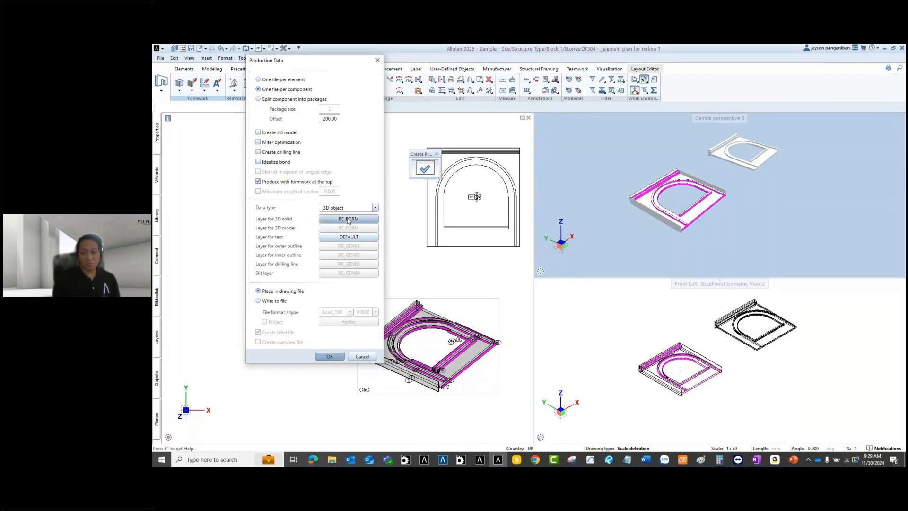
click(375, 208)
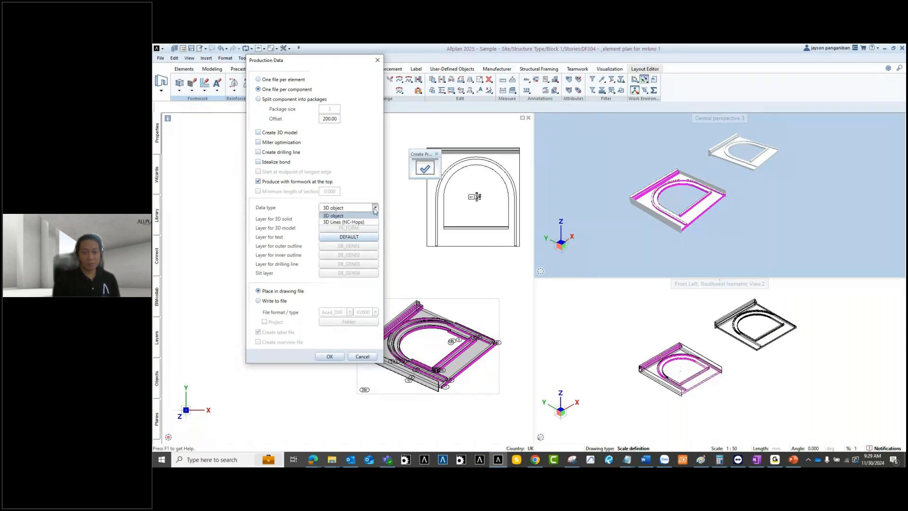
click(352, 216)
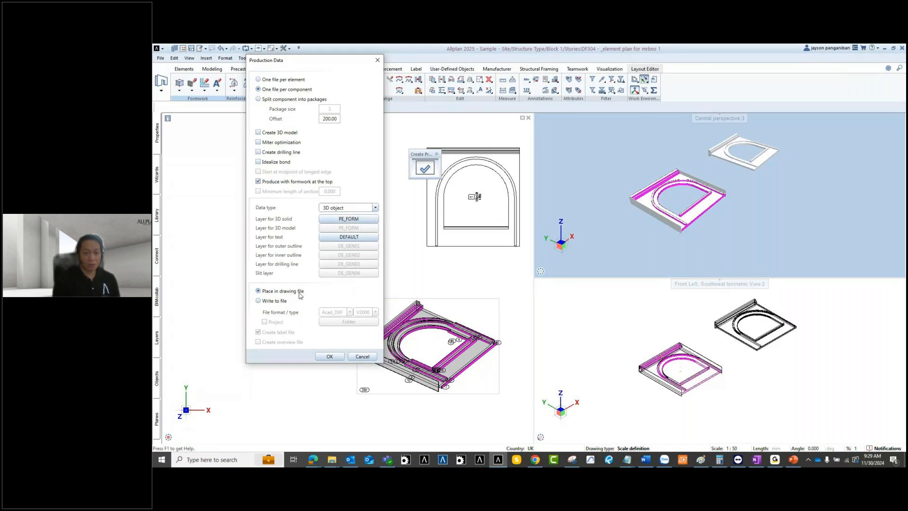
Step: Set the output to 'Place in drawing file', keeping Acad_DXF, and confirm
click(275, 303)
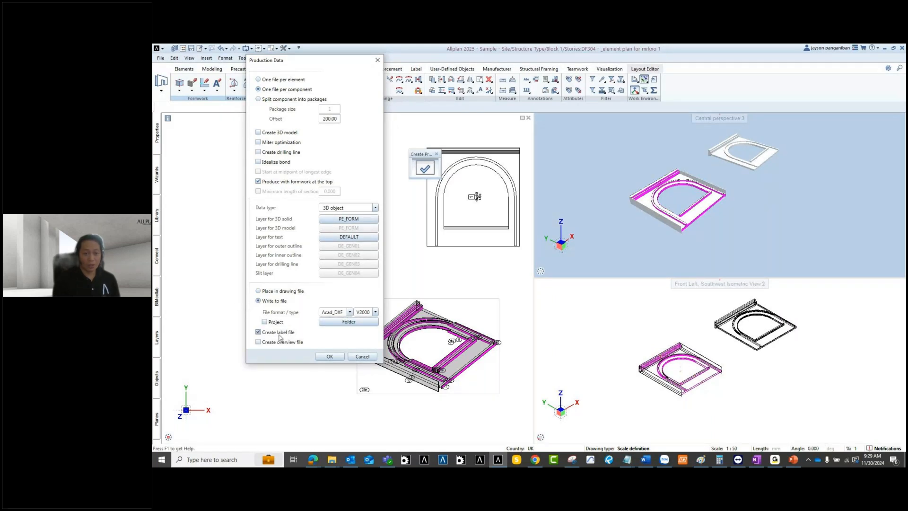
click(350, 312)
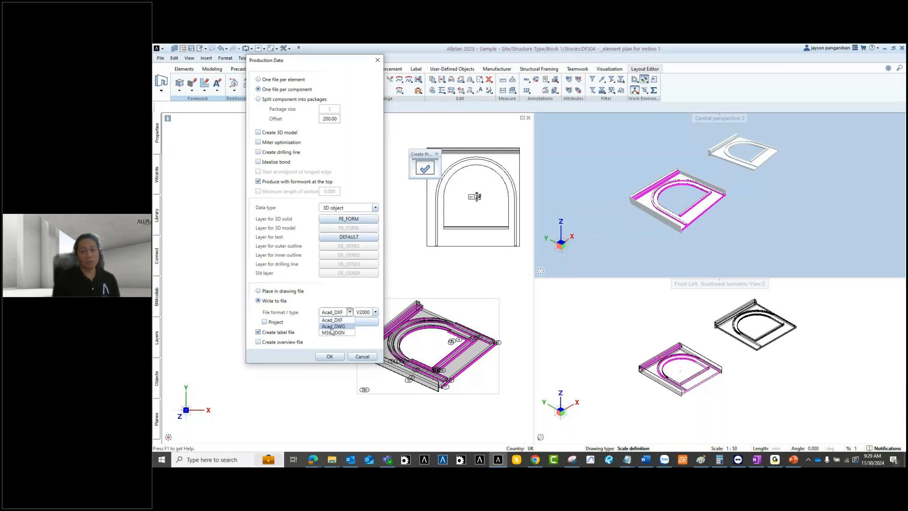
click(350, 313)
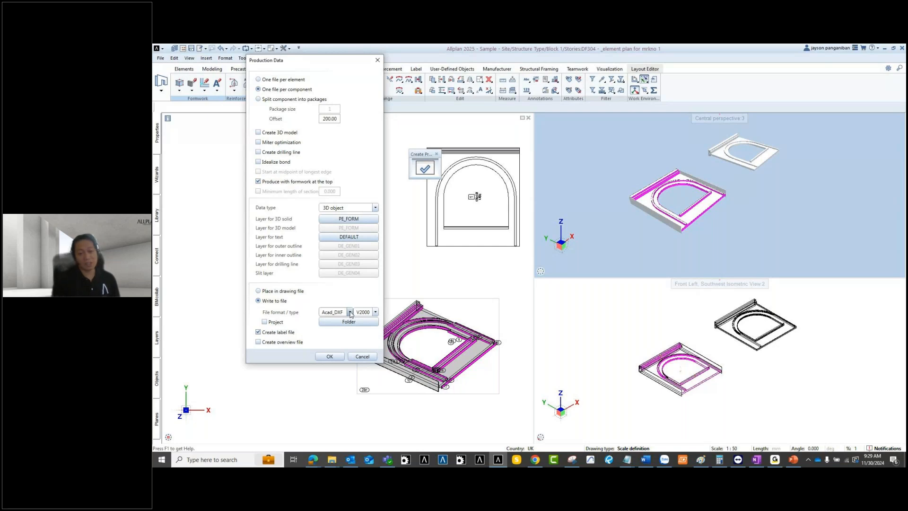
click(350, 313)
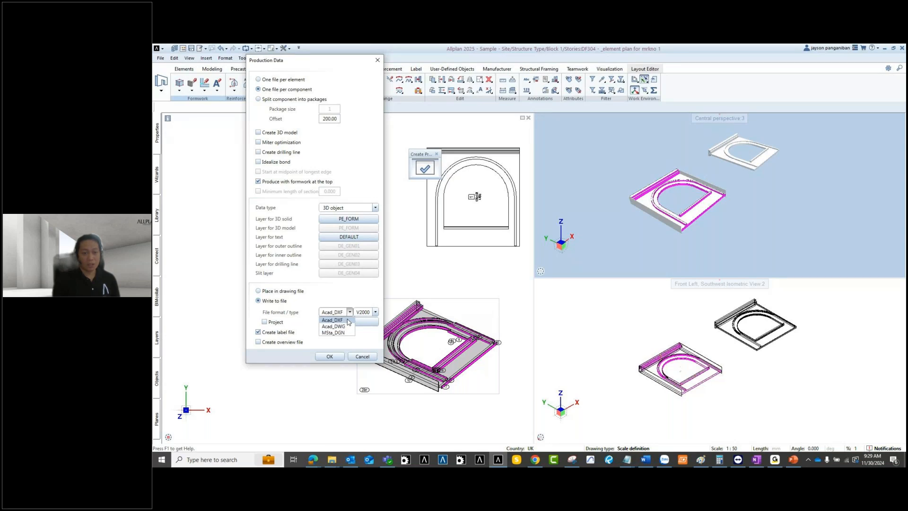
click(346, 321)
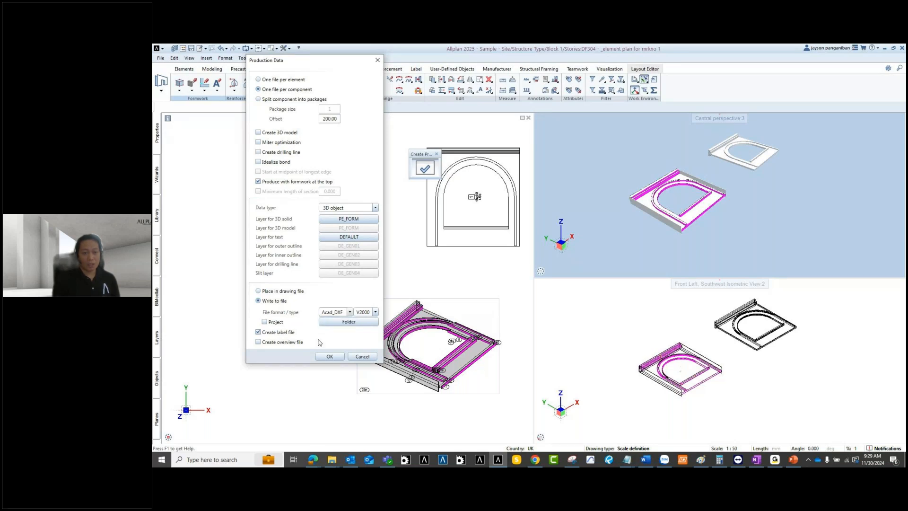
click(275, 292)
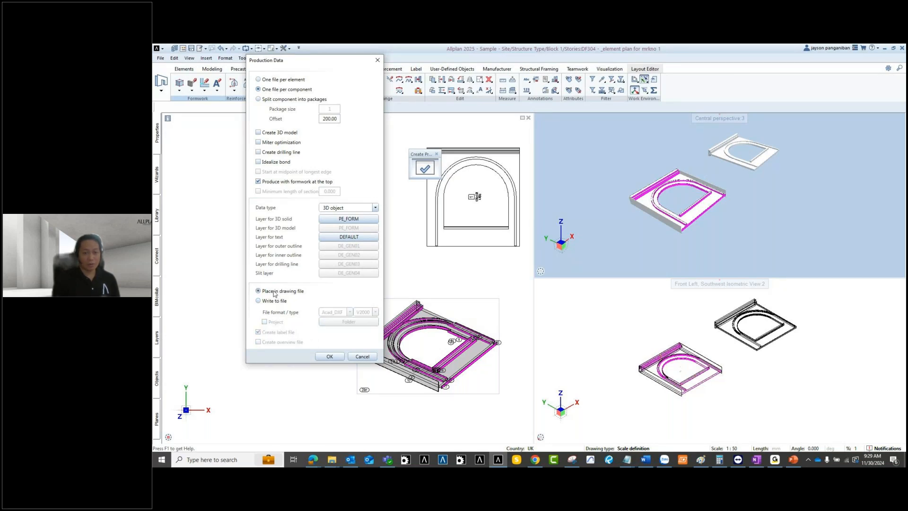
click(330, 356)
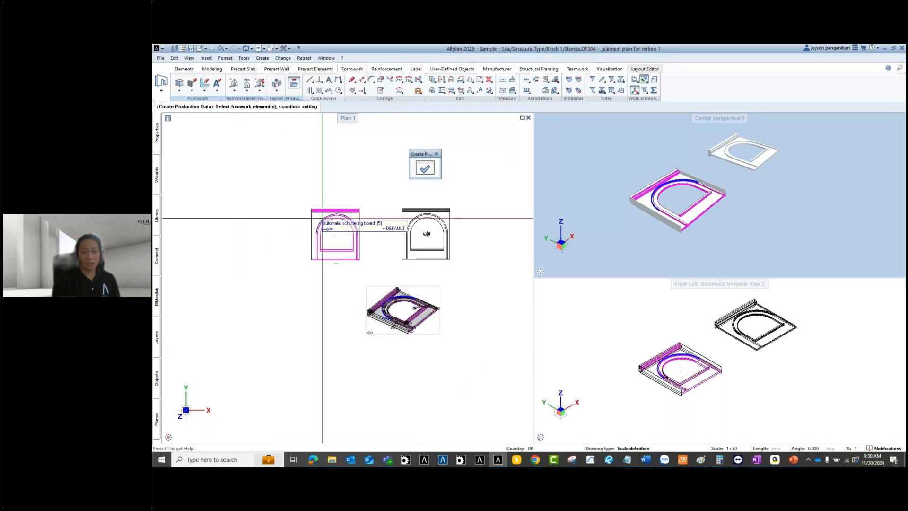
Step: Select the arched formwork element and place its numbered production-data list in the plan
drag(289, 193, 369, 263)
right_click(258, 279)
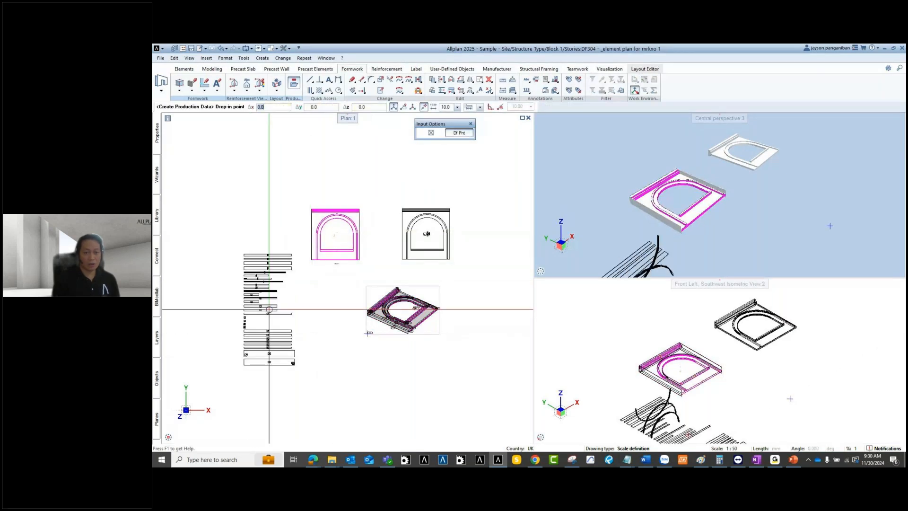
scroll(334, 320, down, 2)
scroll(246, 274, up, 4)
click(289, 286)
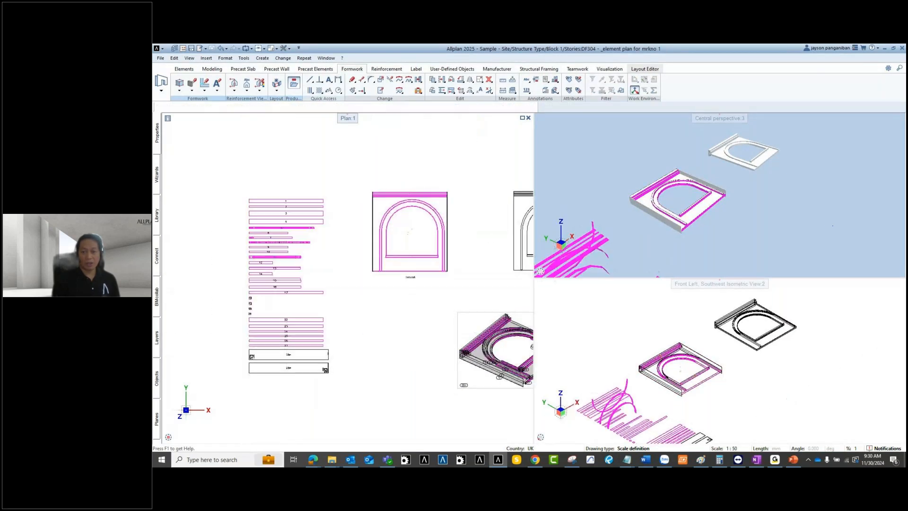
Step: Pan and zoom the perspective view to show the strips and the arched formwork element
middle_drag(645, 248, 756, 159)
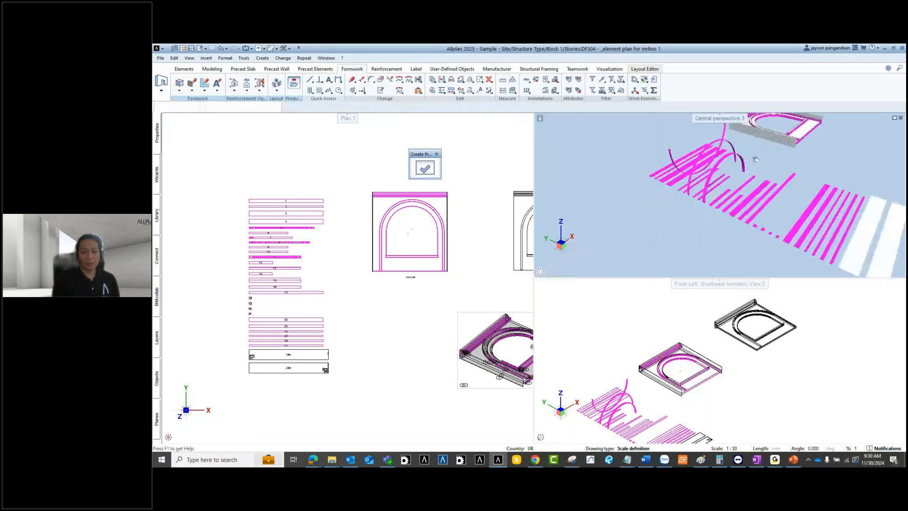
scroll(301, 203, up, 5)
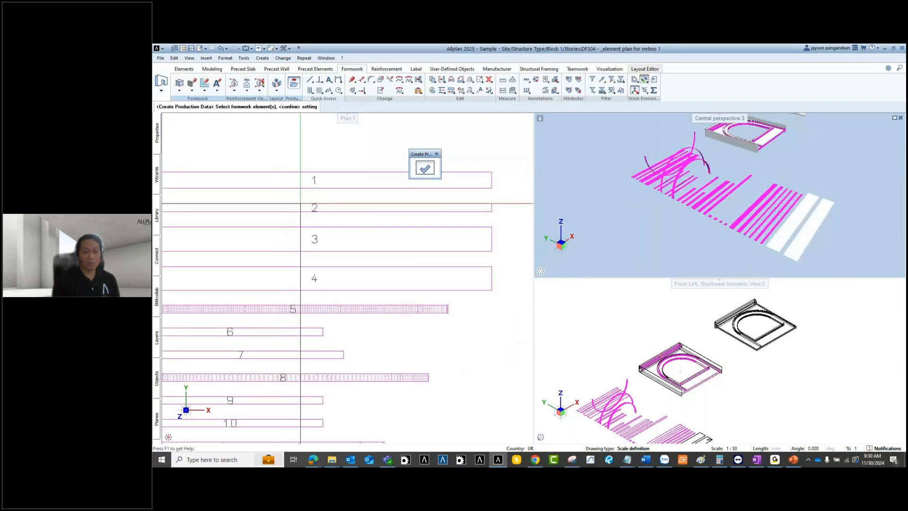
scroll(300, 203, down, 3)
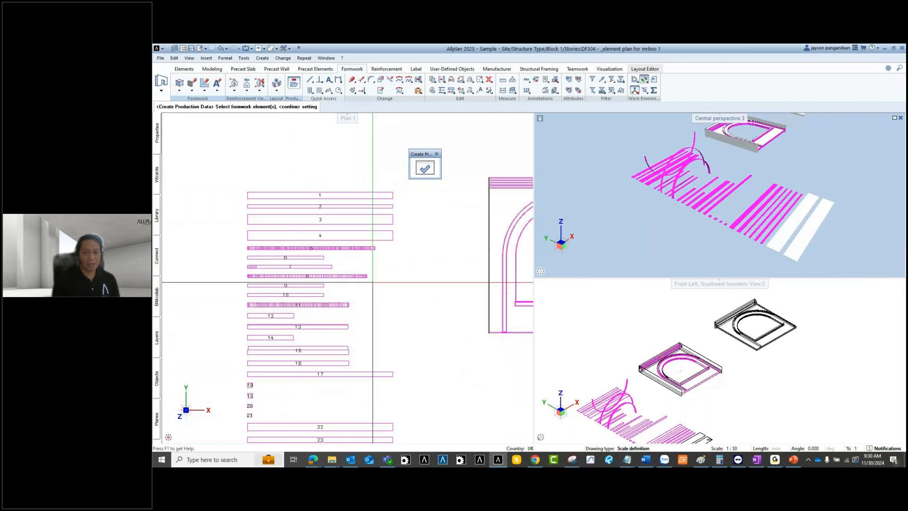
middle_drag(518, 277, 431, 232)
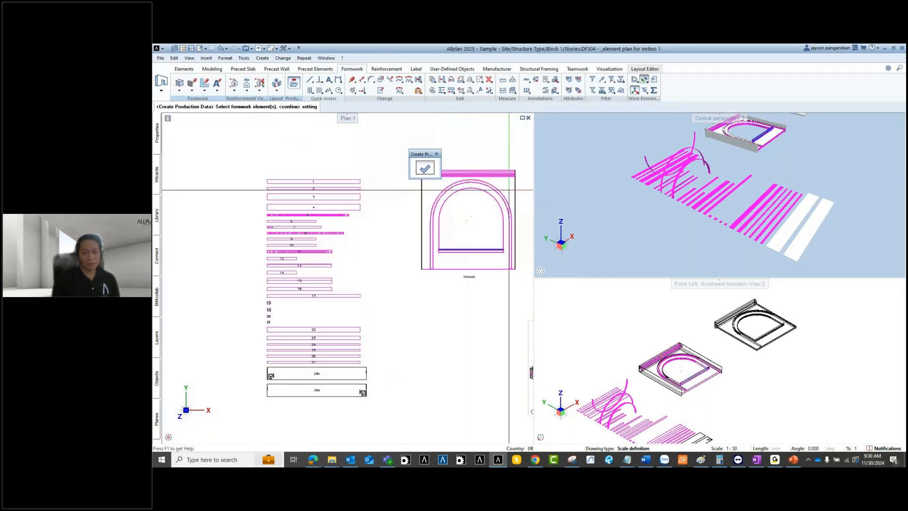
scroll(263, 386, up, 3)
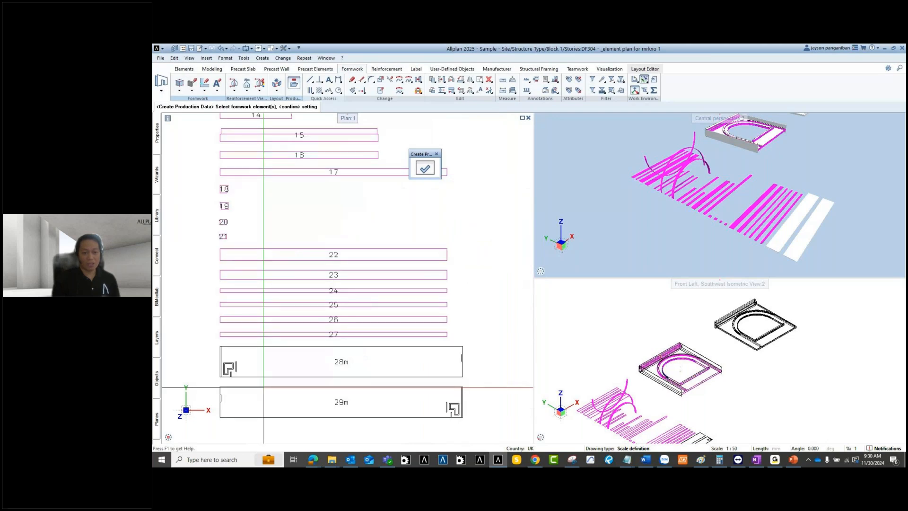
scroll(264, 386, up, 3)
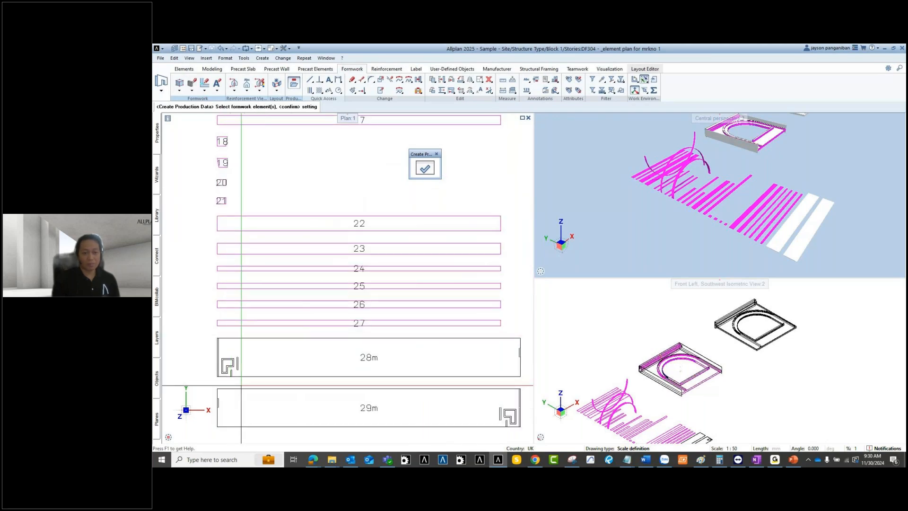
scroll(241, 386, up, 3)
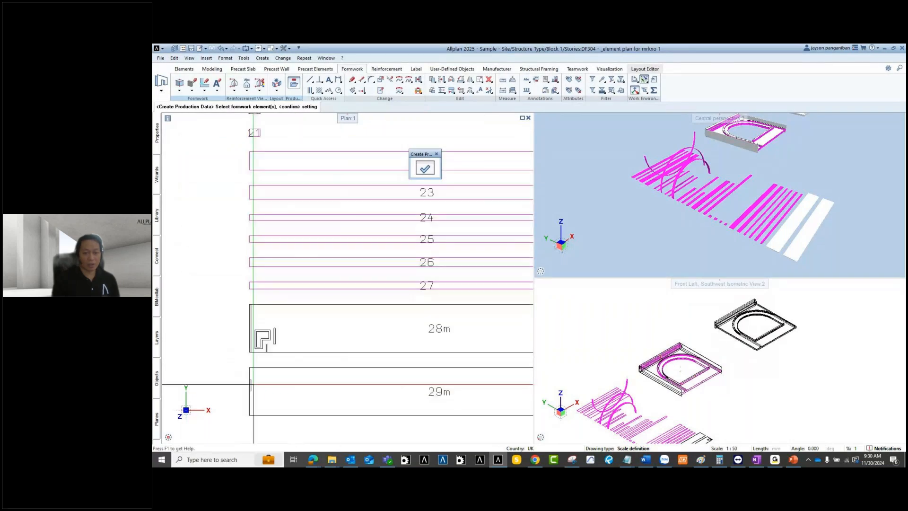
scroll(329, 345, up, 2)
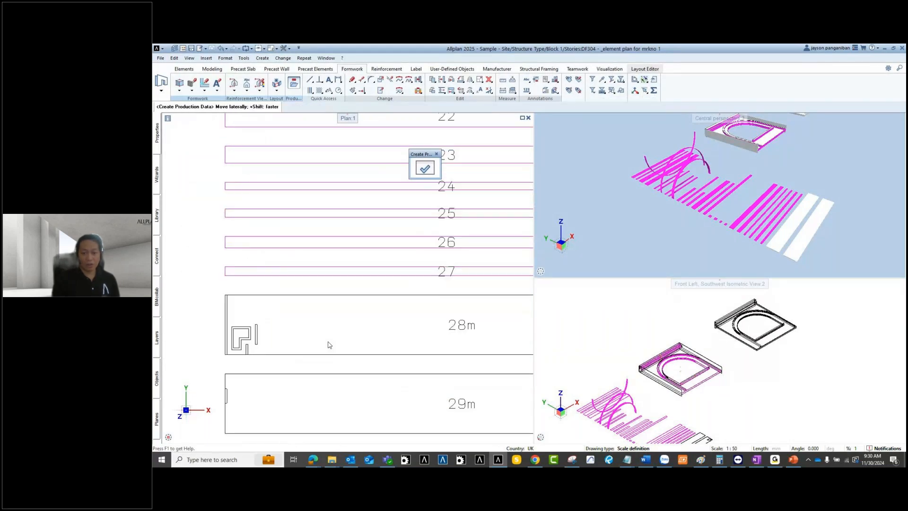
Step: Zoom and pan around the plan to inspect strips 28m, 29m and 9 to 14
middle_drag(329, 345, 241, 339)
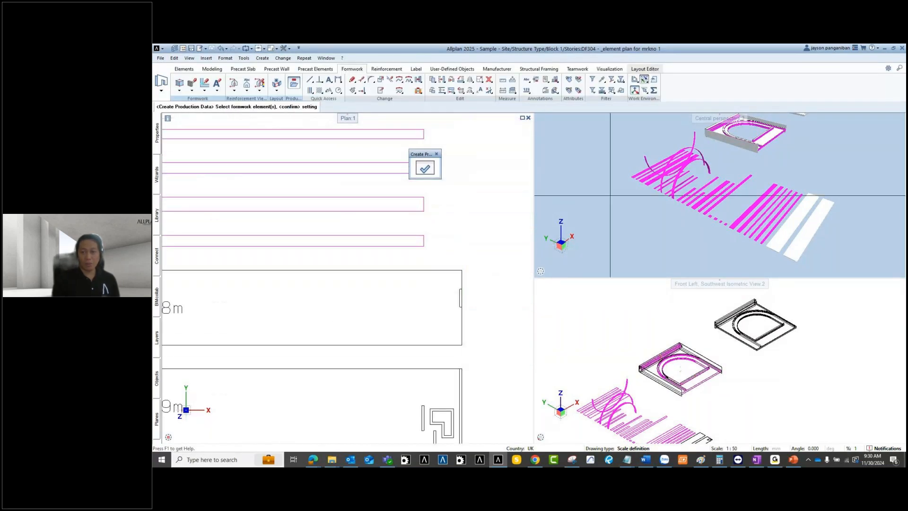
scroll(750, 159, up, 5)
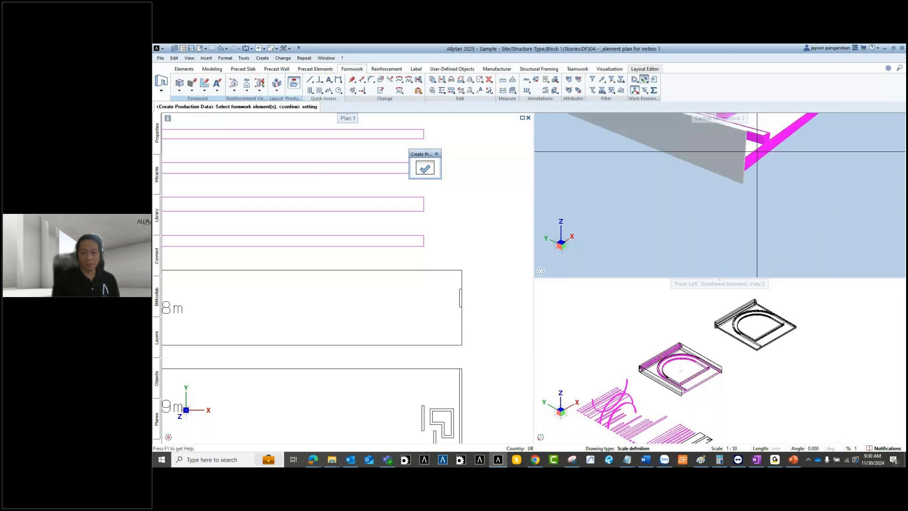
scroll(726, 171, up, 1)
scroll(451, 277, down, 4)
scroll(451, 334, up, 3)
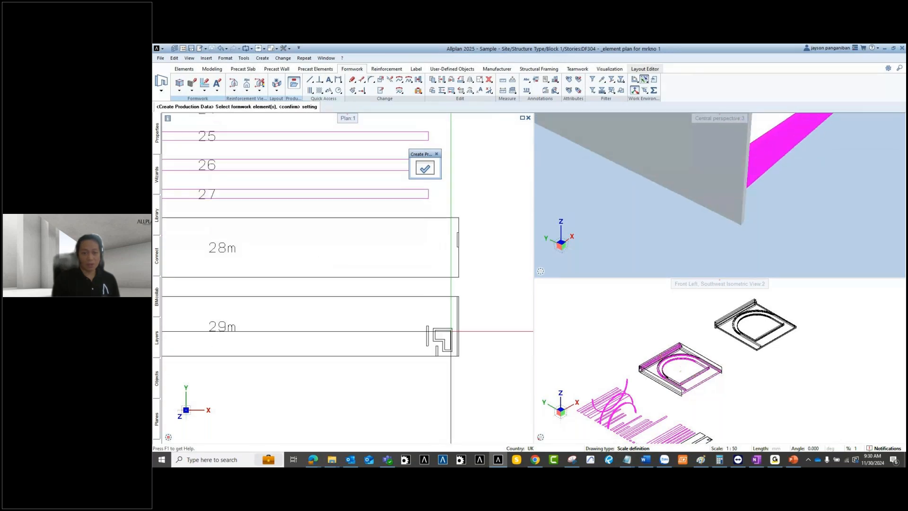
scroll(442, 336, down, 4)
middle_drag(319, 235, 342, 316)
scroll(339, 299, up, 2)
scroll(264, 267, down, 5)
scroll(264, 267, up, 3)
scroll(277, 277, down, 1)
middle_drag(664, 194, 709, 221)
scroll(709, 221, down, 2)
scroll(692, 205, down, 1)
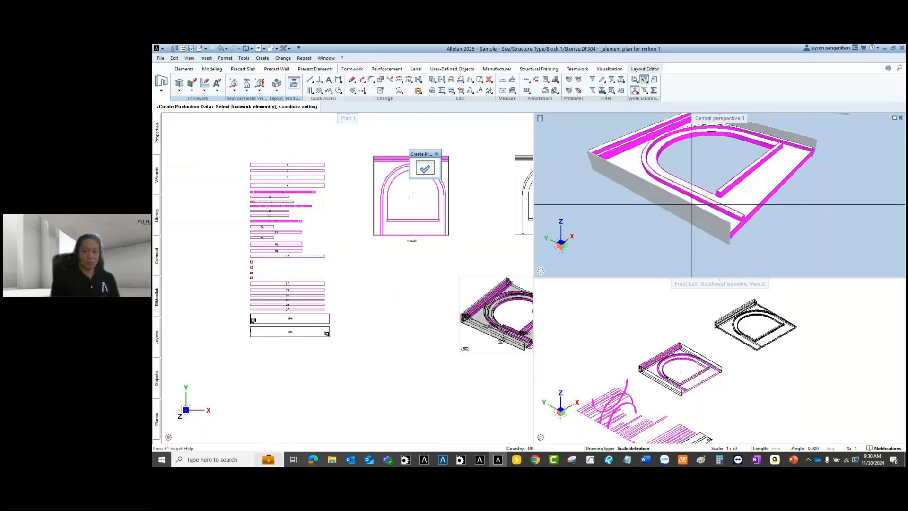
scroll(692, 204, down, 1)
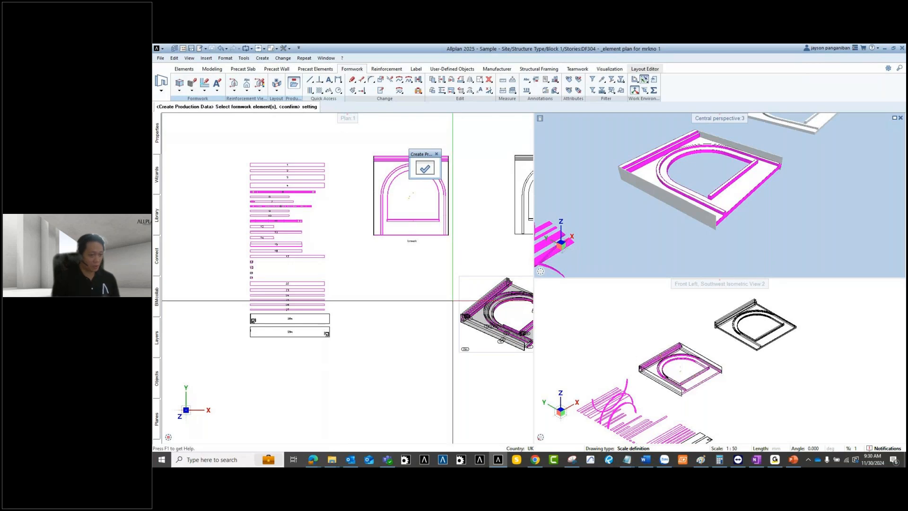
middle_drag(446, 282, 382, 301)
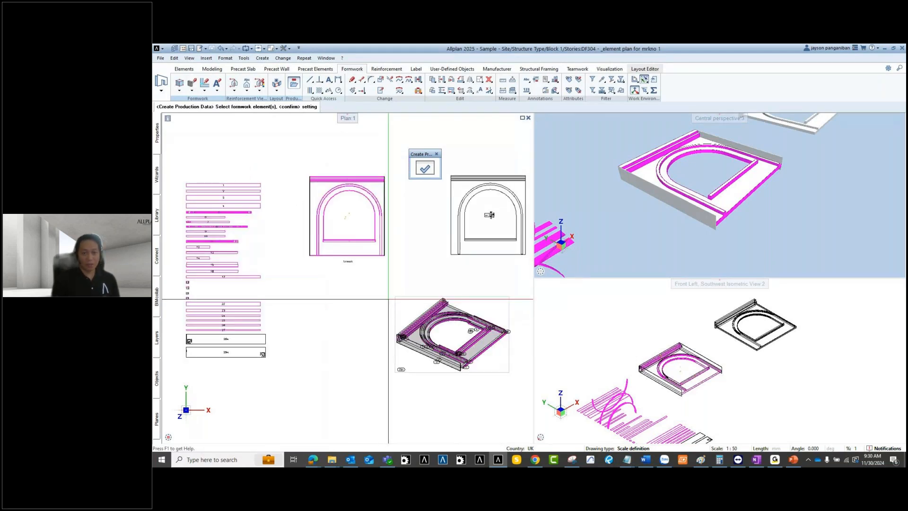
scroll(385, 203, up, 2)
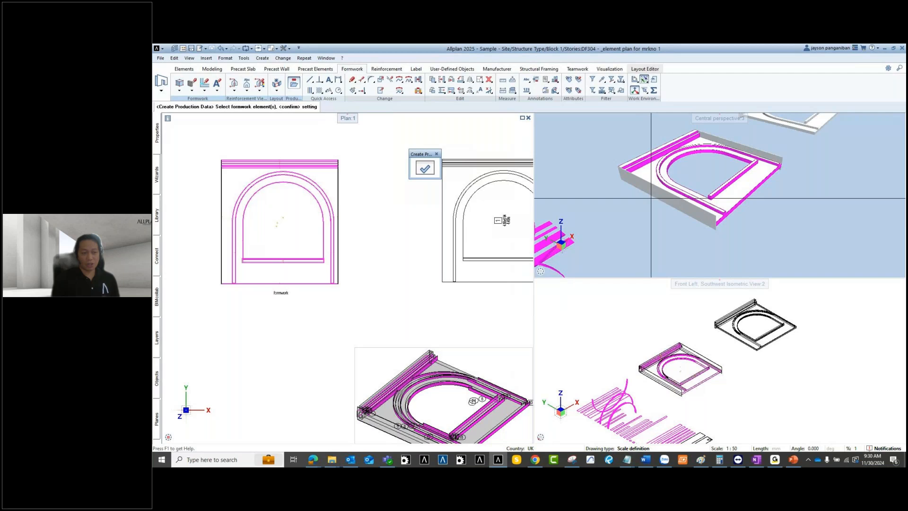
scroll(655, 197, up, 2)
scroll(436, 267, down, 4)
Step: Exit Create Production Data and pan the plan drawings up and left
scroll(436, 267, down, 1)
key(Escape)
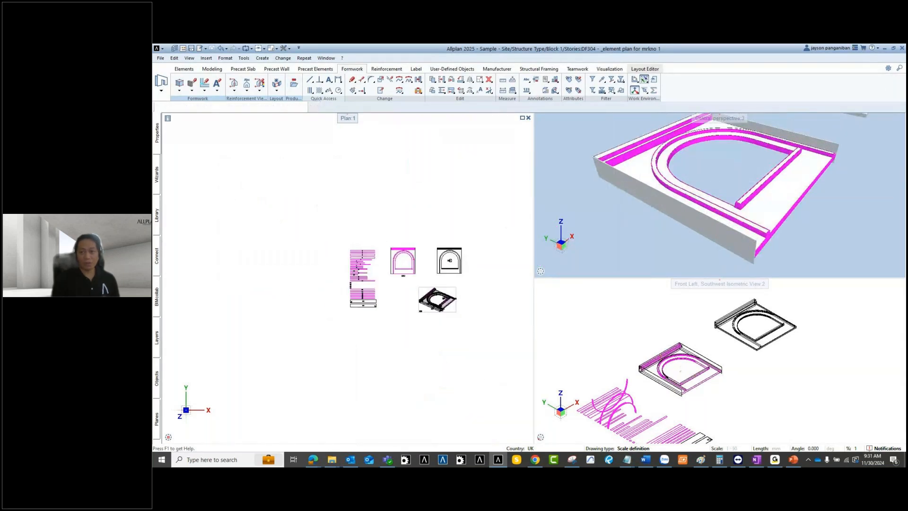
scroll(677, 205, up, 1)
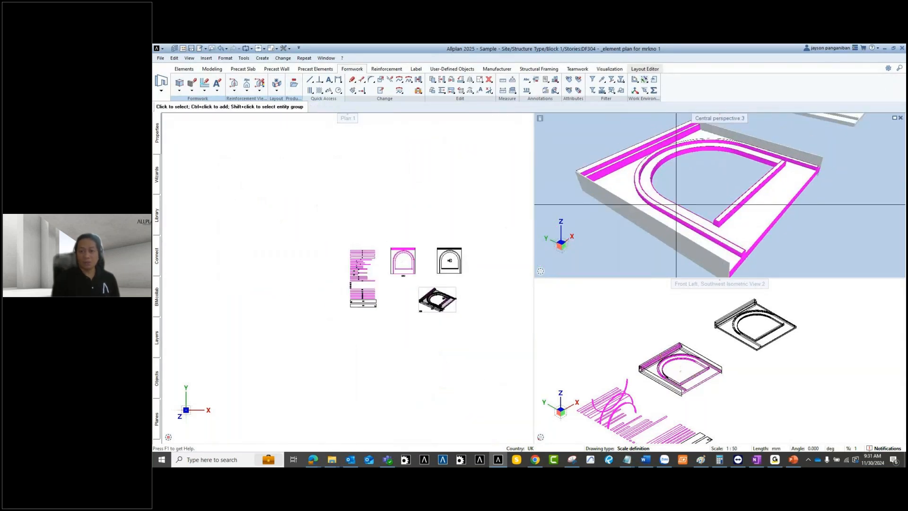
middle_drag(401, 305, 374, 292)
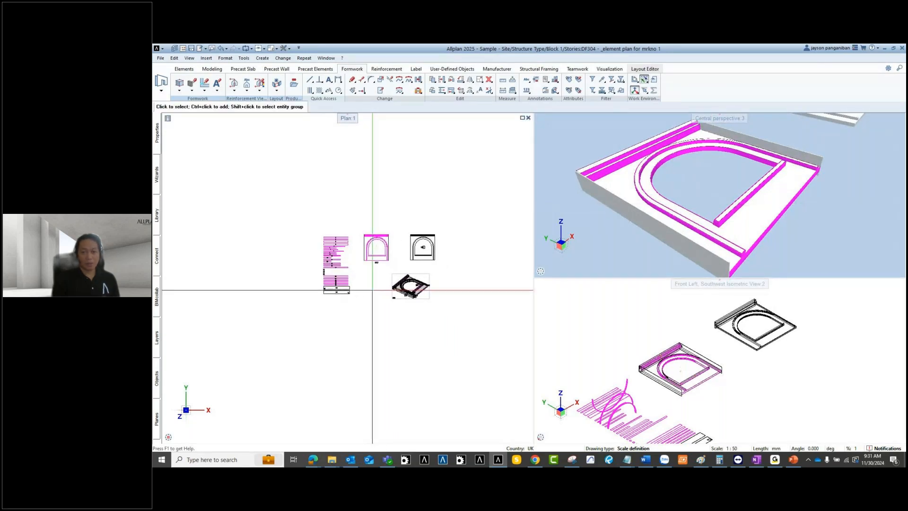
scroll(381, 282, up, 1)
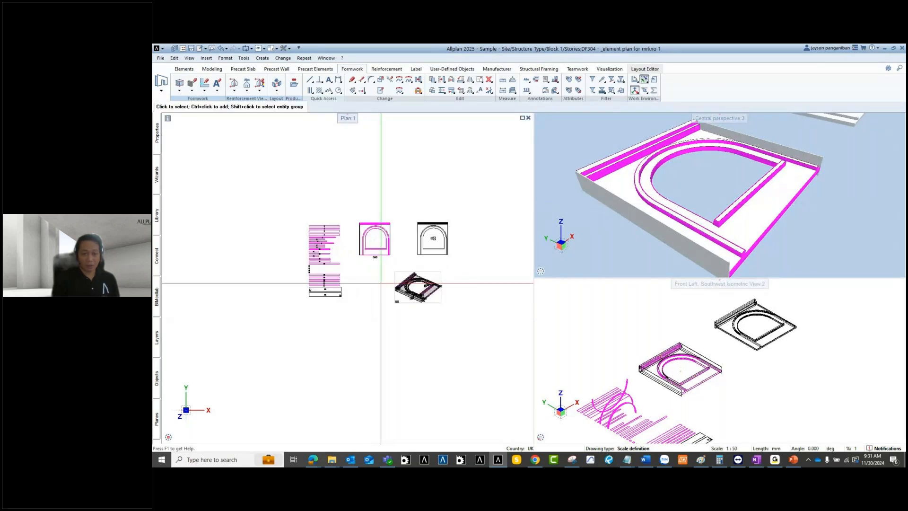
scroll(448, 219, up, 4)
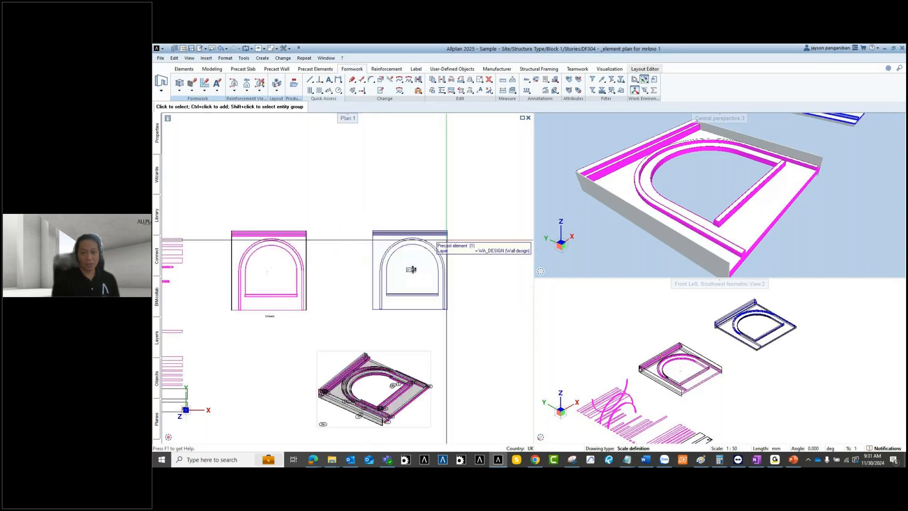
scroll(378, 252, down, 4)
Step: Recentre the plan drawings and open the building structure's drawing files with F2
scroll(422, 282, up, 2)
middle_drag(424, 282, 295, 287)
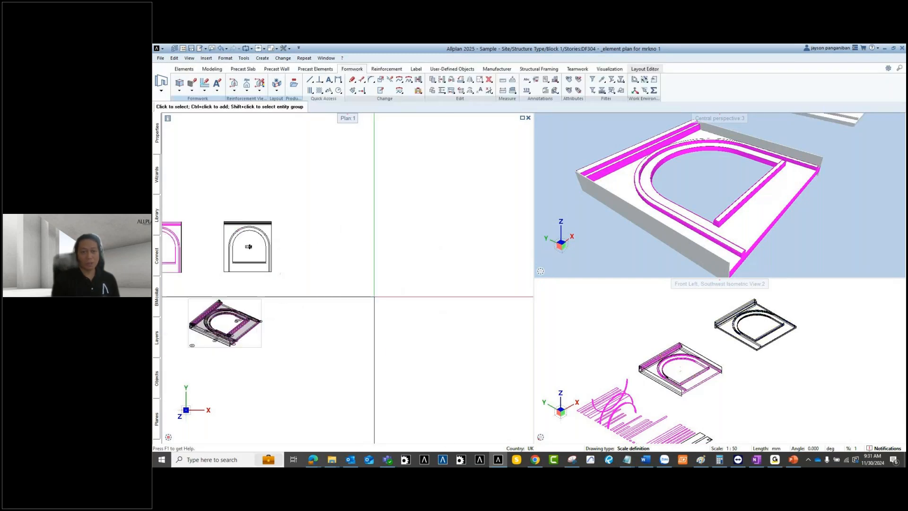
scroll(361, 243, down, 2)
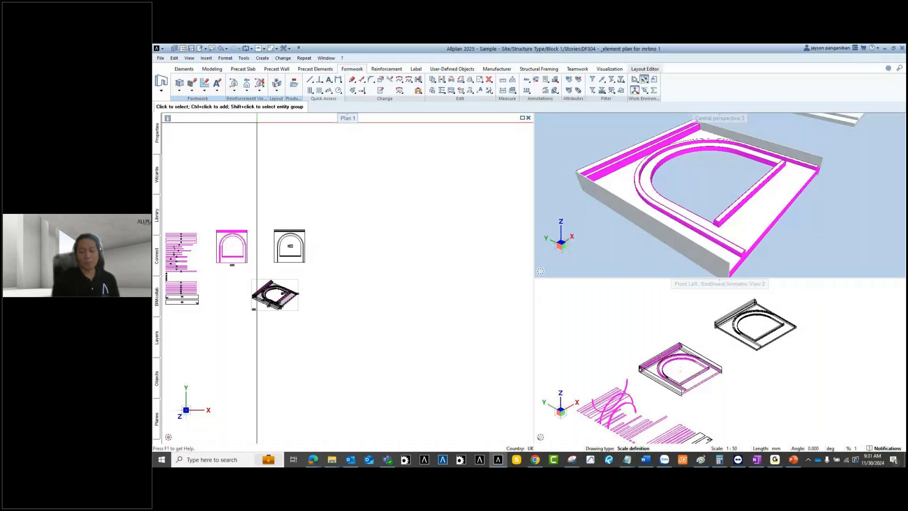
middle_drag(377, 298, 401, 300)
middle_drag(372, 340, 396, 294)
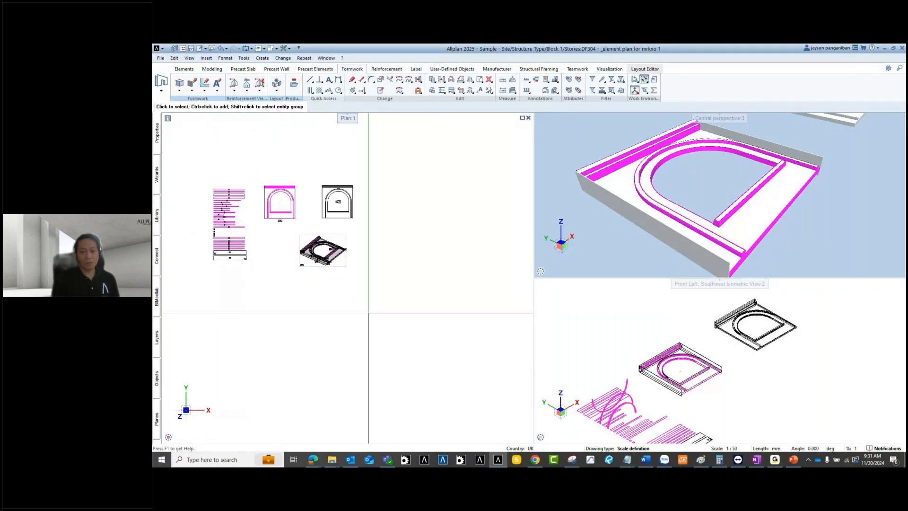
key(F2)
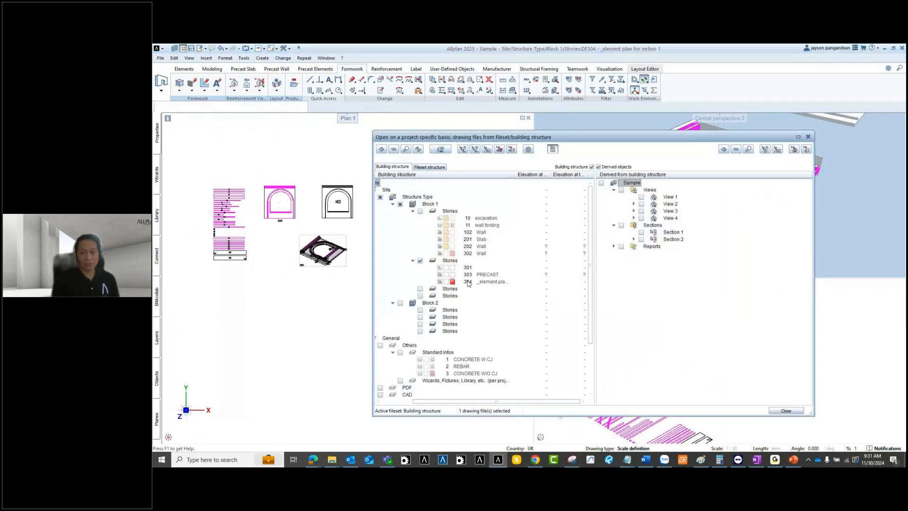
Step: Assign new drawing file 305 under the second Stories level and open it as current
right_click(455, 263)
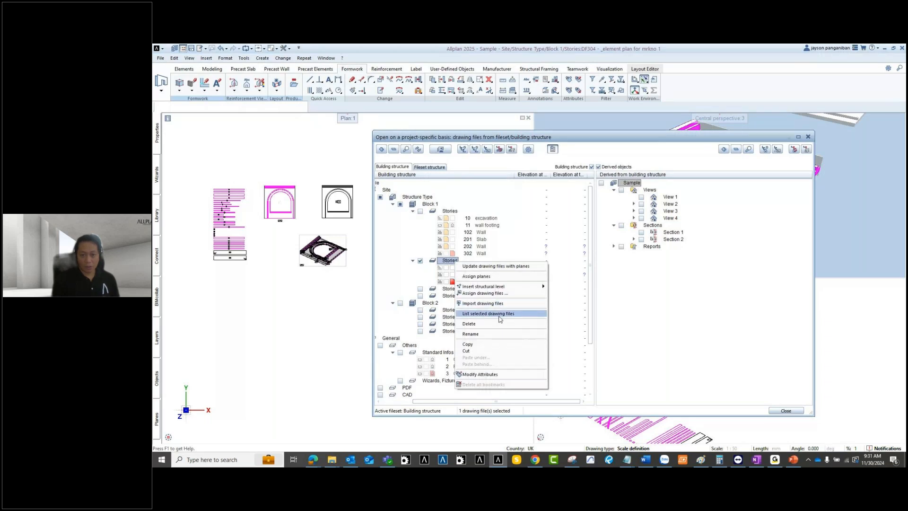
click(505, 293)
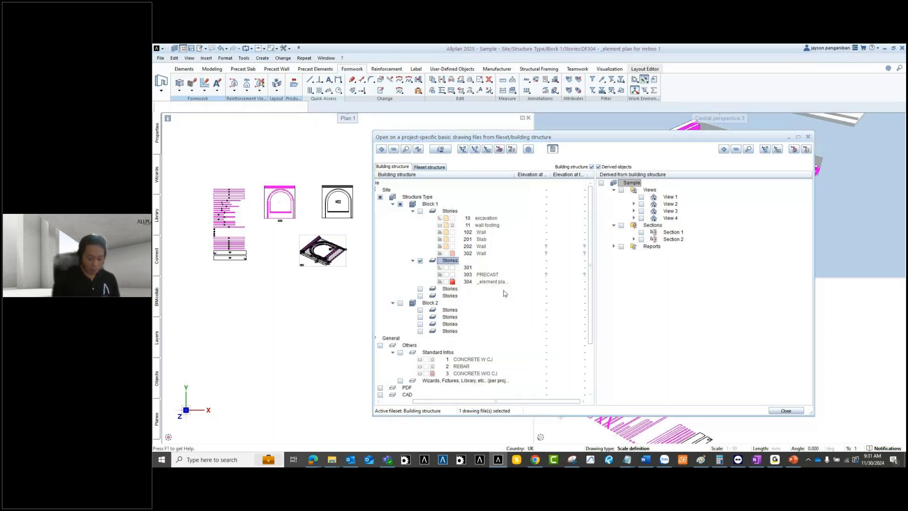
text(305)
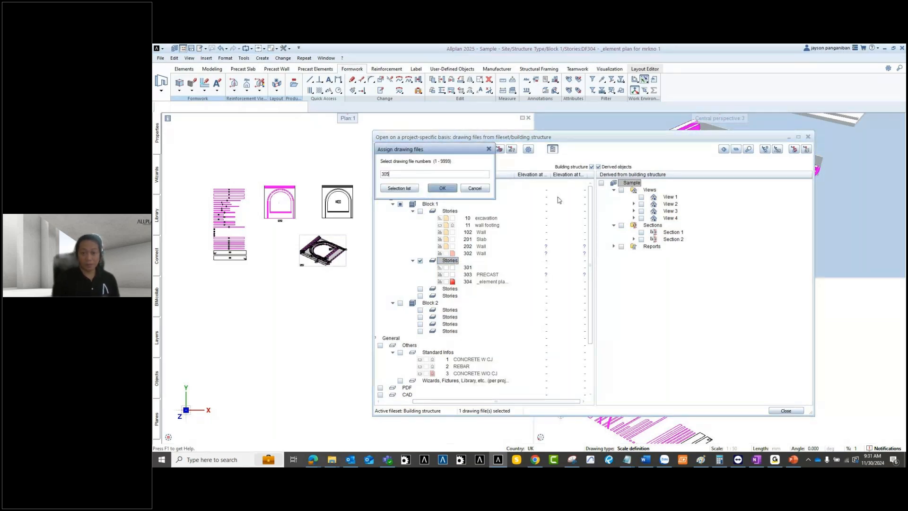
key(Return)
click(507, 288)
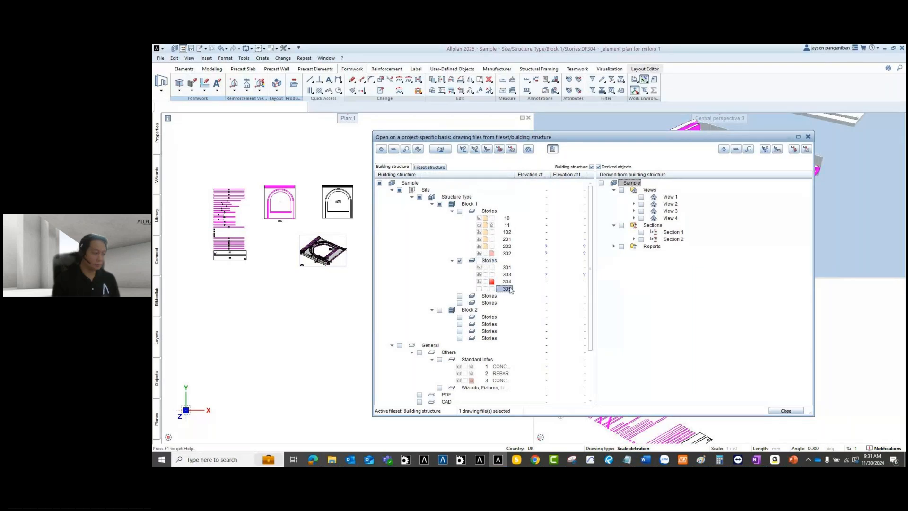
double_click(507, 289)
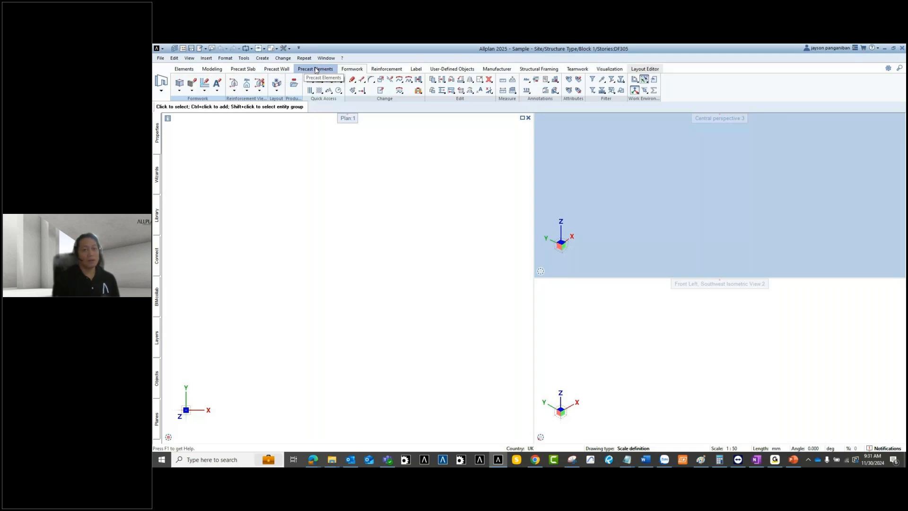
Step: Open the Catalog Menu from the Precast Elements tab
click(316, 69)
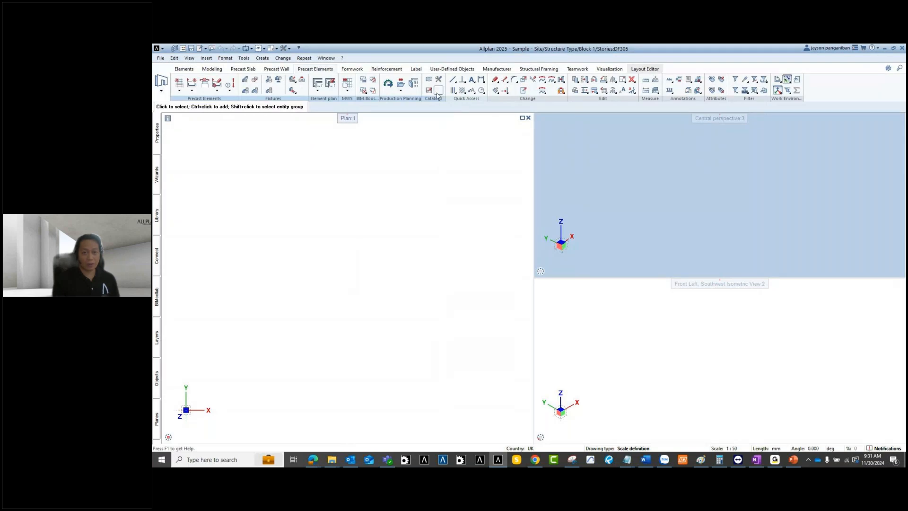
click(429, 79)
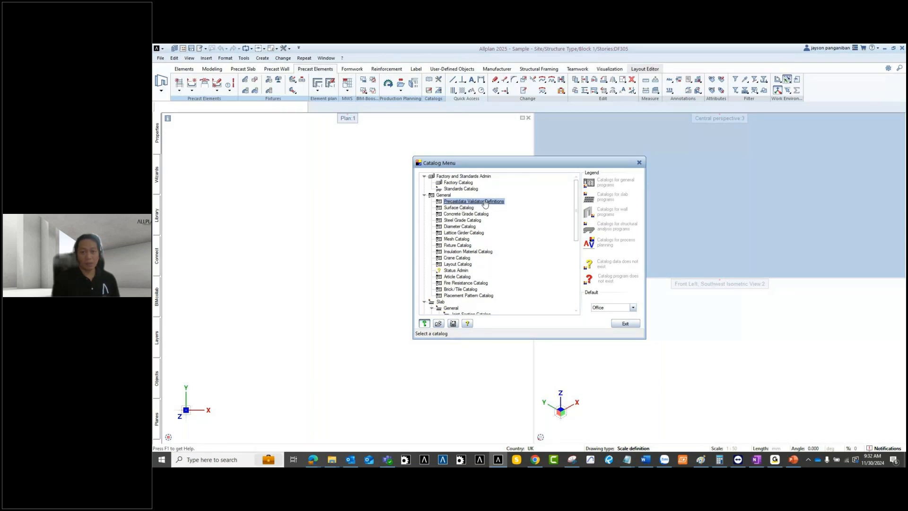
Step: Open Precast Data Validator Definitions and review the CastInNuts, MaximumWeight and Formula validator rules
double_click(485, 203)
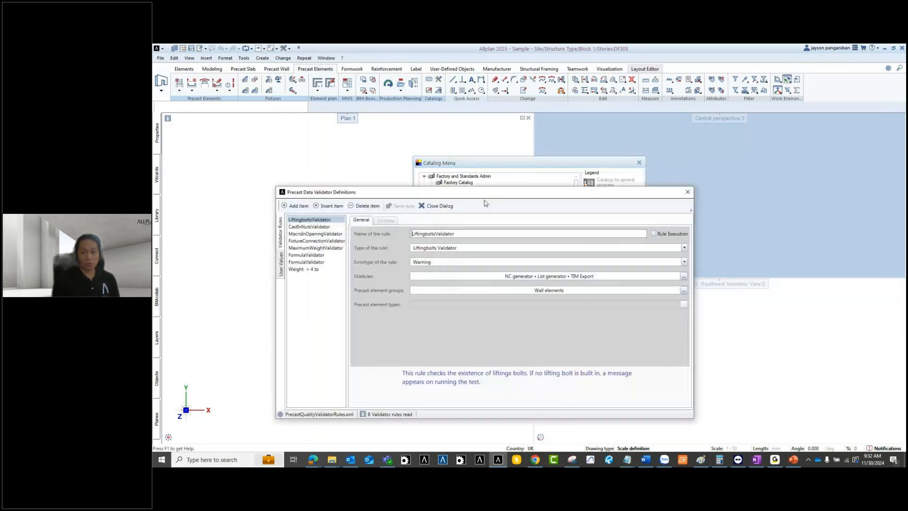
drag(494, 143, 512, 146)
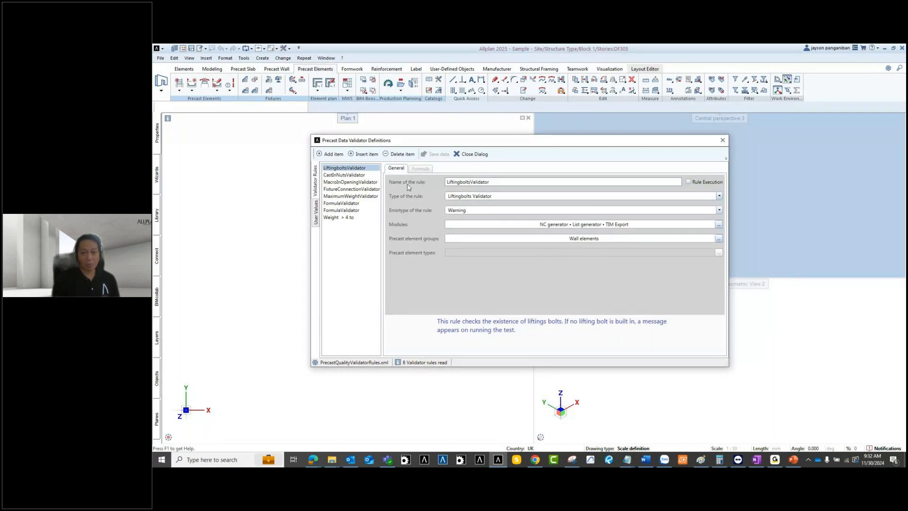
drag(414, 144, 416, 161)
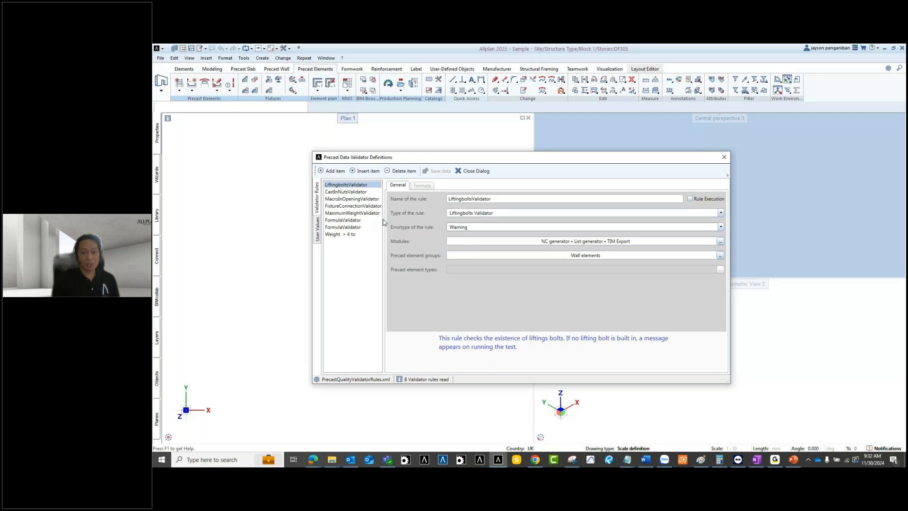
click(363, 192)
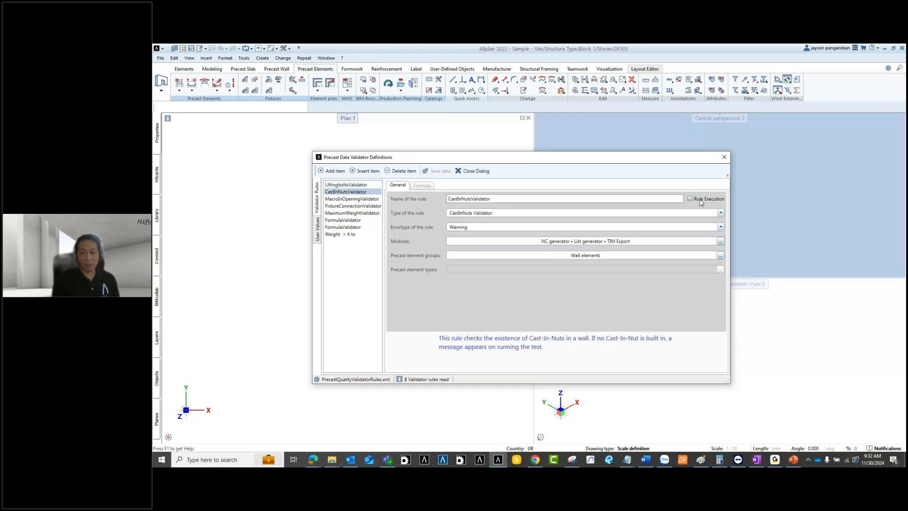
click(356, 214)
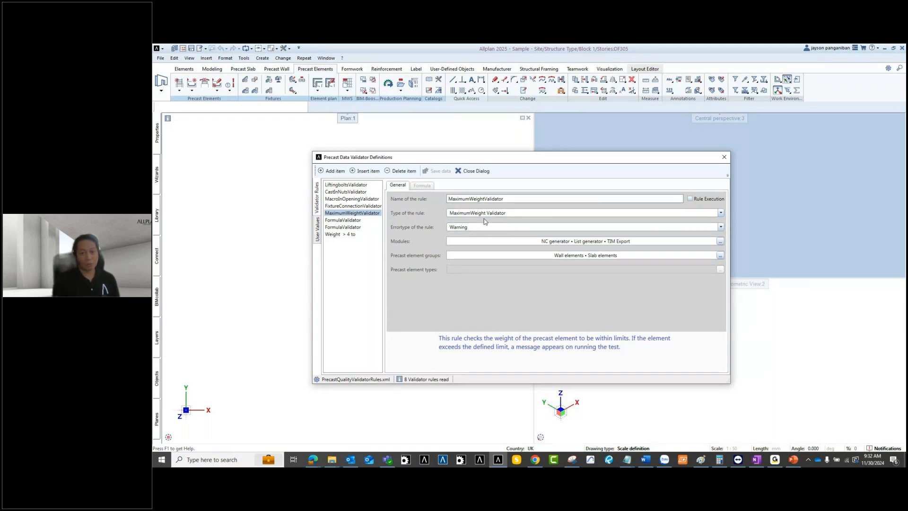
click(356, 222)
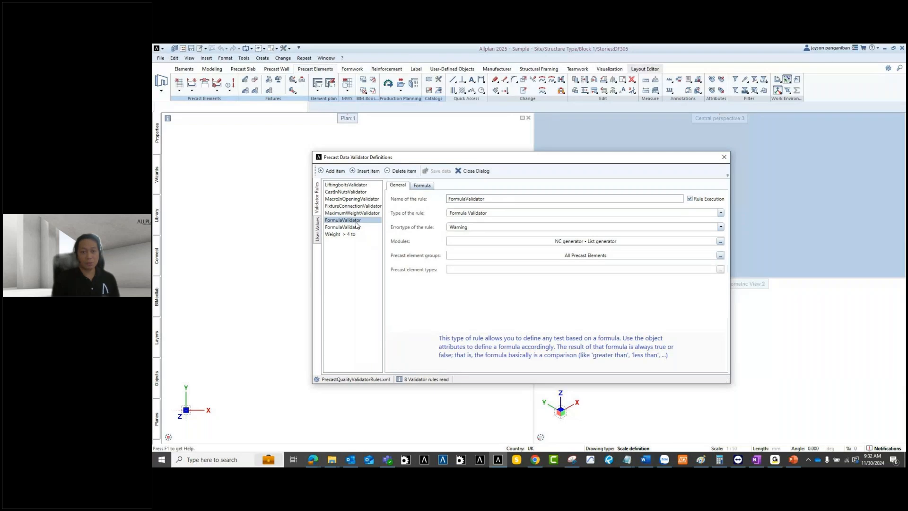
click(422, 185)
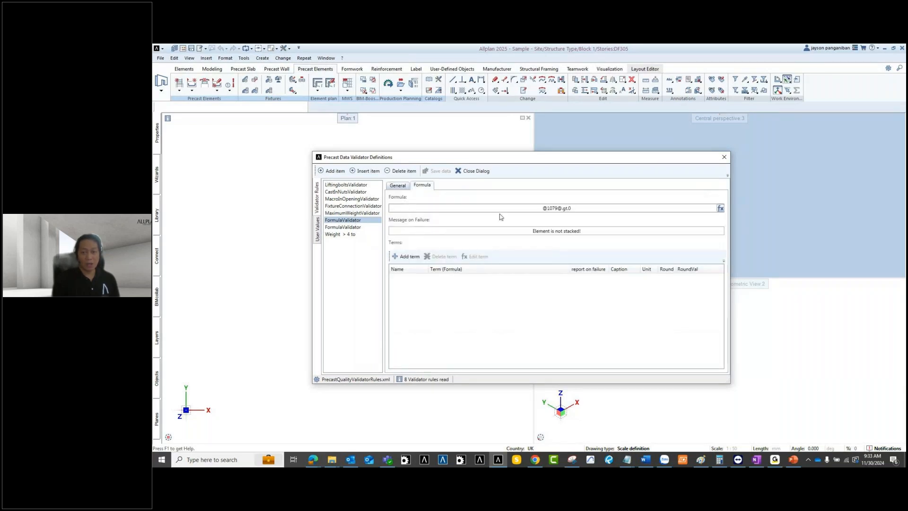
click(401, 186)
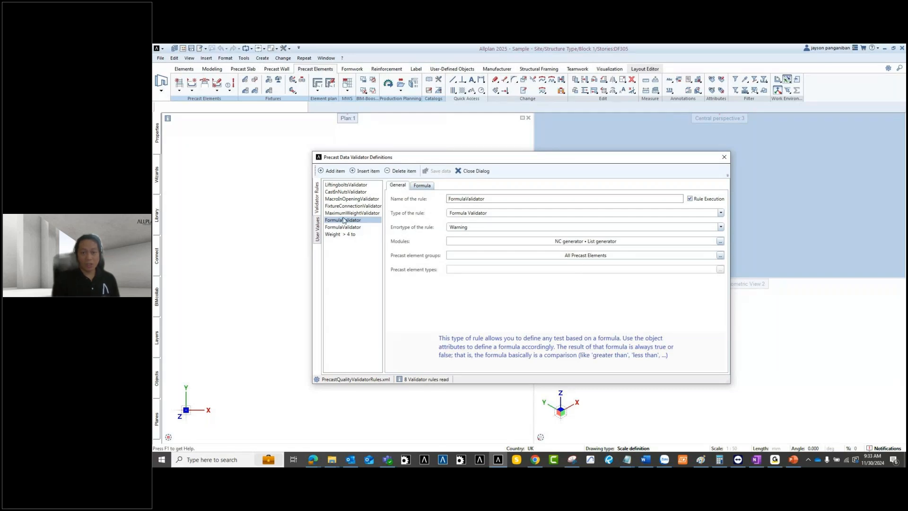
Step: Enable Rule Execution for LiftingboltsValidator, save PrecastQualityValidatorRules.xml and close the catalogs
drag(412, 157, 421, 162)
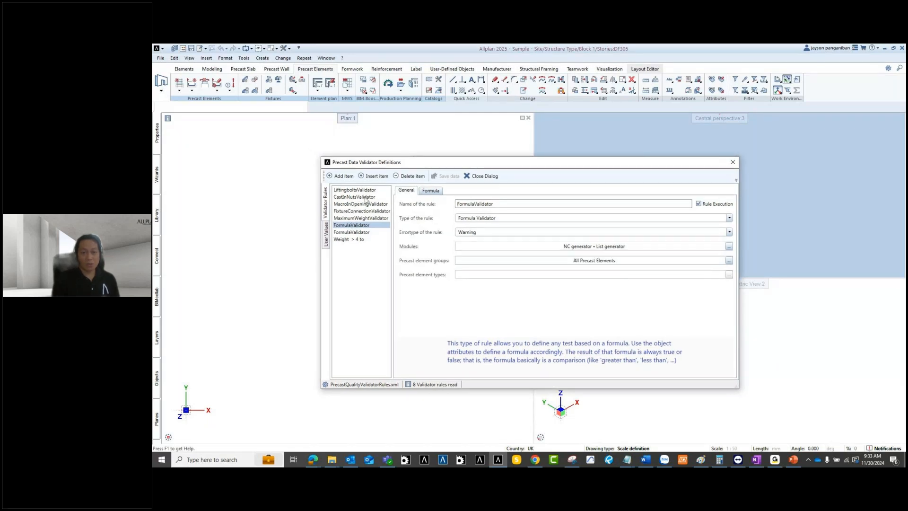
click(365, 190)
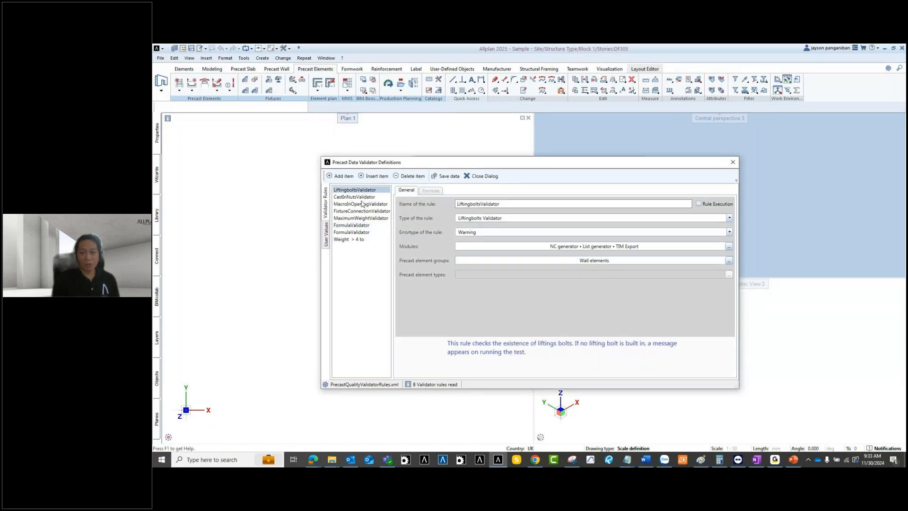
click(698, 204)
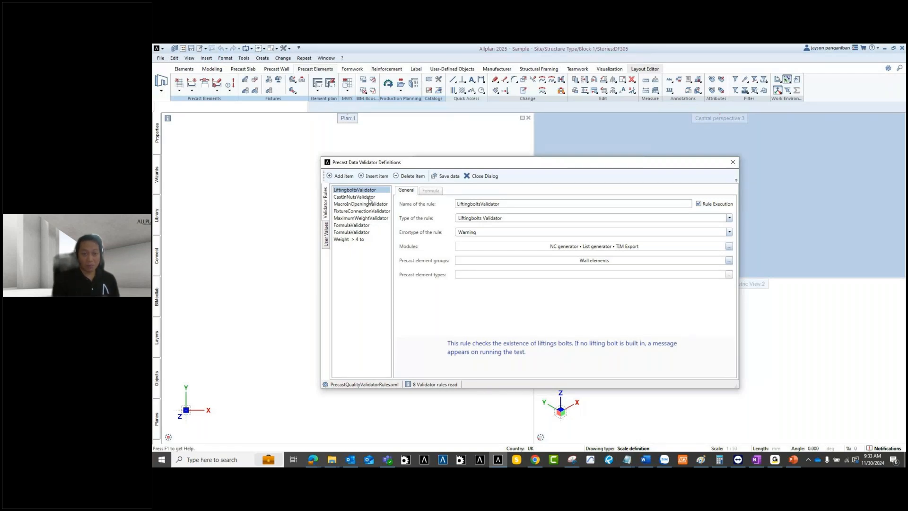
click(373, 212)
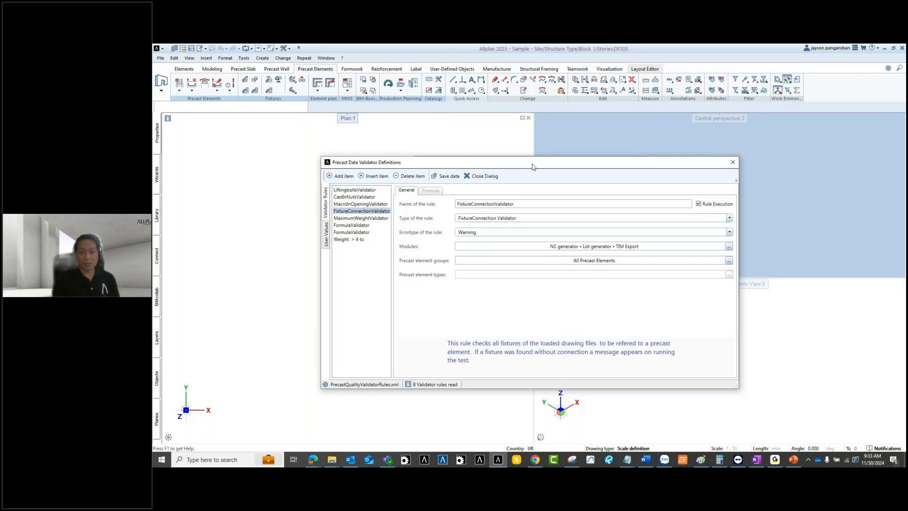
click(449, 176)
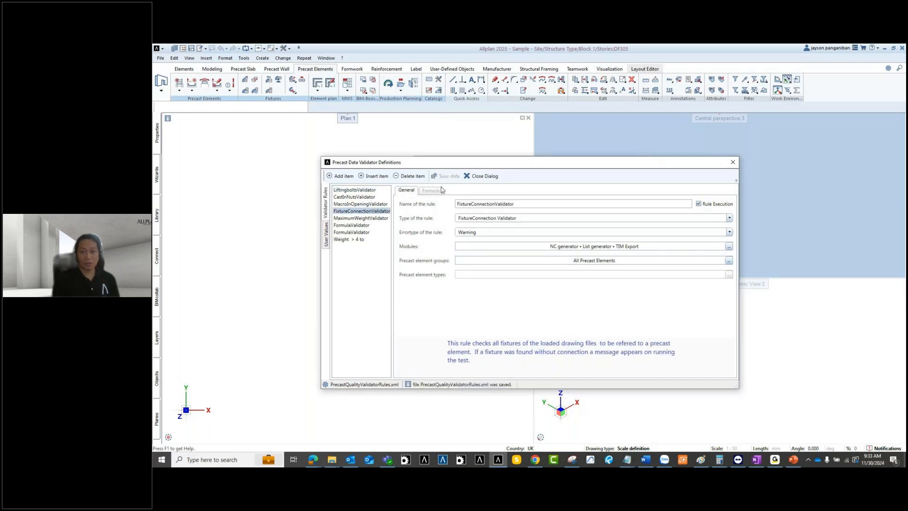
click(488, 179)
click(625, 324)
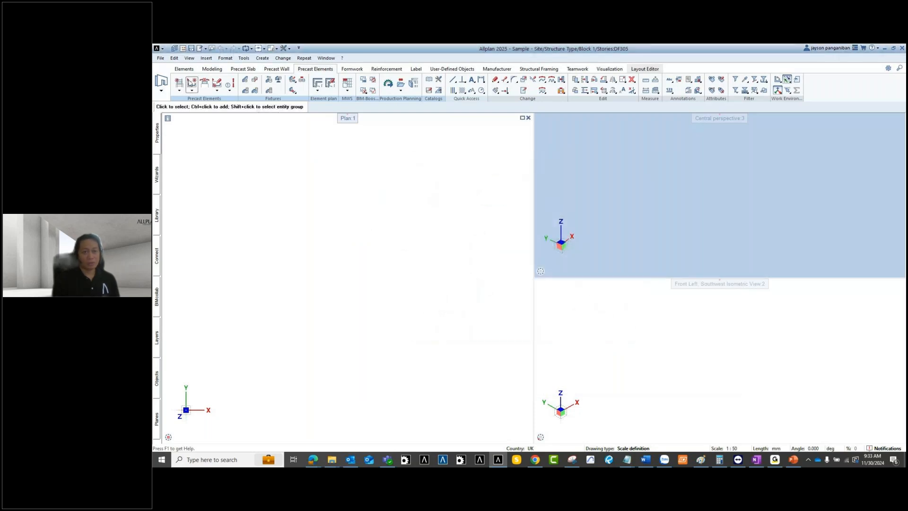
Step: Draw one straight wall, 200 thick and 2500 high, between two picked points
click(184, 68)
click(180, 87)
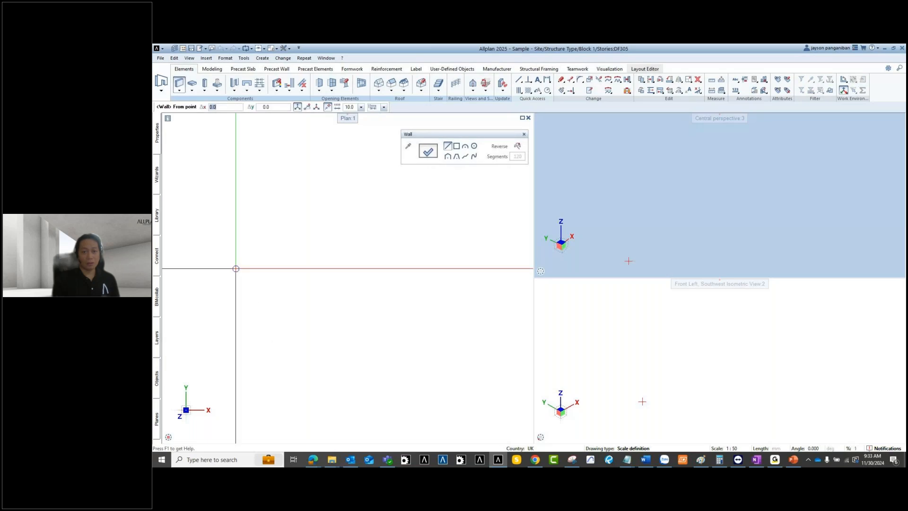
click(423, 153)
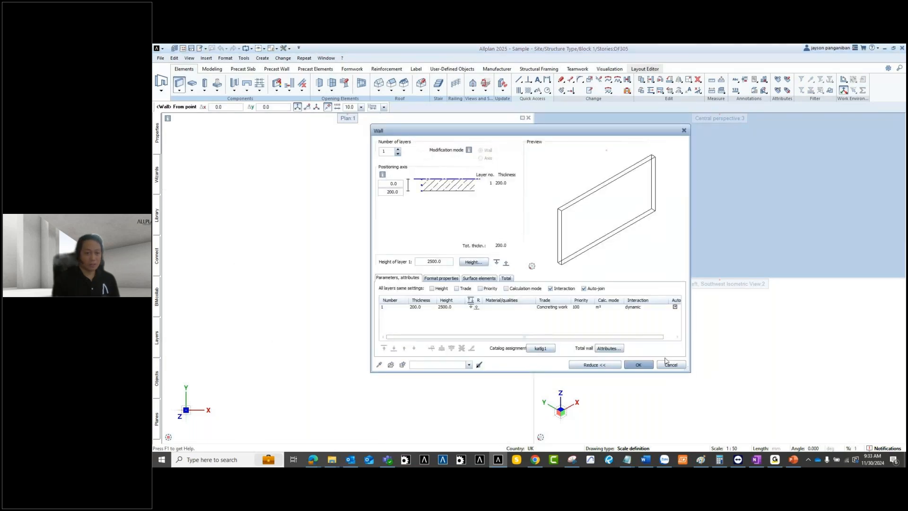
key(Return)
click(238, 258)
scroll(349, 305, down, 3)
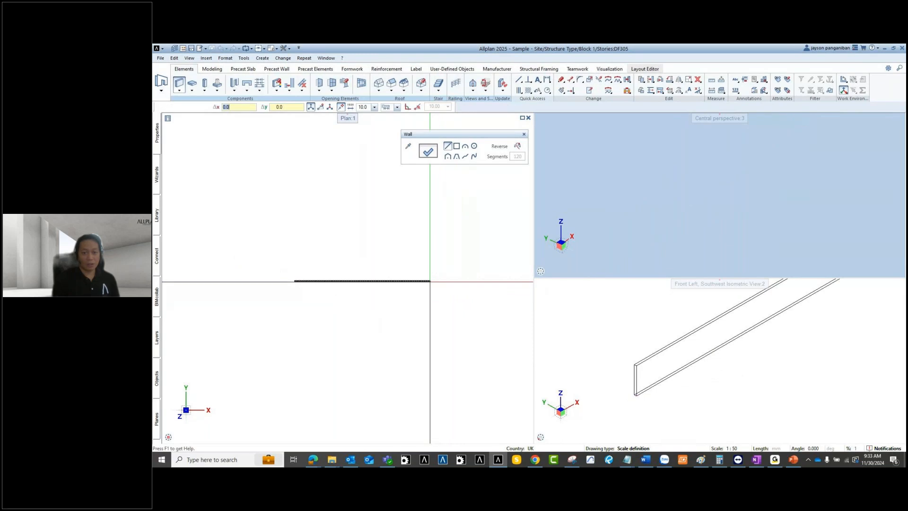
click(444, 278)
key(Escape)
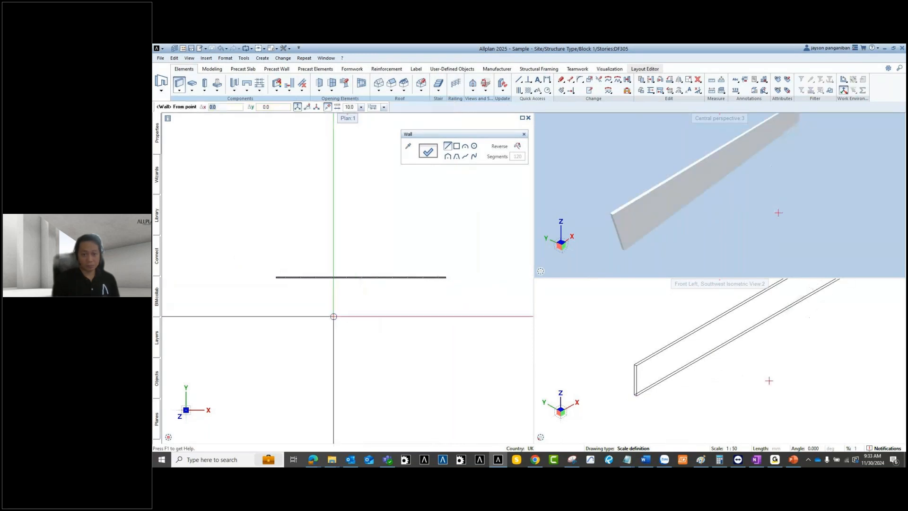
scroll(339, 295, up, 2)
middle_drag(340, 295, 379, 317)
key(Escape)
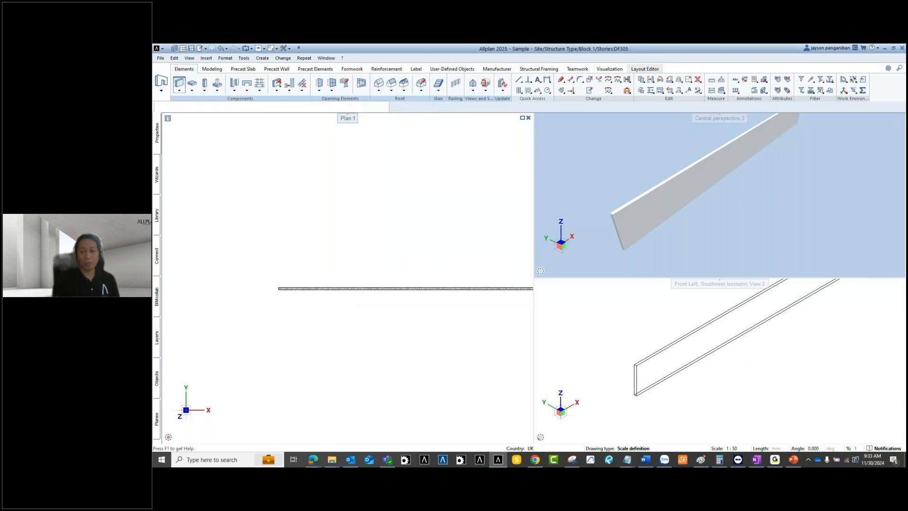
click(281, 69)
Step: Convert the drawn wall into a precast wall
click(178, 79)
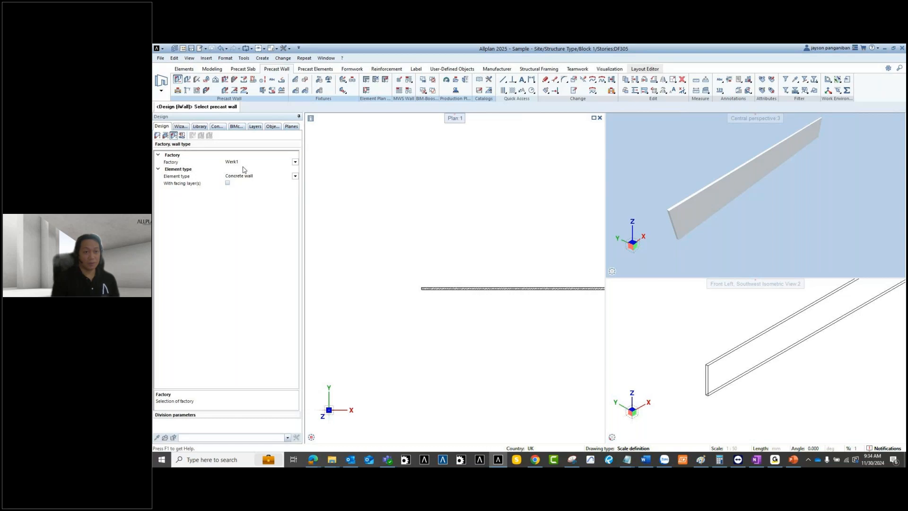
click(155, 137)
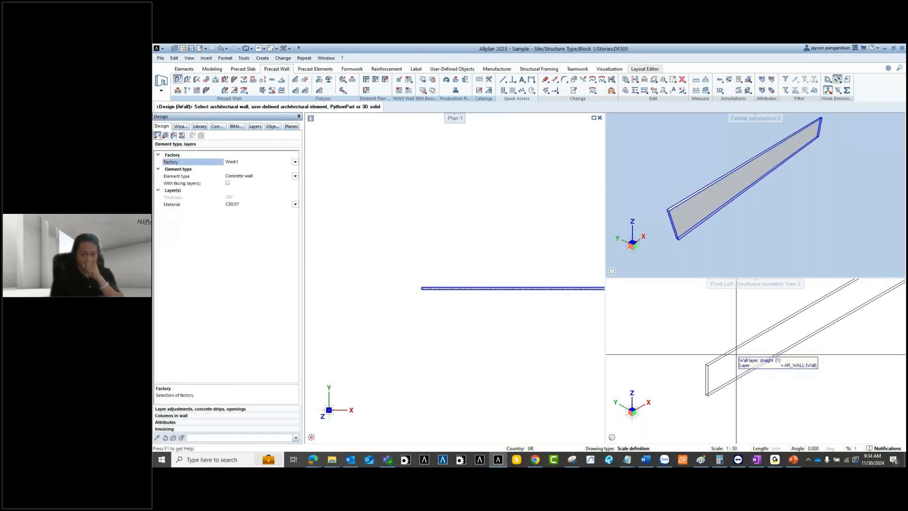
click(558, 289)
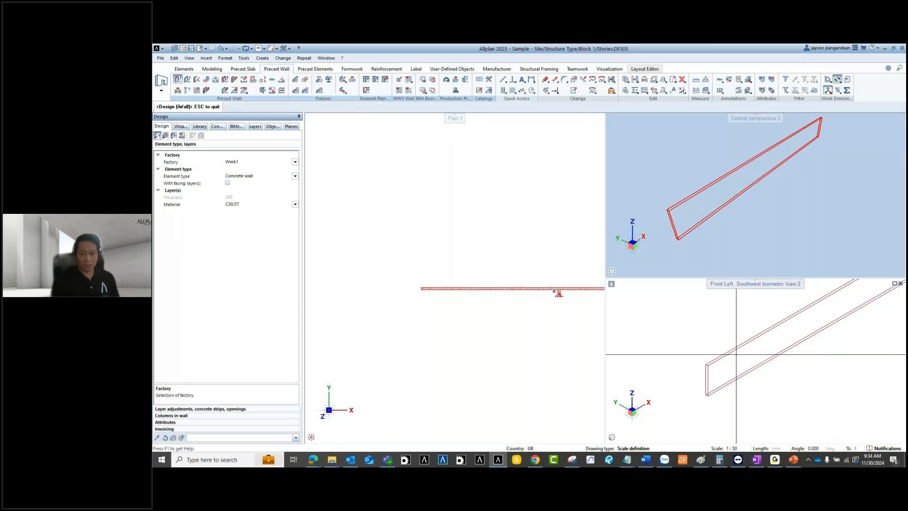
scroll(558, 290, up, 2)
middle_drag(558, 287, 520, 278)
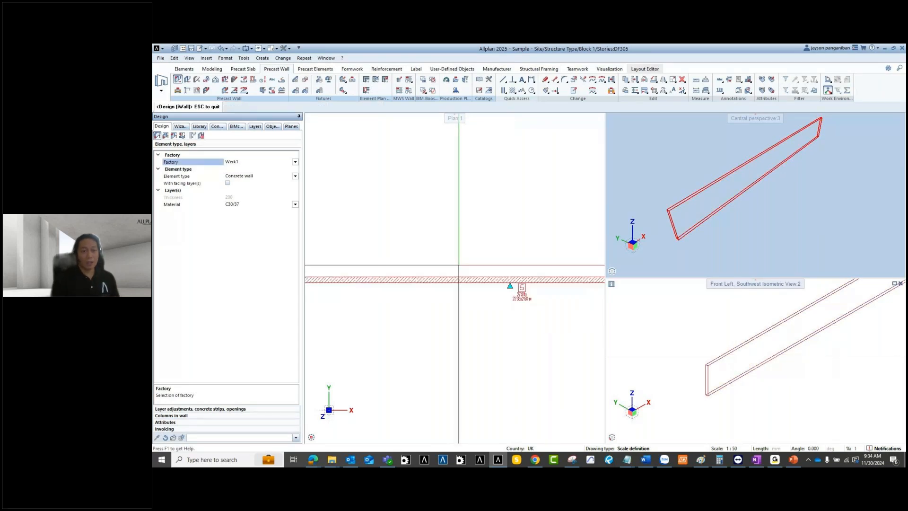
Step: Run Divisions on the precast wall to split it into separate elements
click(177, 137)
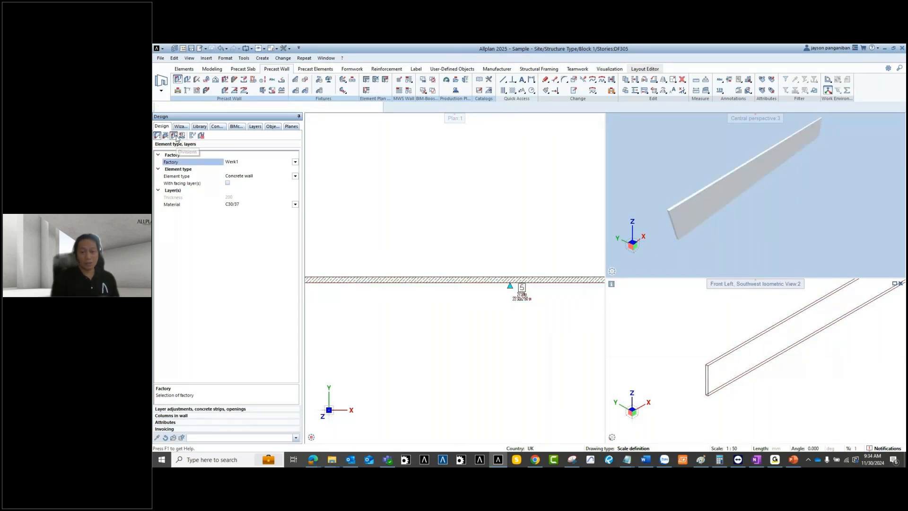
click(492, 283)
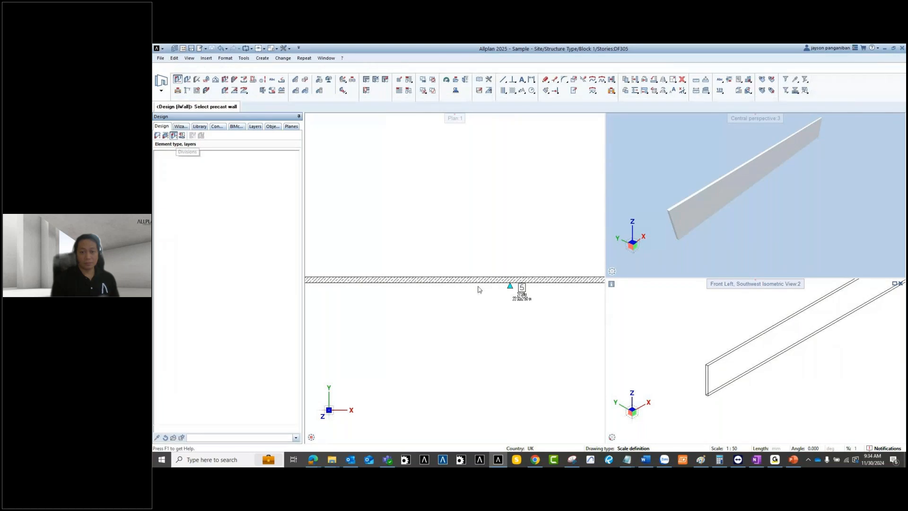
click(477, 280)
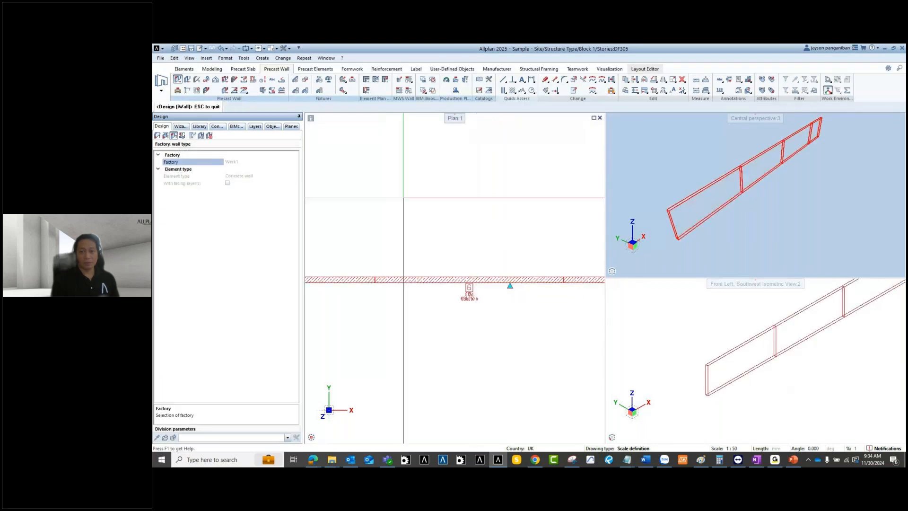
scroll(404, 197, down, 5)
middle_drag(444, 210, 448, 233)
scroll(515, 219, up, 4)
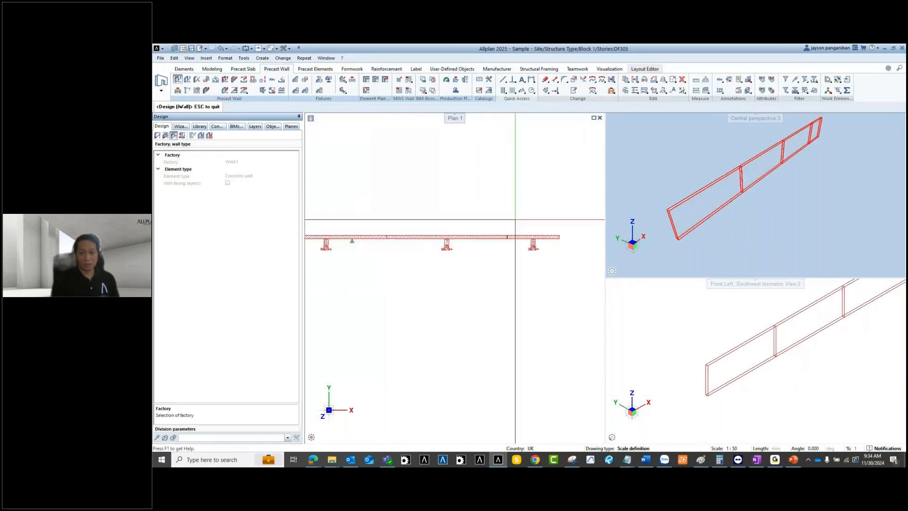
scroll(534, 230, up, 3)
scroll(543, 262, up, 3)
scroll(535, 287, down, 4)
scroll(533, 268, down, 2)
scroll(412, 286, up, 5)
scroll(428, 282, down, 5)
Step: Pan across the divided wall elements to inspect the joints, then end the tool
middle_drag(429, 260, 603, 230)
scroll(474, 223, up, 3)
scroll(475, 222, down, 4)
middle_drag(424, 238, 540, 246)
scroll(454, 256, up, 7)
scroll(454, 257, down, 6)
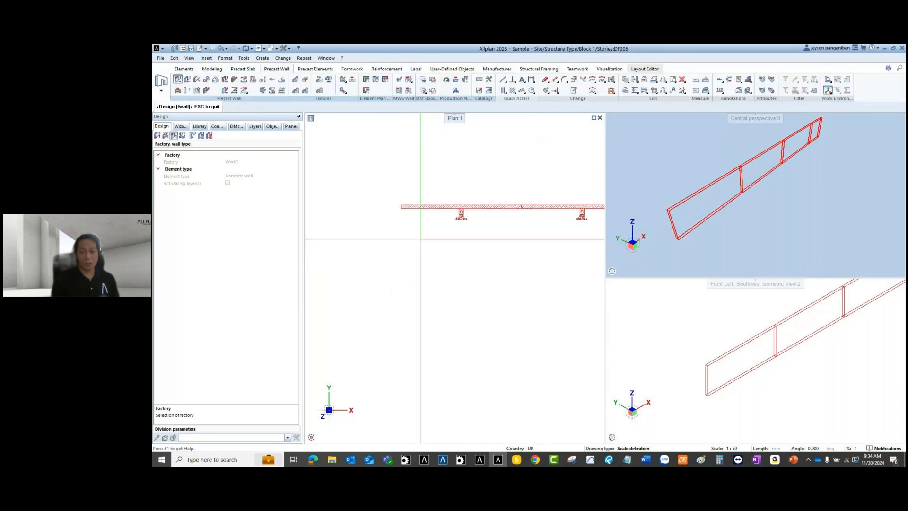
scroll(552, 205, up, 3)
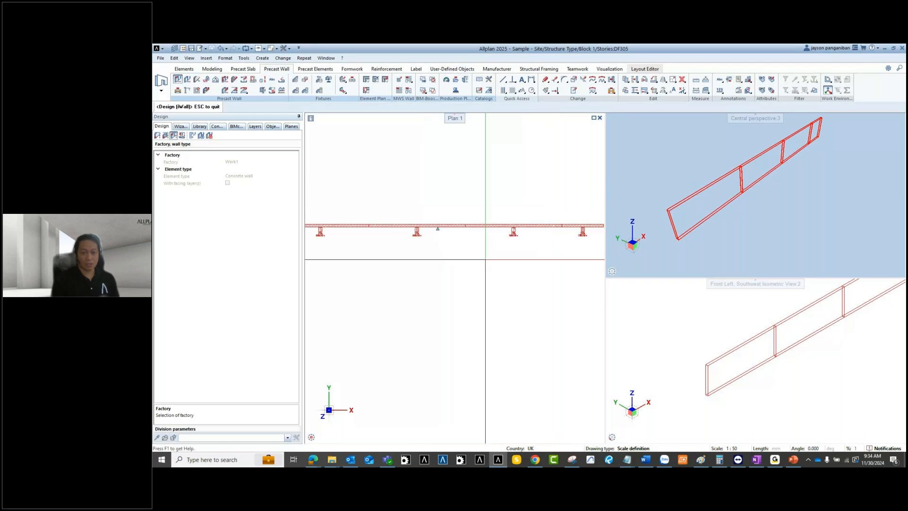
middle_drag(475, 259, 434, 290)
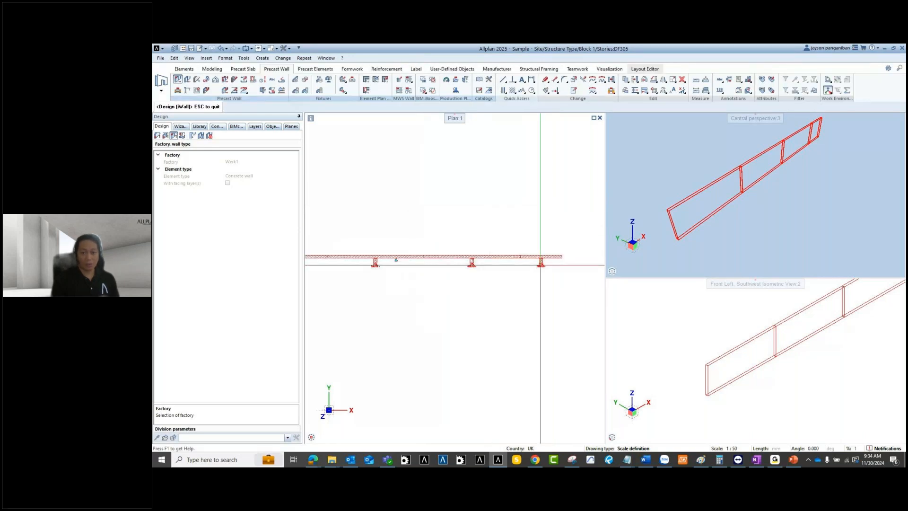
scroll(540, 265, up, 3)
scroll(512, 242, down, 4)
mouse_move(420, 247)
middle_down()
mouse_move(432, 260)
mouse_move(435, 252)
middle_up()
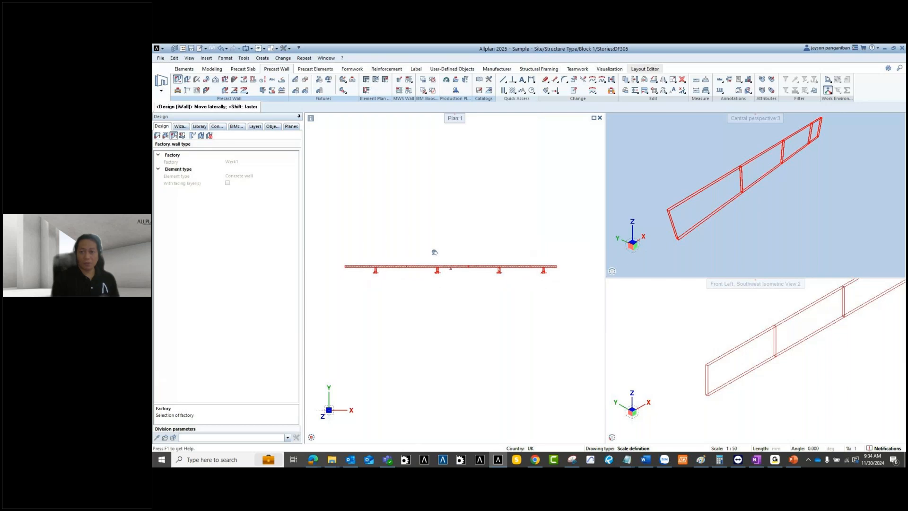
key(Escape)
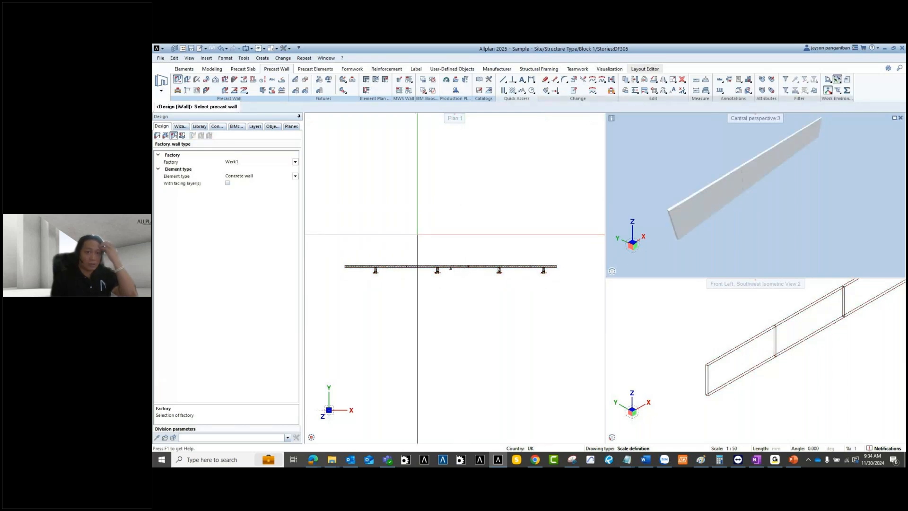
Step: Validate the divided walls via List Generator, noting missing lifting bolts for Walls 5 and 6
click(466, 81)
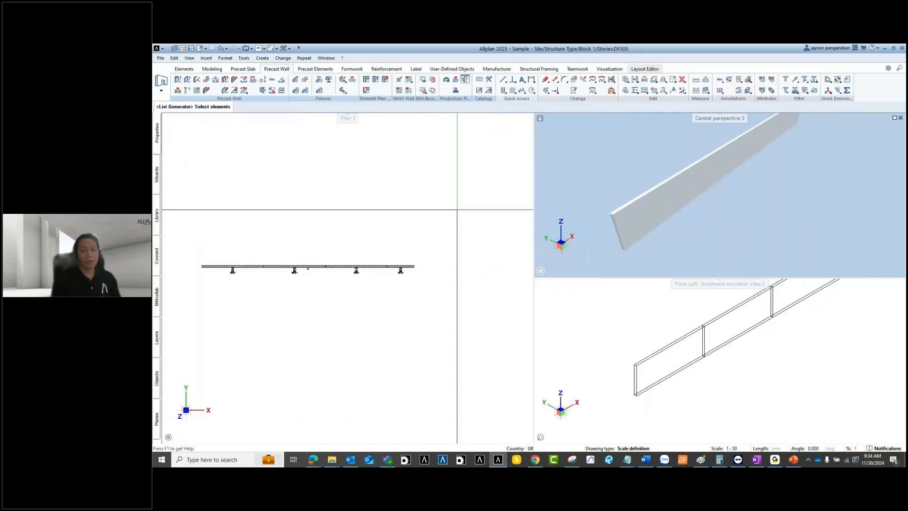
scroll(271, 270, up, 2)
middle_drag(270, 288, 355, 273)
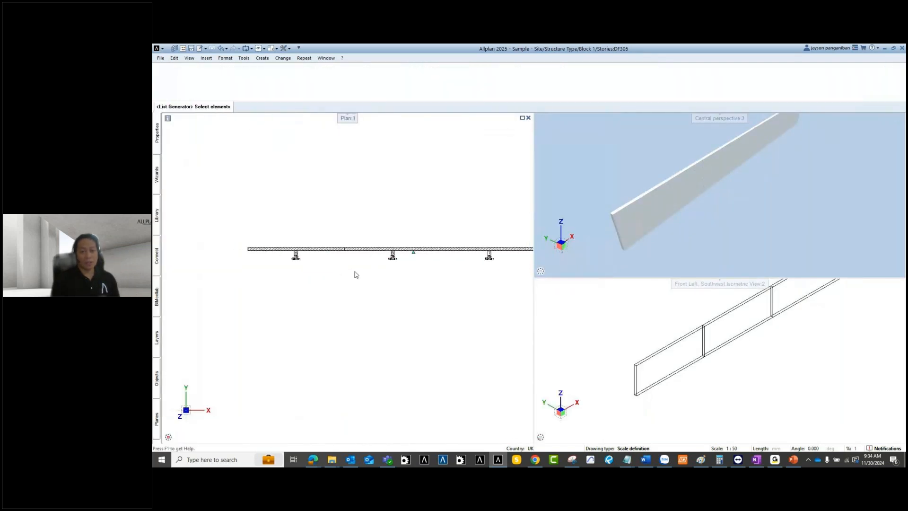
drag(379, 219, 313, 270)
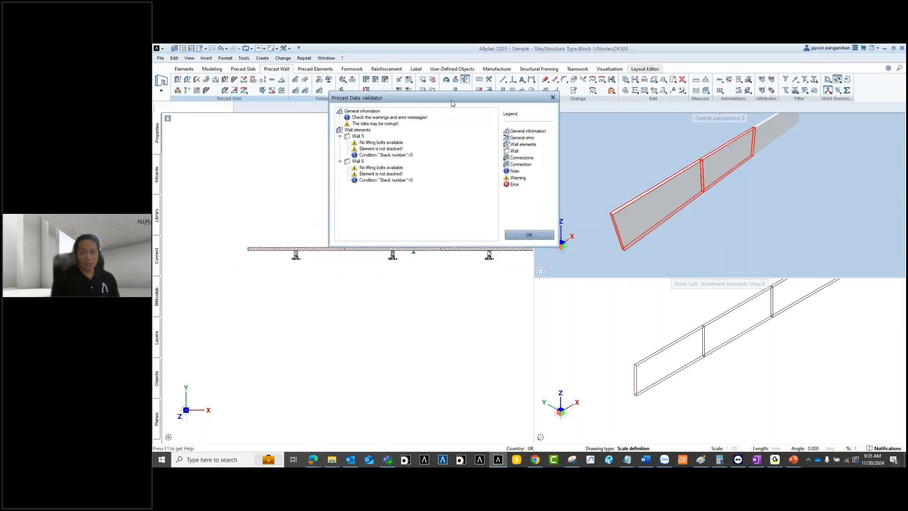
drag(450, 96, 456, 139)
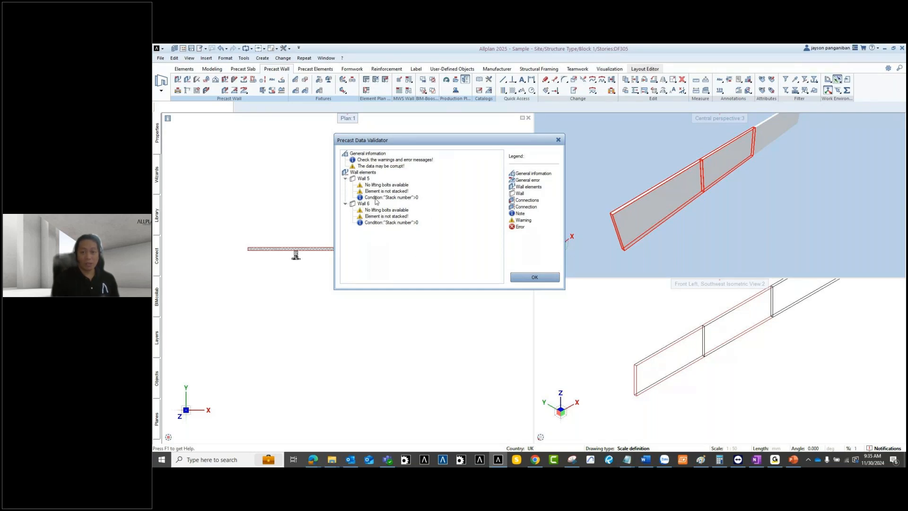
click(532, 277)
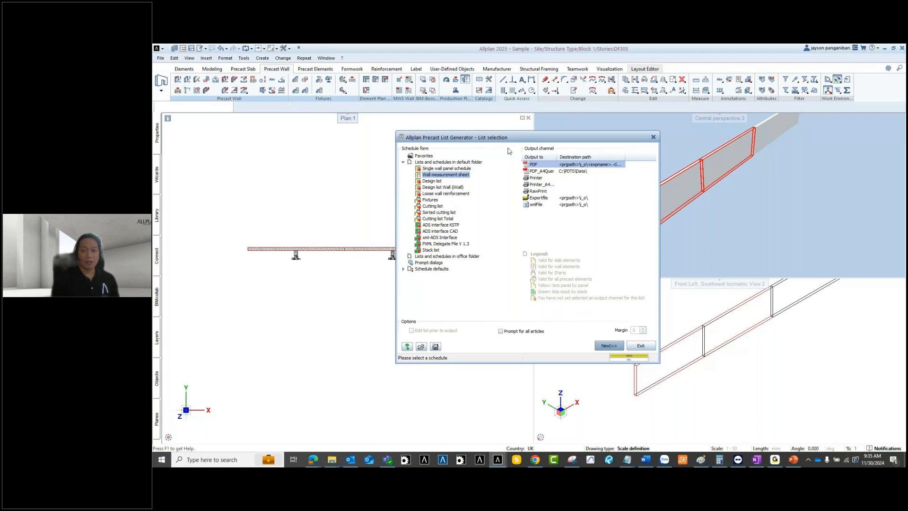
click(641, 348)
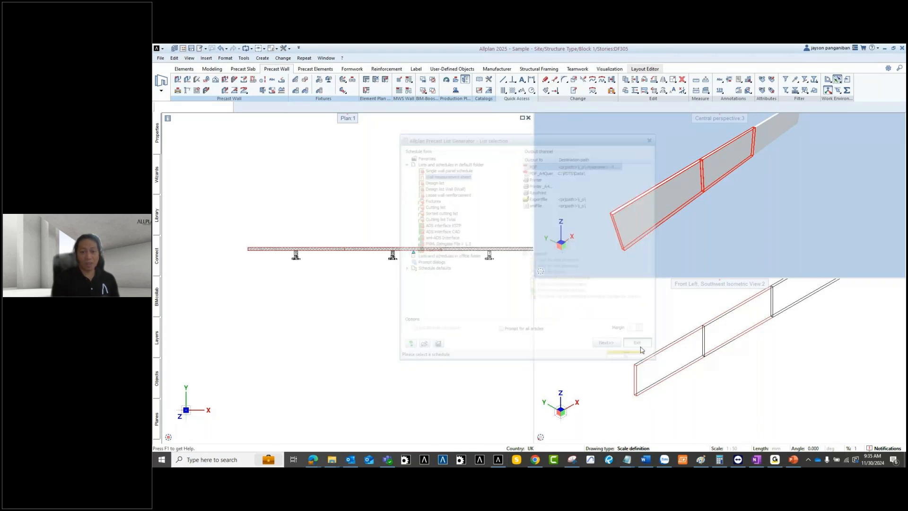
Step: Cancel the NC Generator and open Precast Data Validator Definitions from the Catalog Menu
click(412, 94)
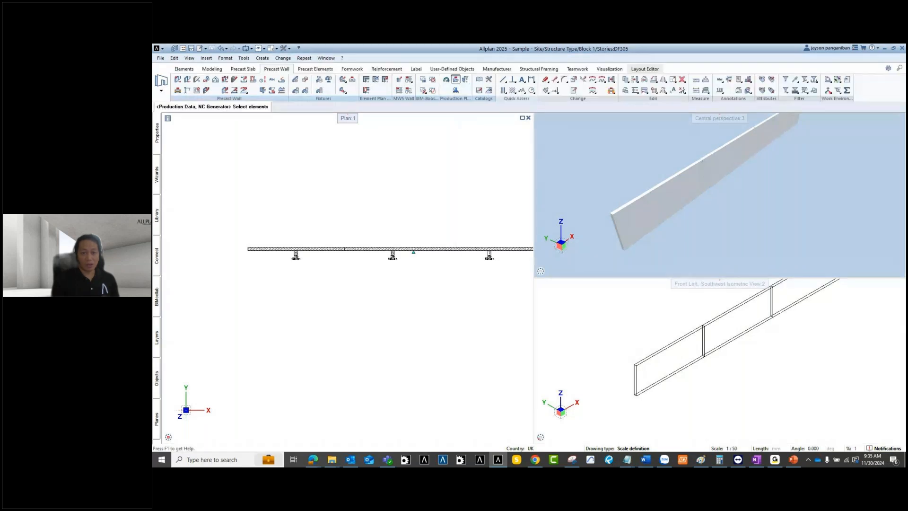
key(Escape)
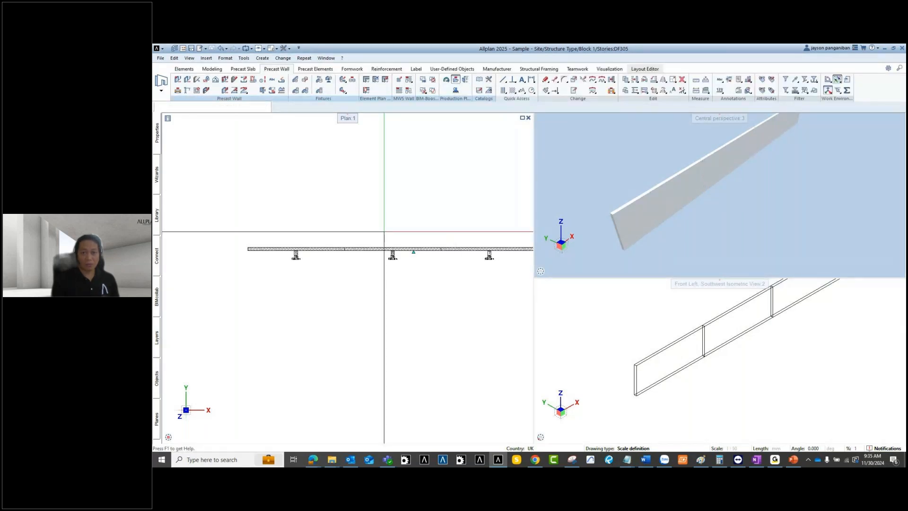
click(480, 79)
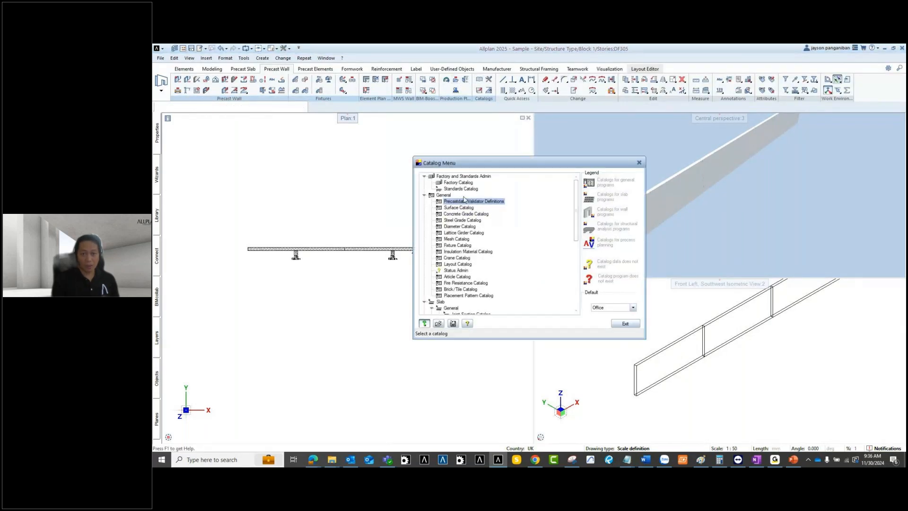
double_click(463, 200)
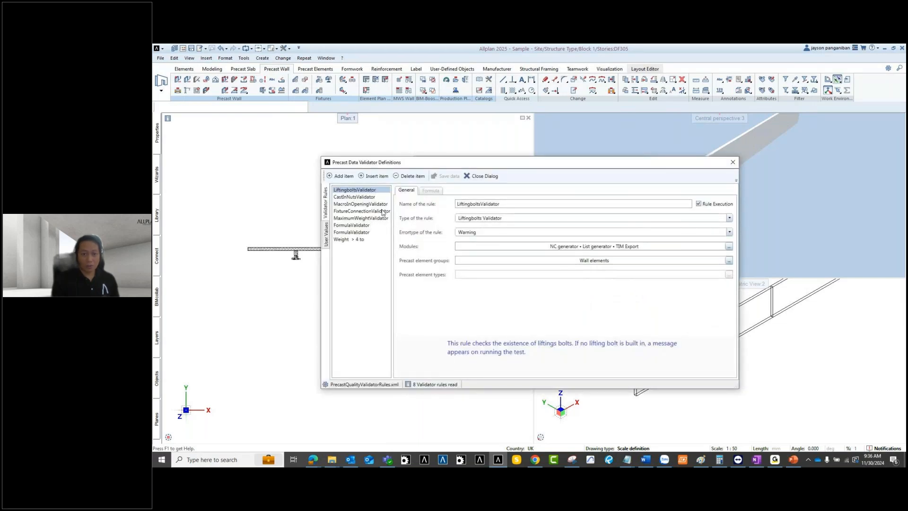
Step: Inspect the FixtureConnectionValidator rule, close the catalogs, and restart the NC Generator
click(359, 211)
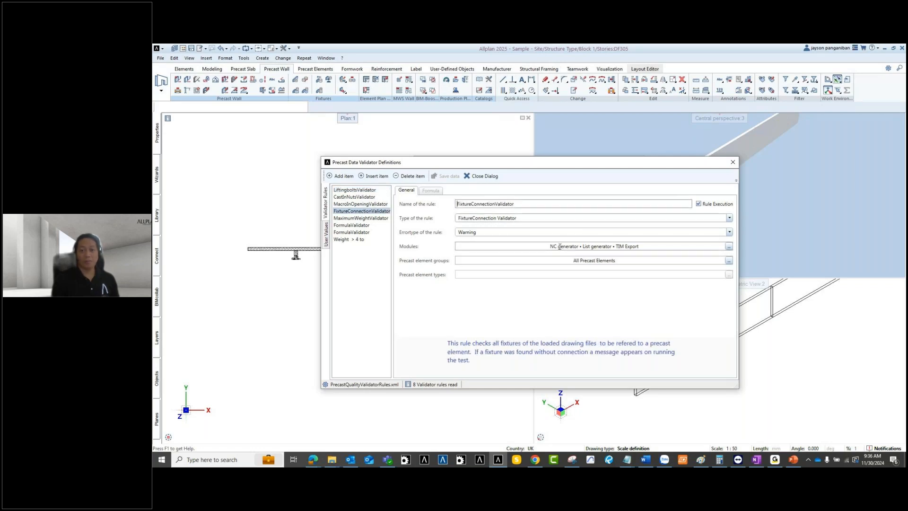
click(733, 162)
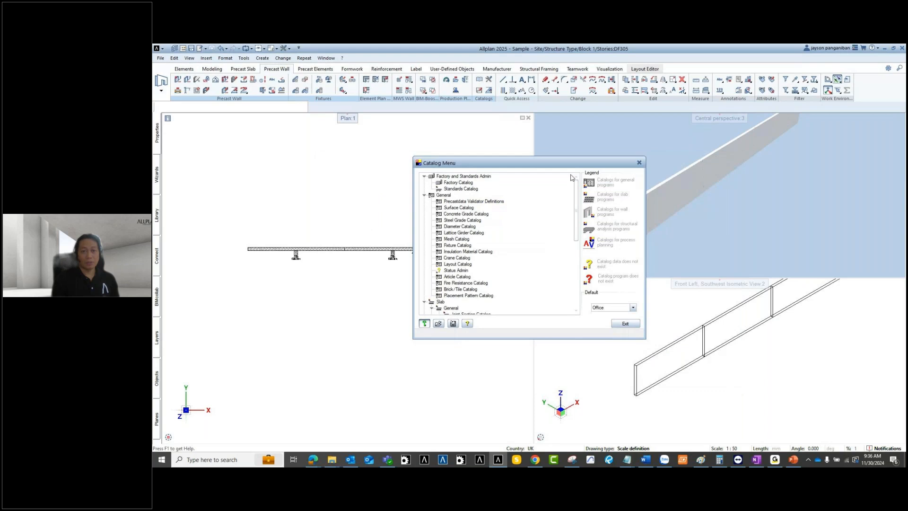
click(639, 162)
click(455, 80)
Step: Load Concrete Wall Pos. 5 to 8 into the NC Generator, accepting validator warnings
scroll(323, 227, down, 3)
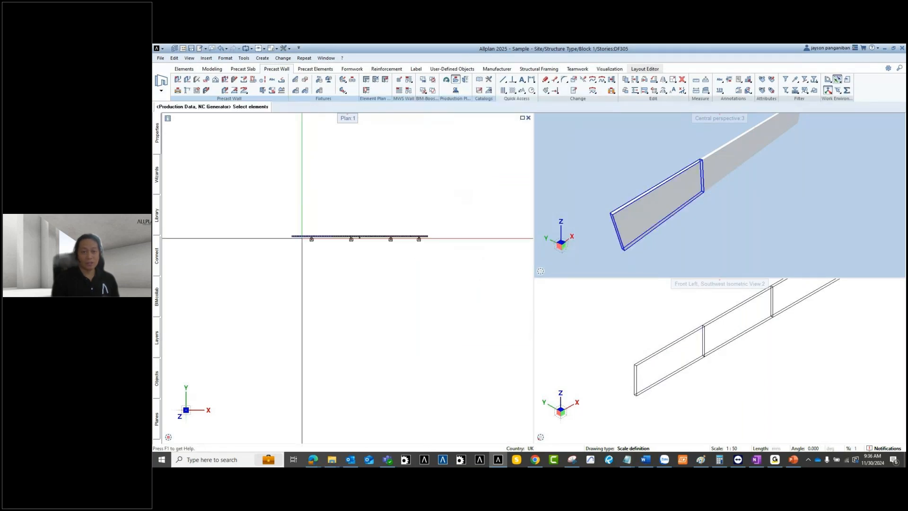
drag(267, 211, 460, 259)
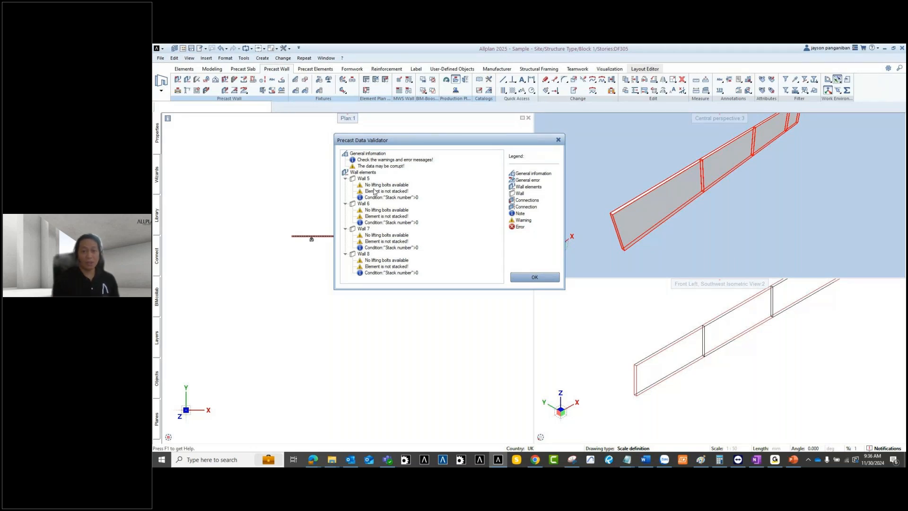
click(534, 279)
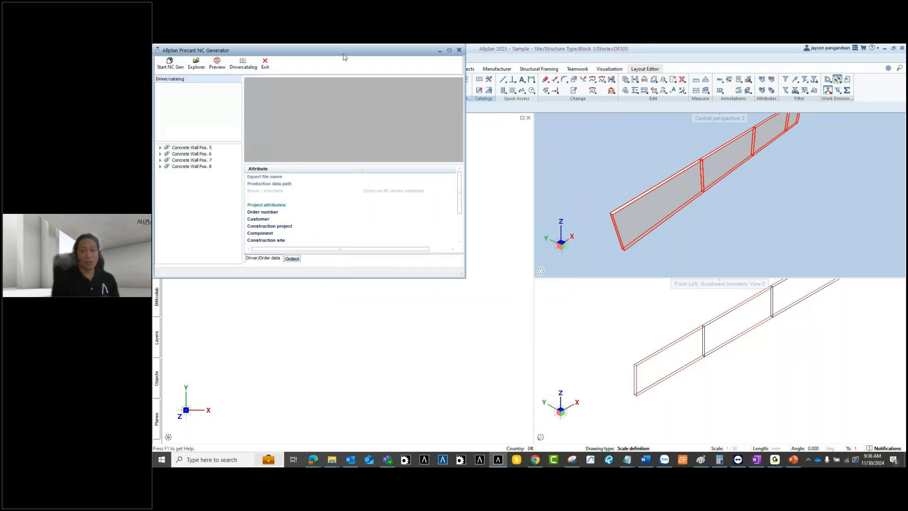
drag(342, 50, 498, 110)
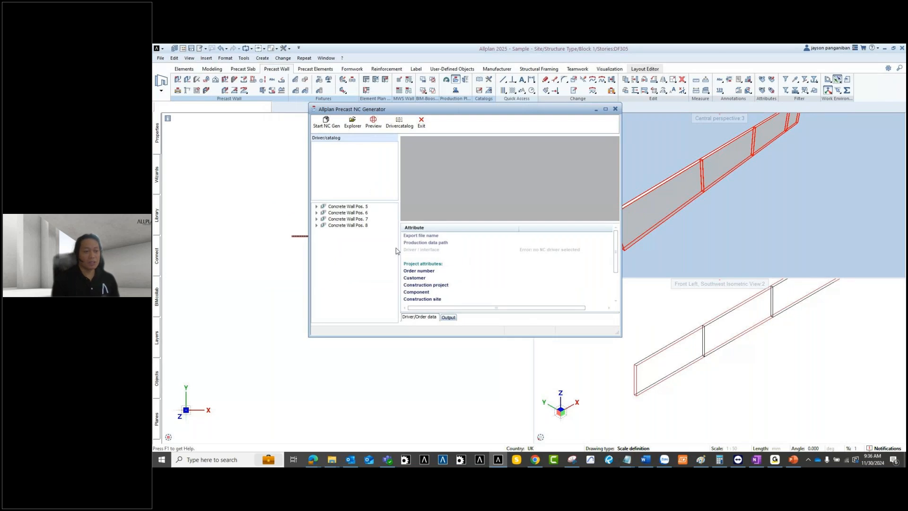
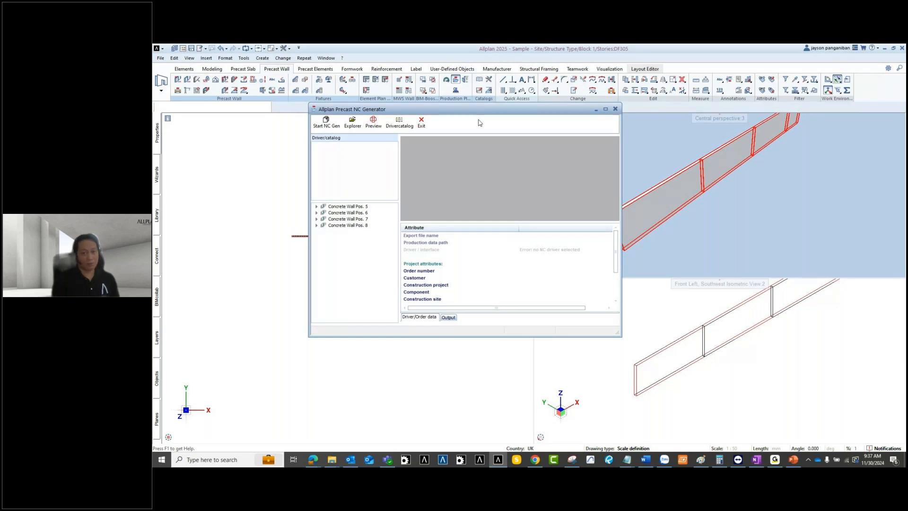
Step: Close the Precast NC Generator, pan the plan to the wall, and open the Catalogs menu
click(616, 109)
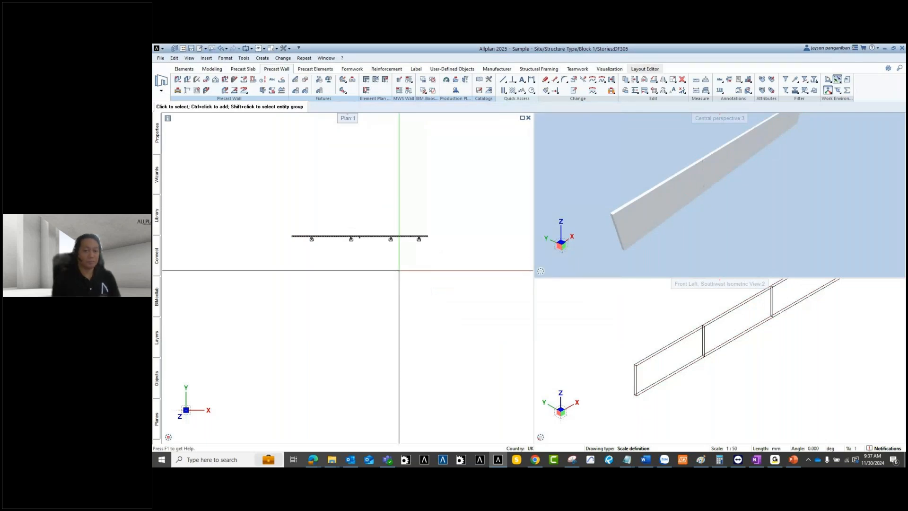
scroll(359, 265, up, 2)
middle_drag(320, 268, 406, 314)
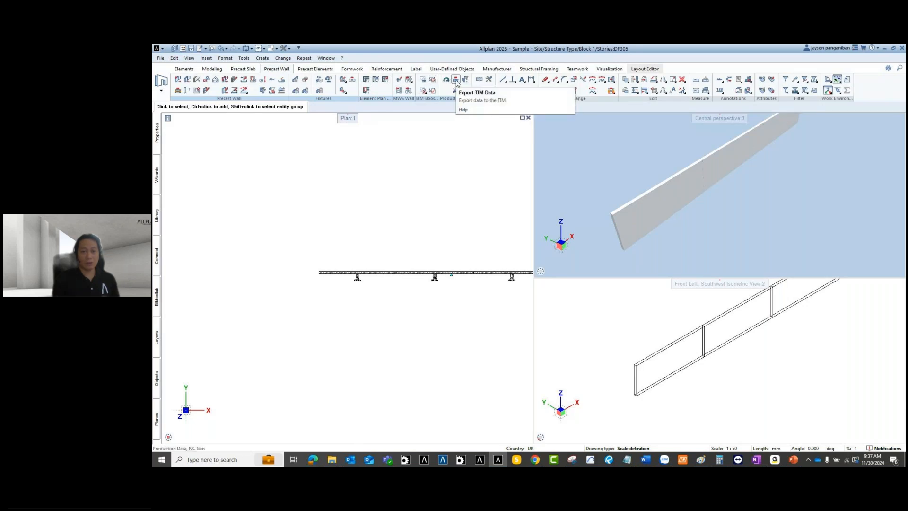
click(480, 80)
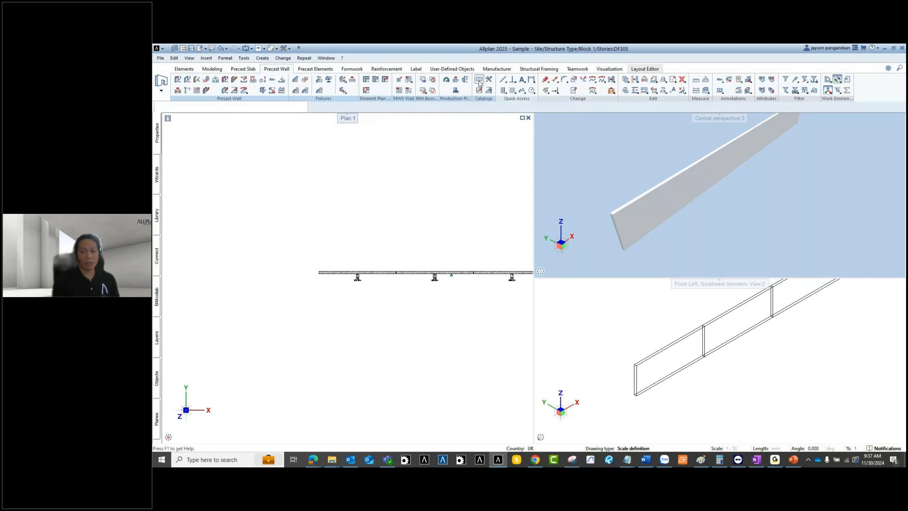
Step: Switch off Rule Execution for FixtureConnectionValidator, save the rules, and exit the catalogs
double_click(467, 203)
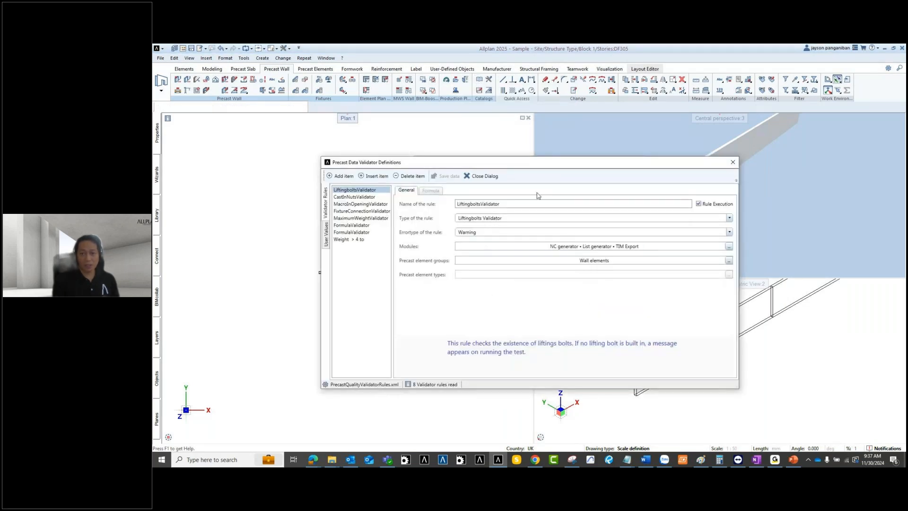
click(357, 205)
click(356, 218)
click(356, 211)
click(700, 204)
click(699, 204)
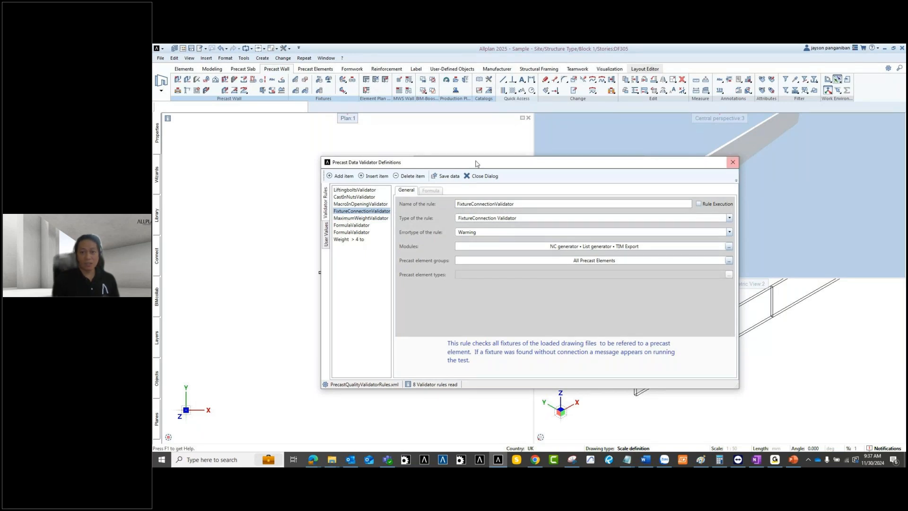
click(481, 176)
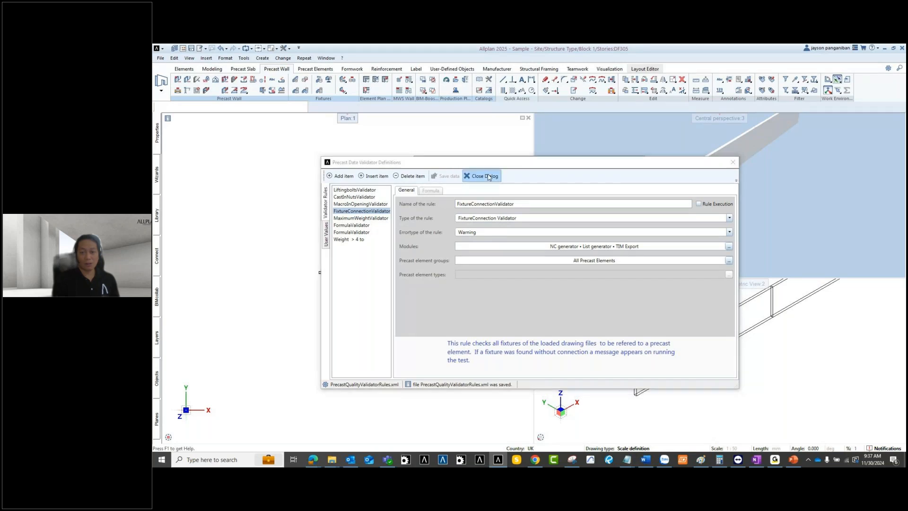
click(625, 323)
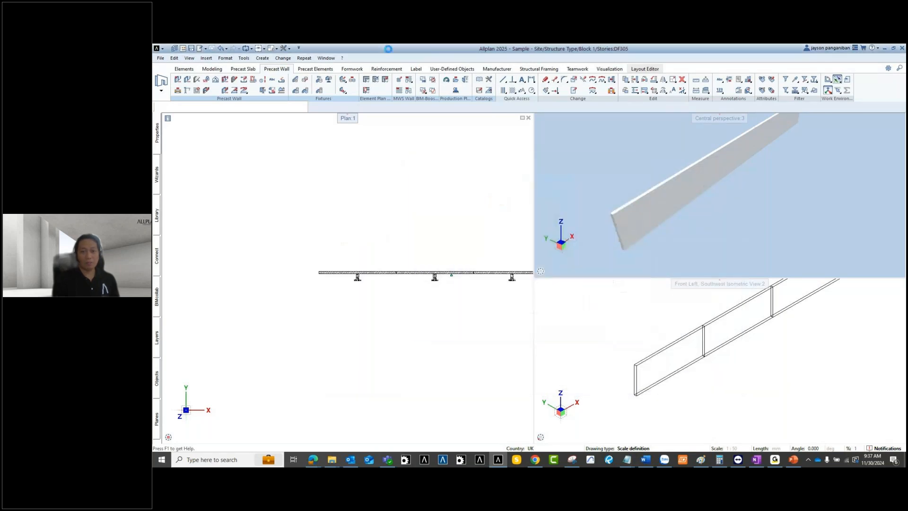
Step: Run the NC Generator on walls 5 and 6, accepting the 'Element is not stacked' warnings
click(455, 80)
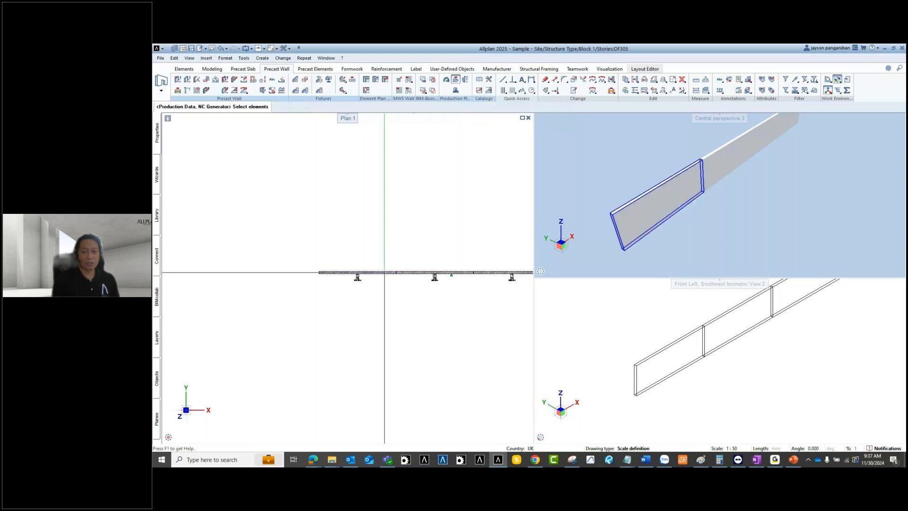
drag(425, 303, 239, 209)
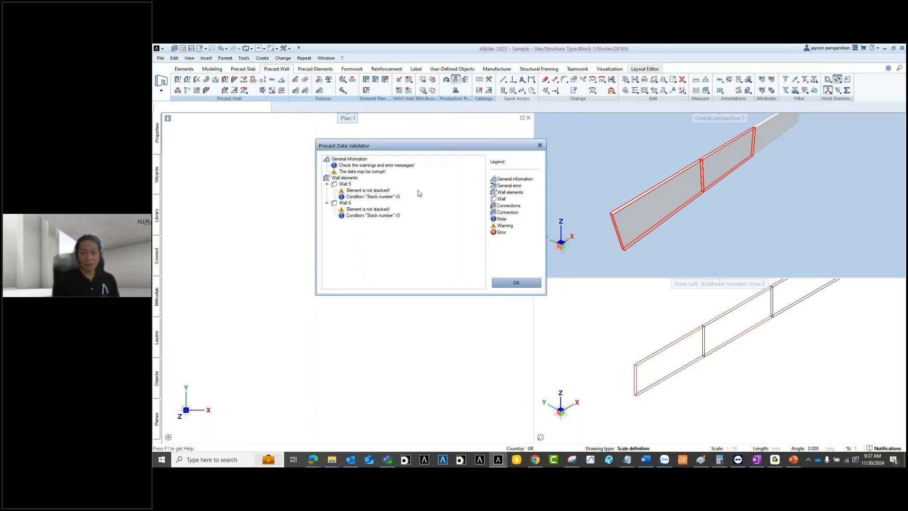
click(516, 283)
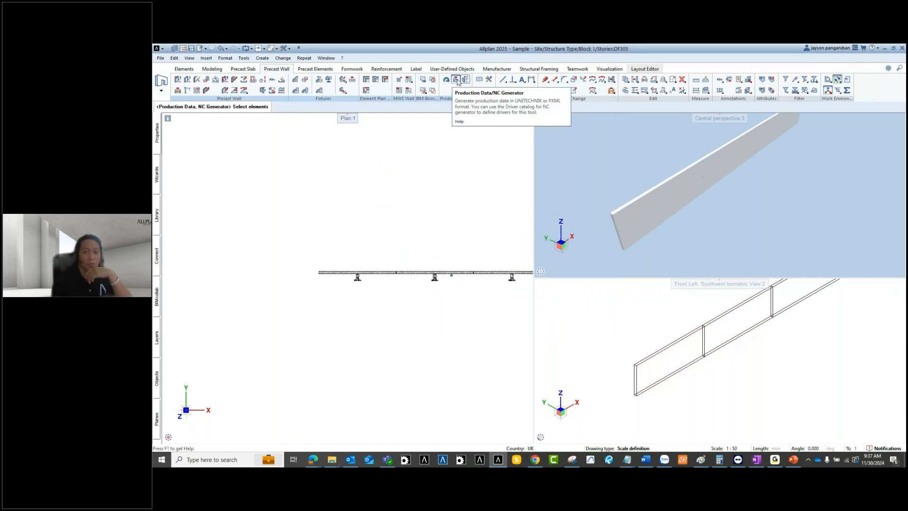
click(479, 80)
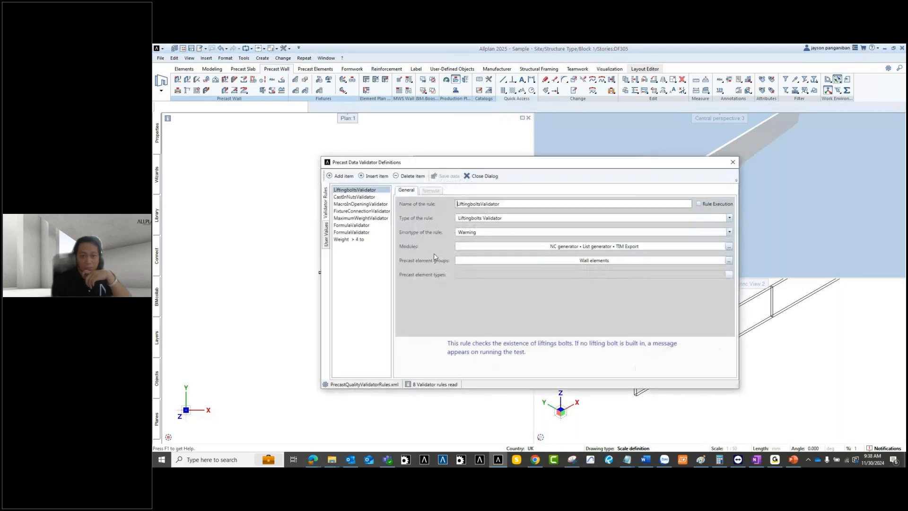
Step: Turn off Rule Execution for the all-elements FormulaValidator, save the rules, and exit the catalogs
click(346, 225)
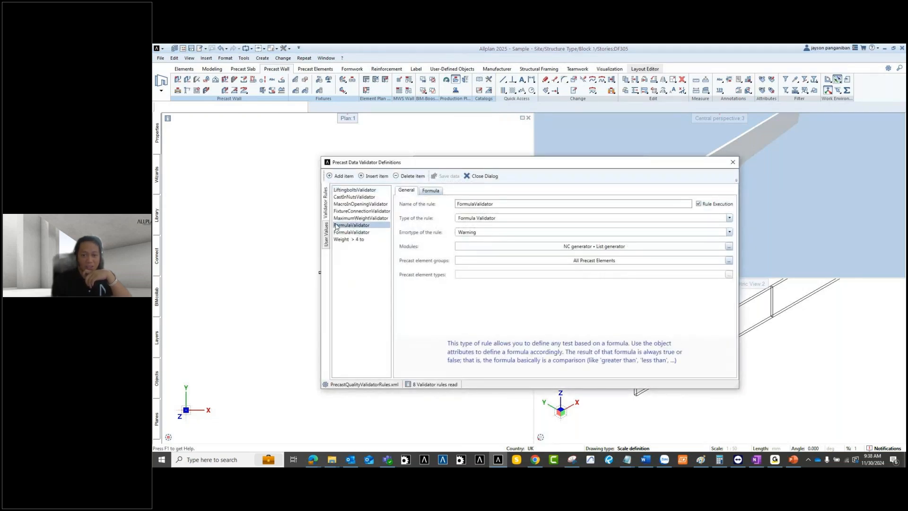
click(699, 204)
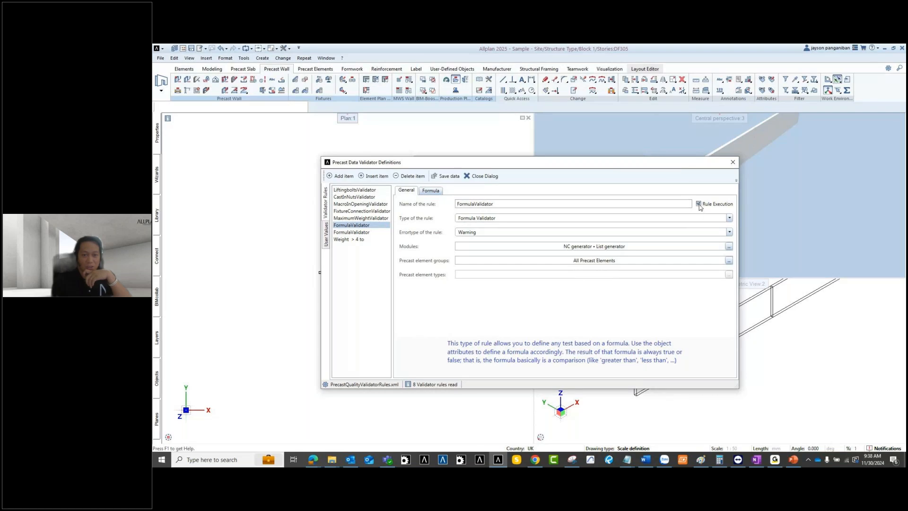
click(352, 218)
click(353, 211)
click(352, 197)
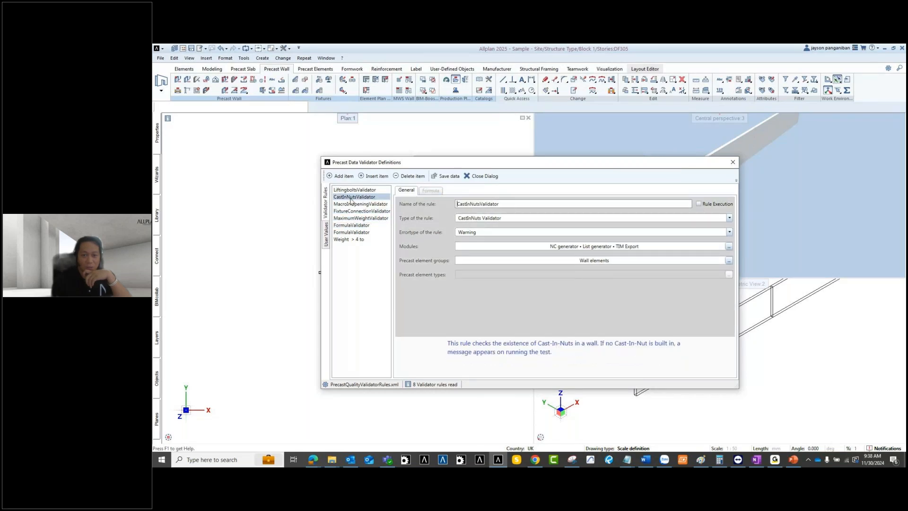
click(355, 190)
click(447, 176)
click(485, 176)
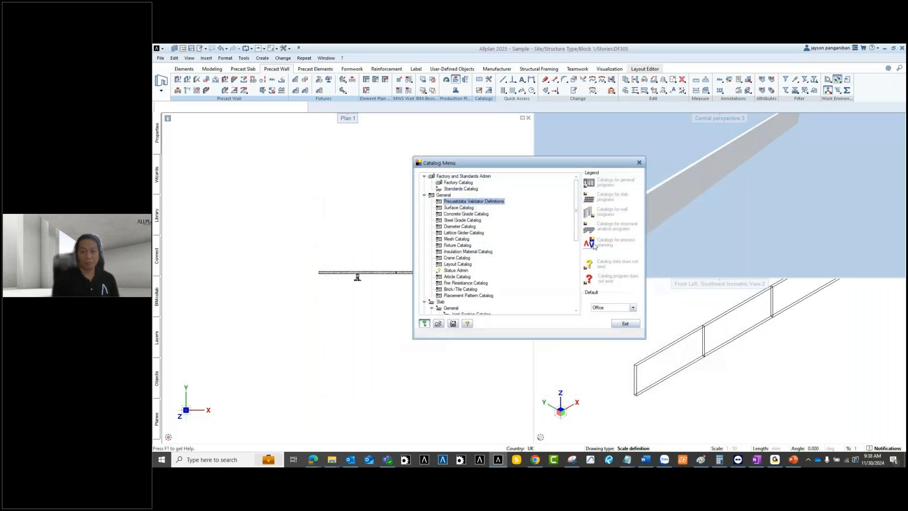
click(626, 323)
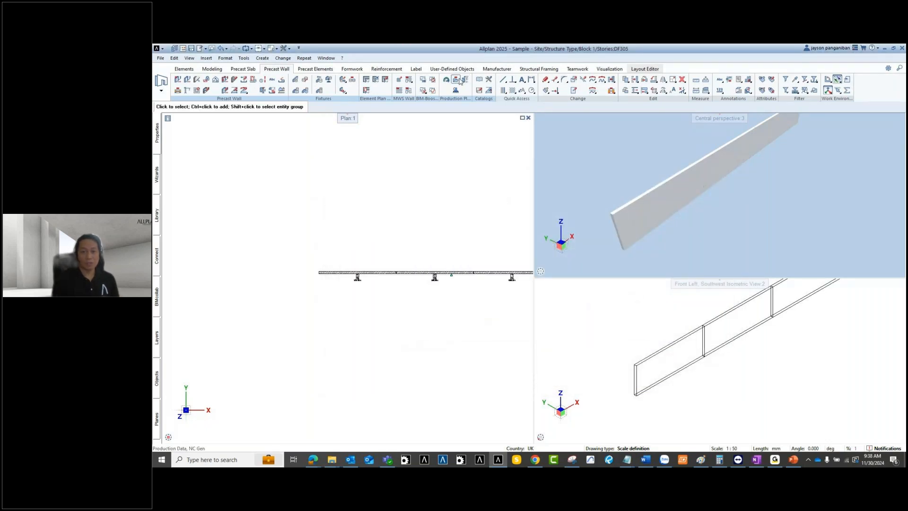
drag(391, 253, 302, 312)
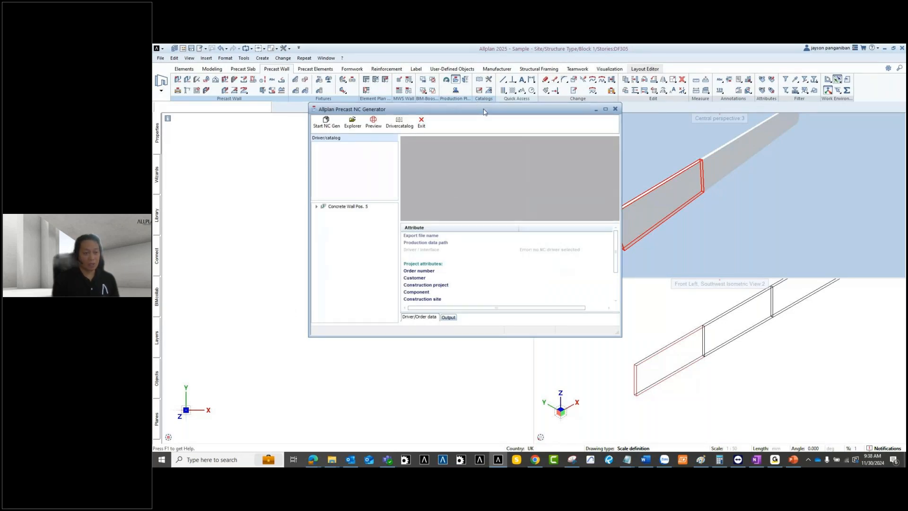
drag(483, 109, 508, 124)
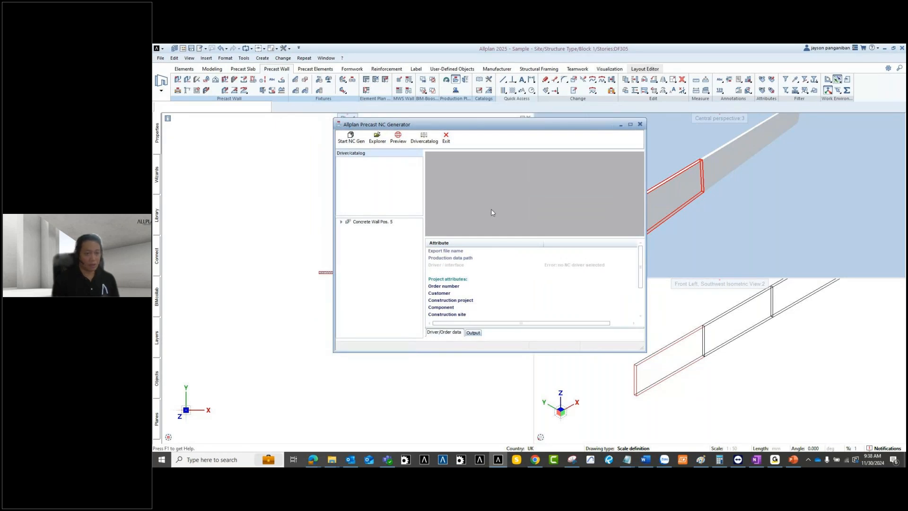
click(640, 124)
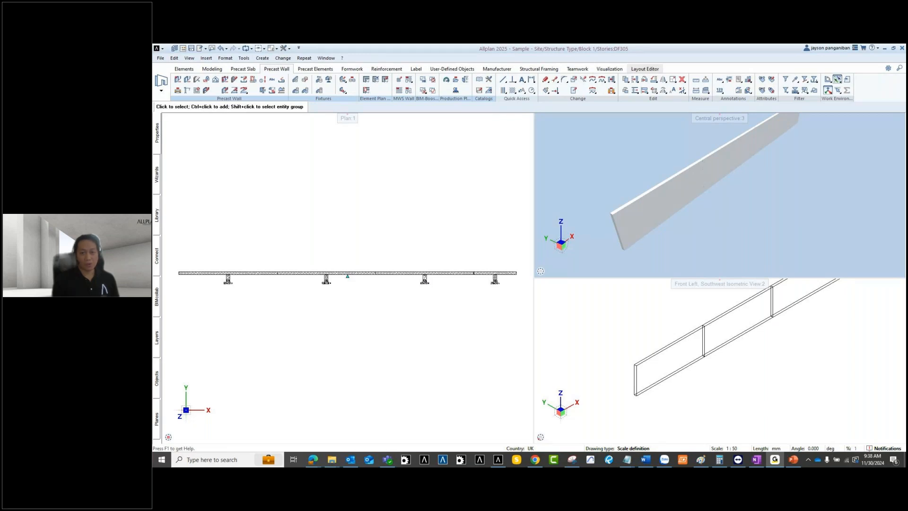
Step: Swap drawing file 305 for the first storey group's files, showing 302 Wall in plan
scroll(417, 203, down, 2)
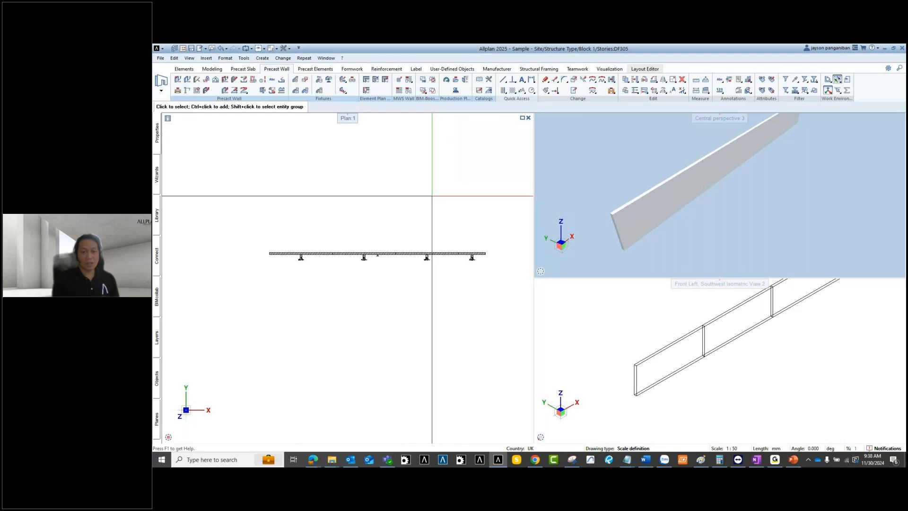
double_click(407, 196)
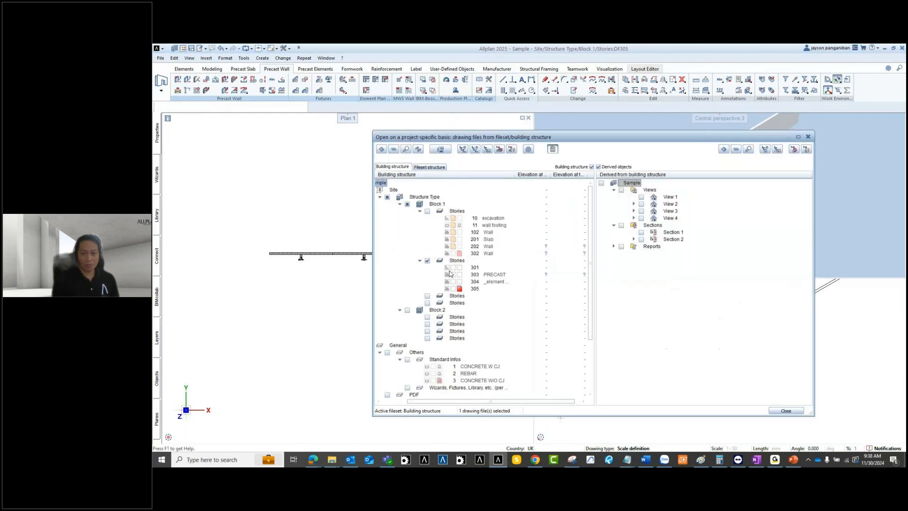
click(458, 289)
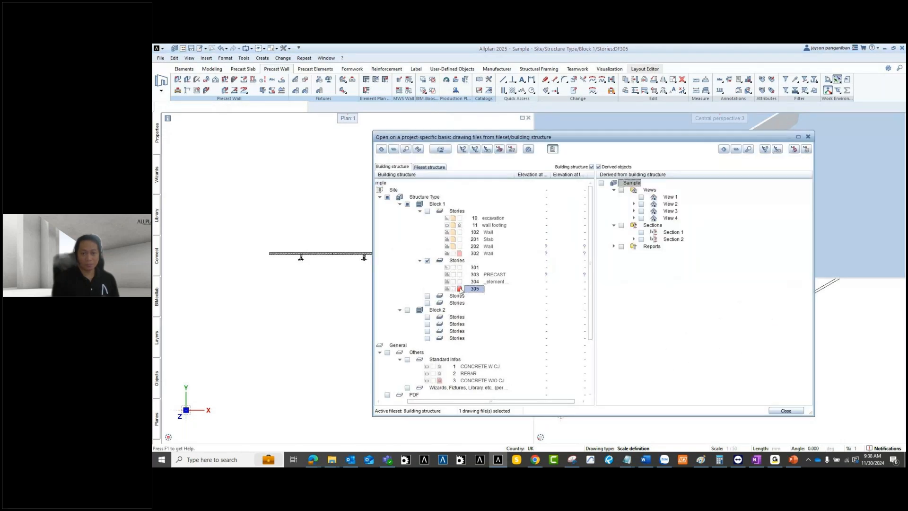
click(439, 212)
click(786, 411)
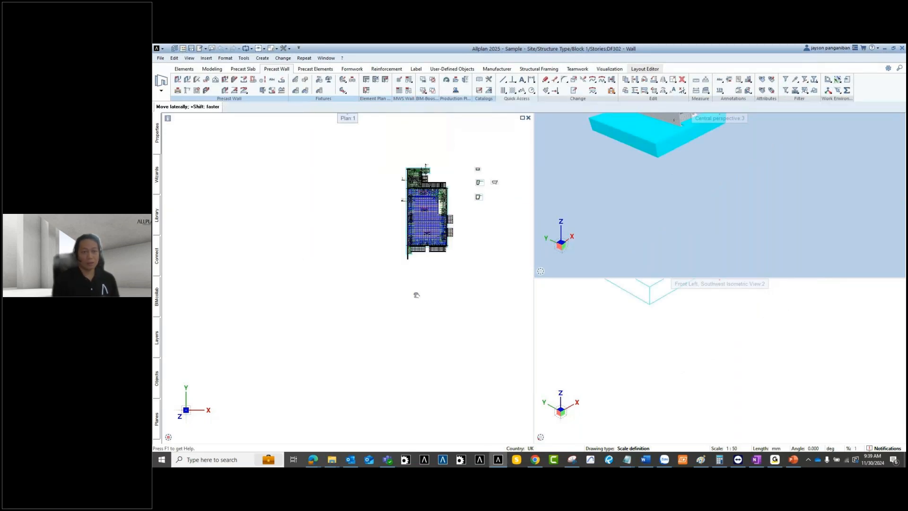
Step: Maximize Central perspective 3, orbit to a front-side view of the house, and launch Veras
scroll(497, 183, up, 3)
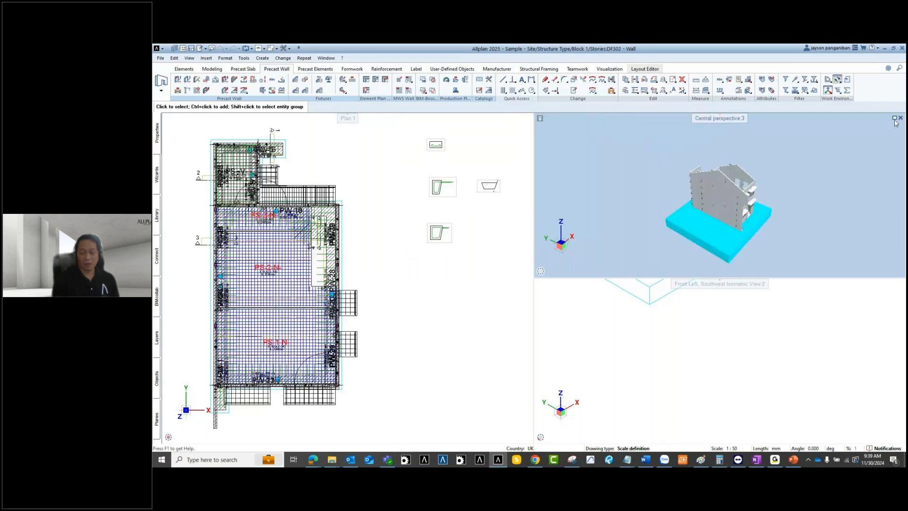
click(894, 118)
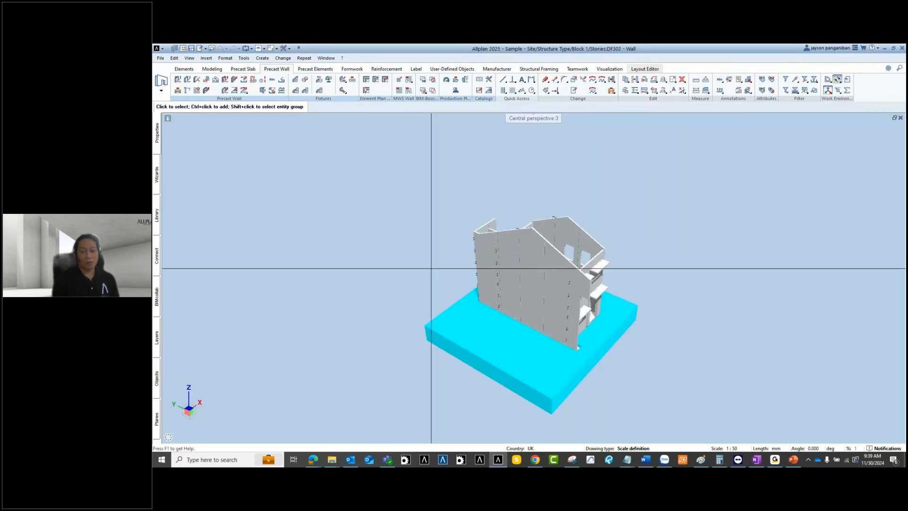
ctrl+drag(431, 268, 598, 346)
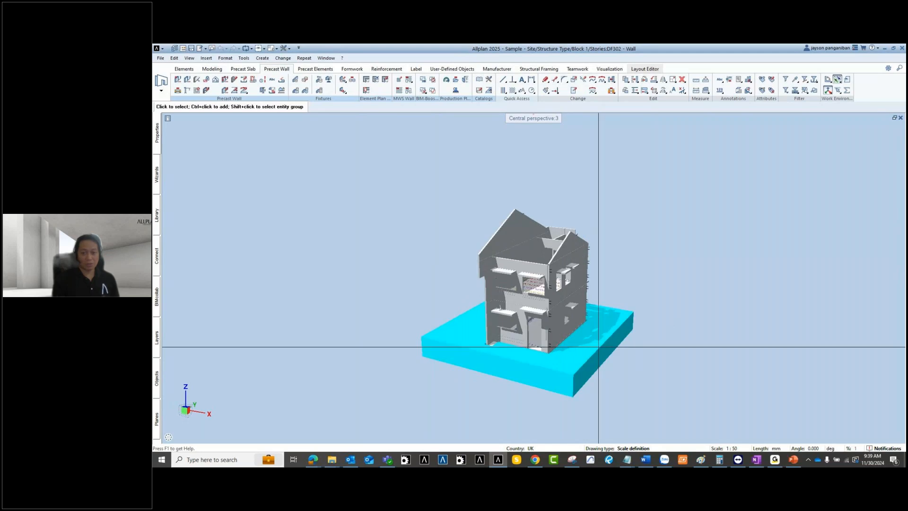
scroll(597, 345, up, 2)
middle_drag(596, 345, 633, 309)
ctrl+drag(633, 309, 469, 261)
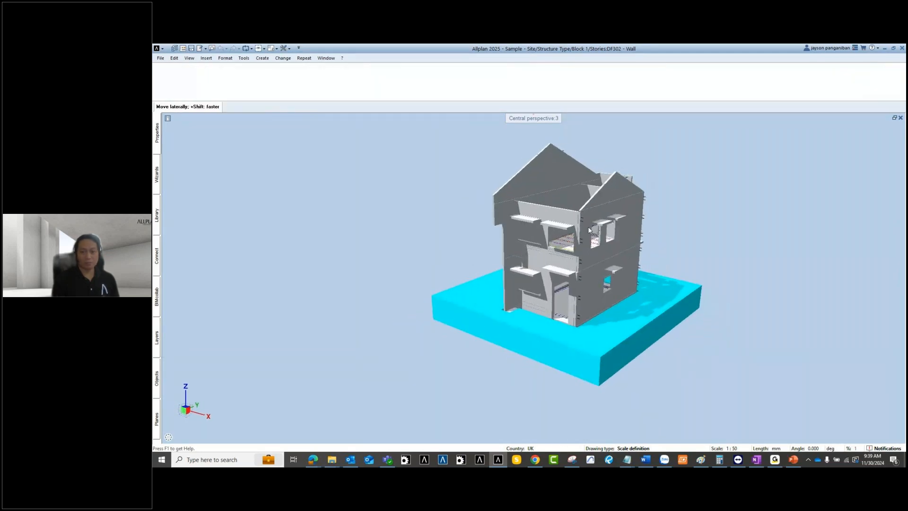
middle_drag(588, 230, 557, 246)
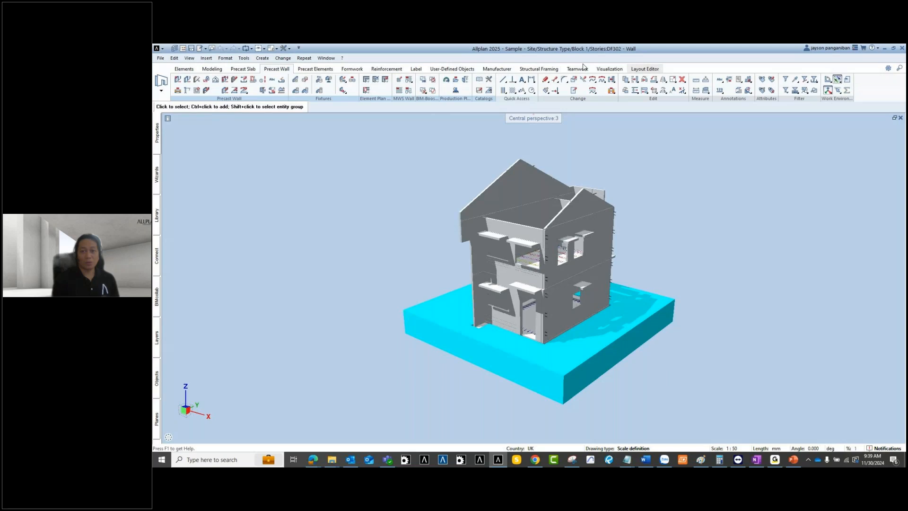
click(609, 69)
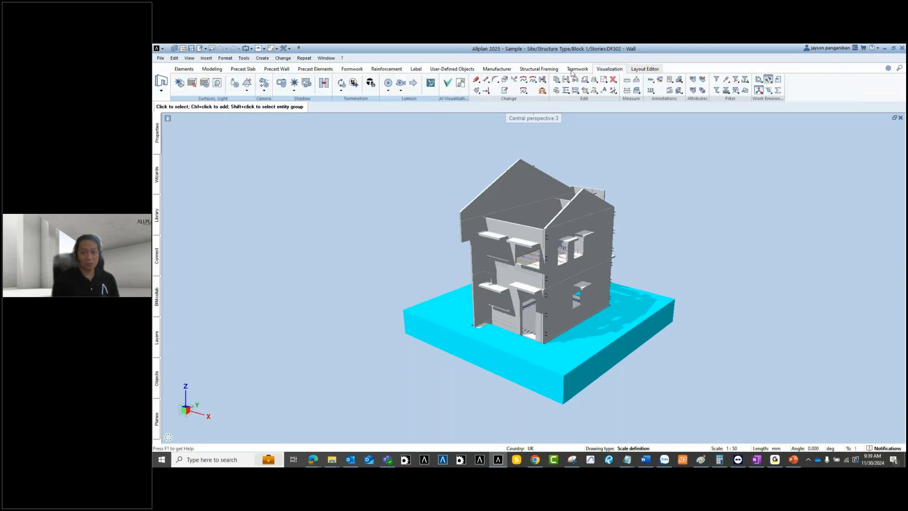
click(448, 84)
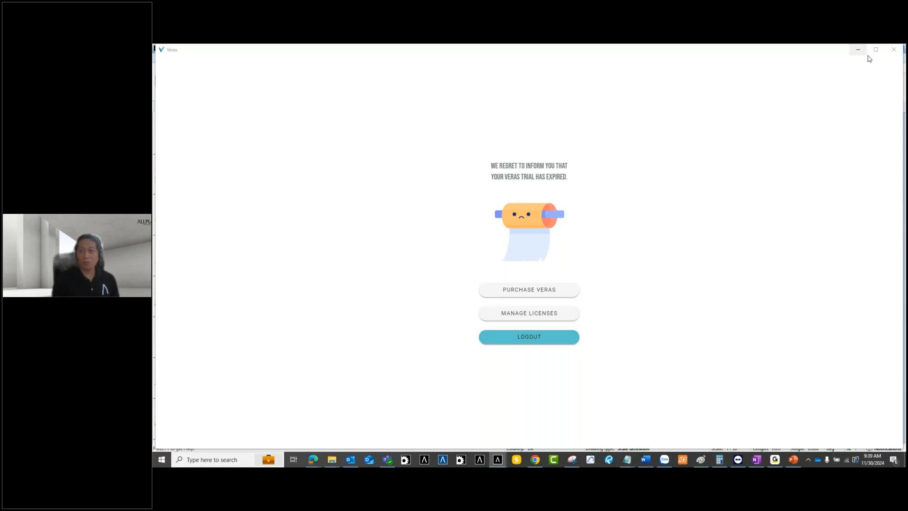
Step: Close the Veras window after its trial-expired notice
click(894, 50)
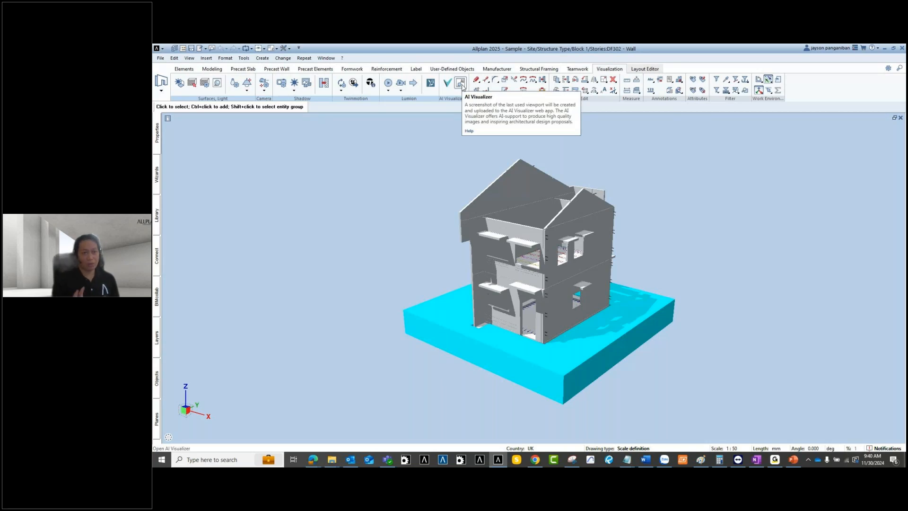
Step: Launch AI Visualizer with the current 3D perspective of the precast house
click(461, 84)
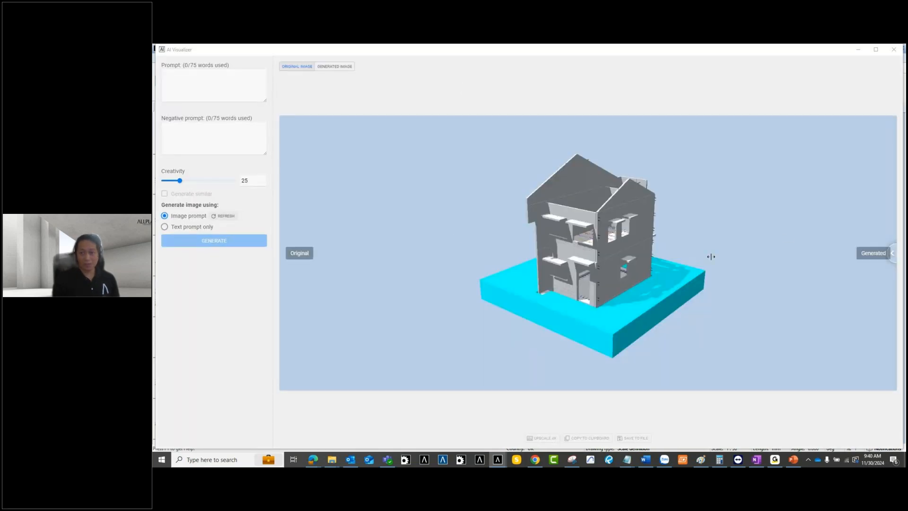
Step: Enter the prompt 'realistic, award winning render, modern precast concrete house'
click(213, 75)
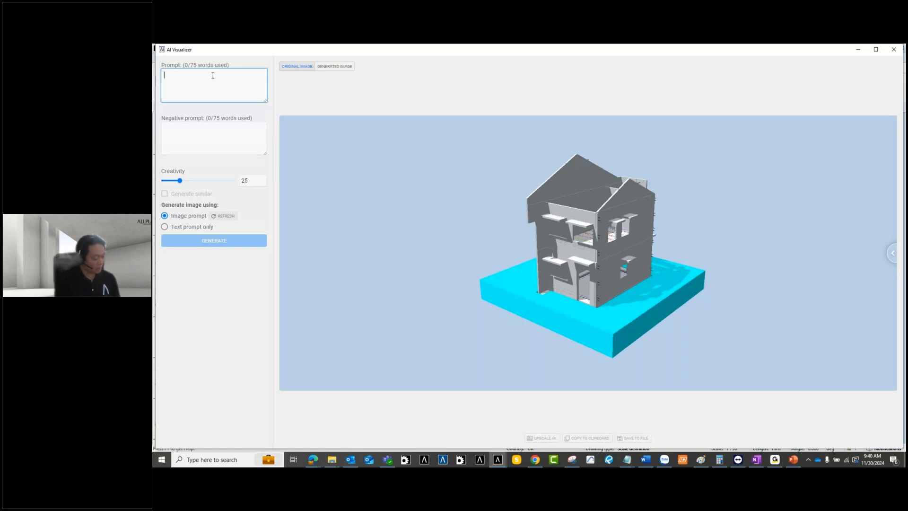
text(rea)
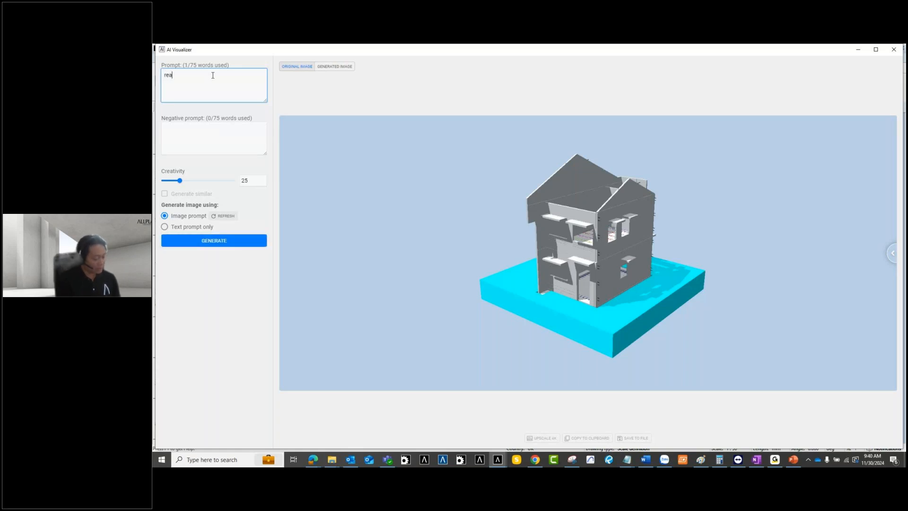
text(listic)
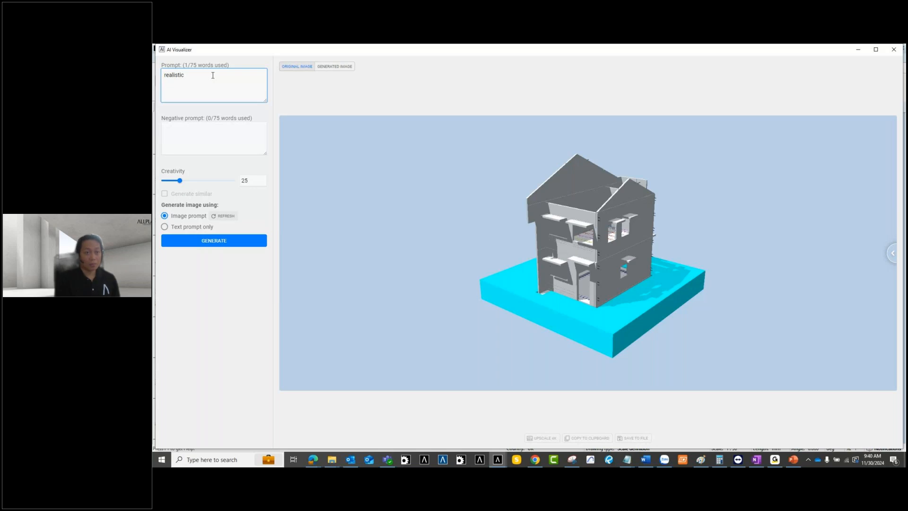
text(, aw)
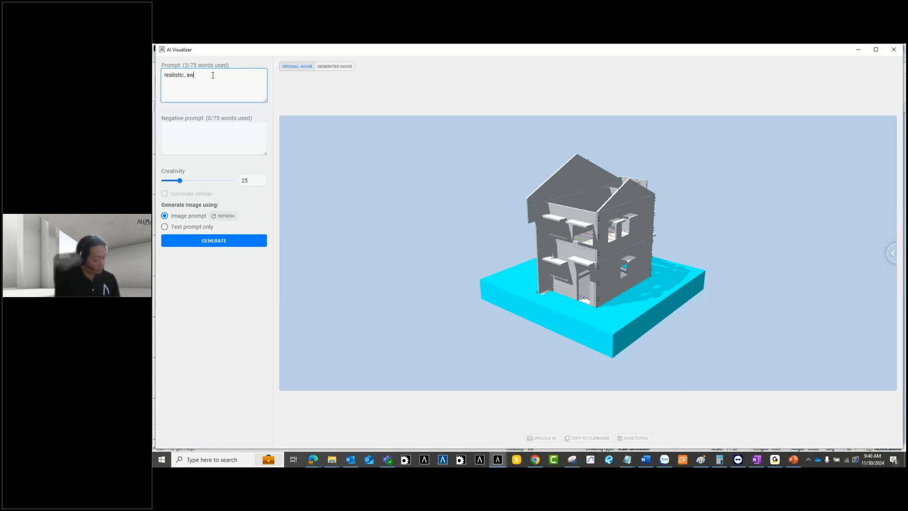
text(ard winning)
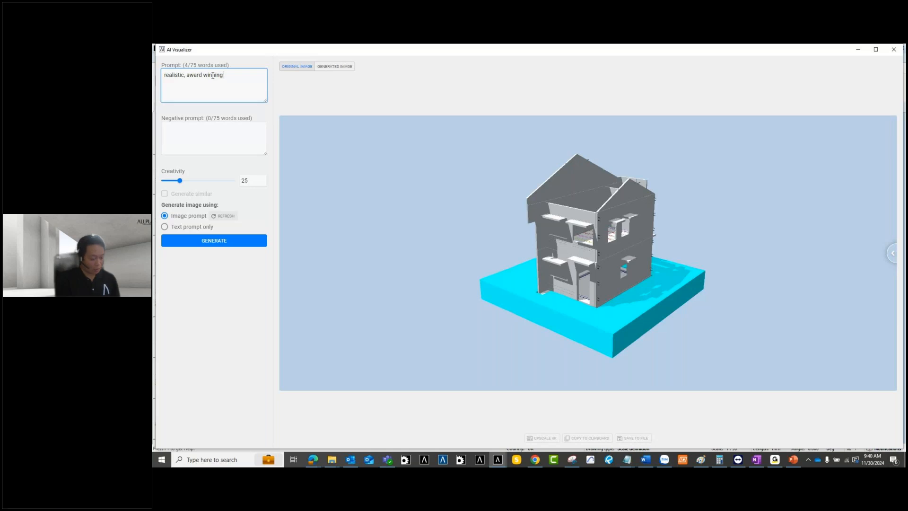
text(render,)
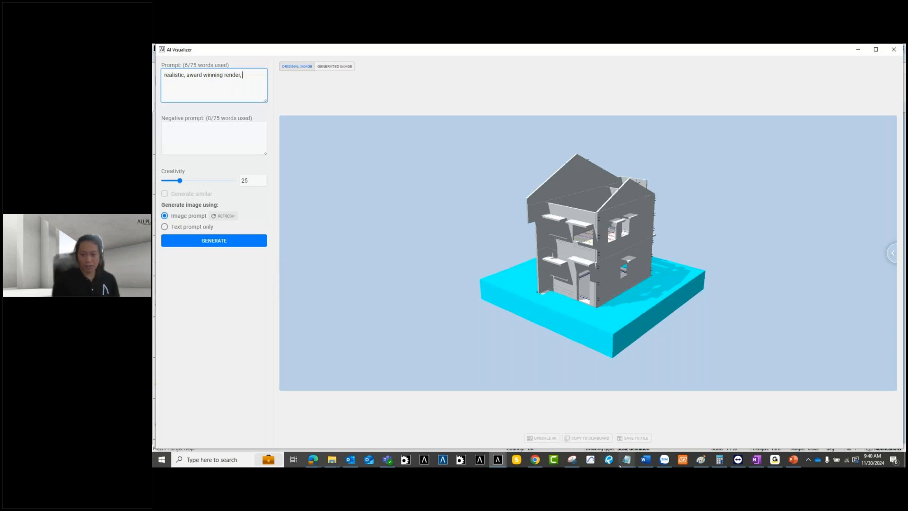
mouse_move(628, 462)
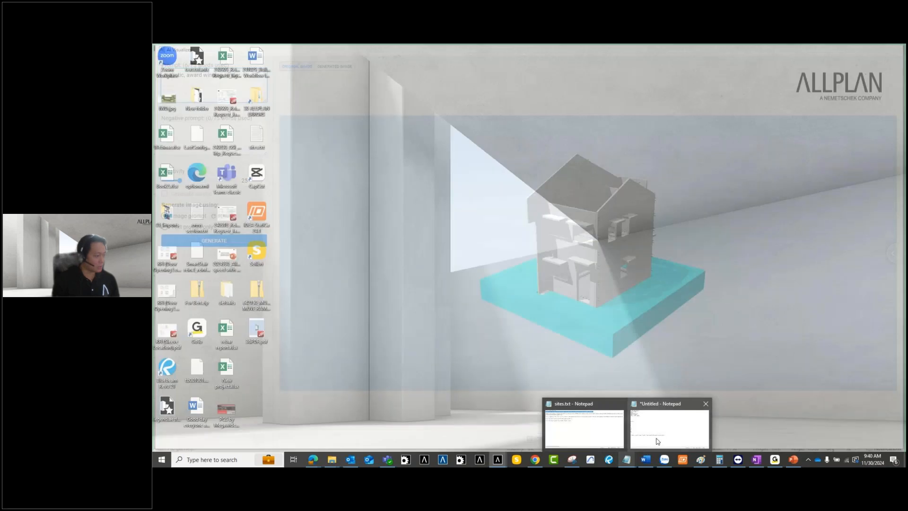
click(646, 449)
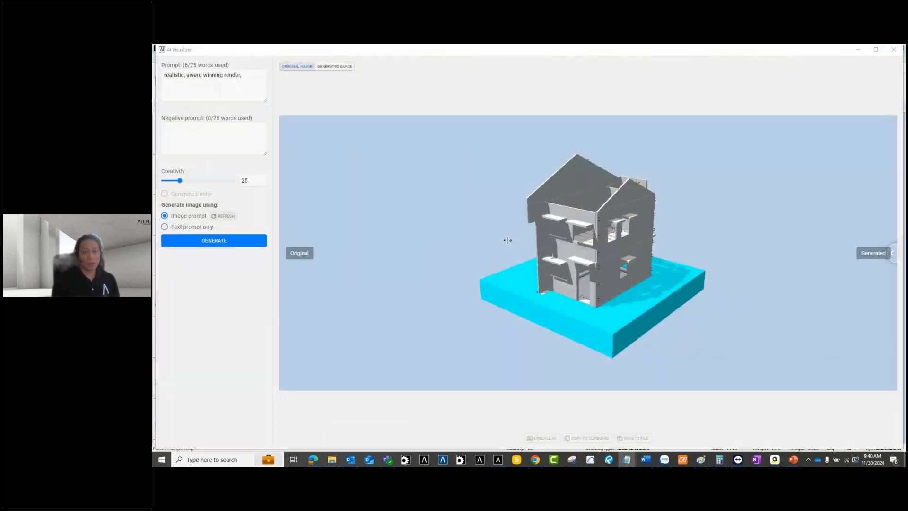
click(263, 76)
text(modern prec)
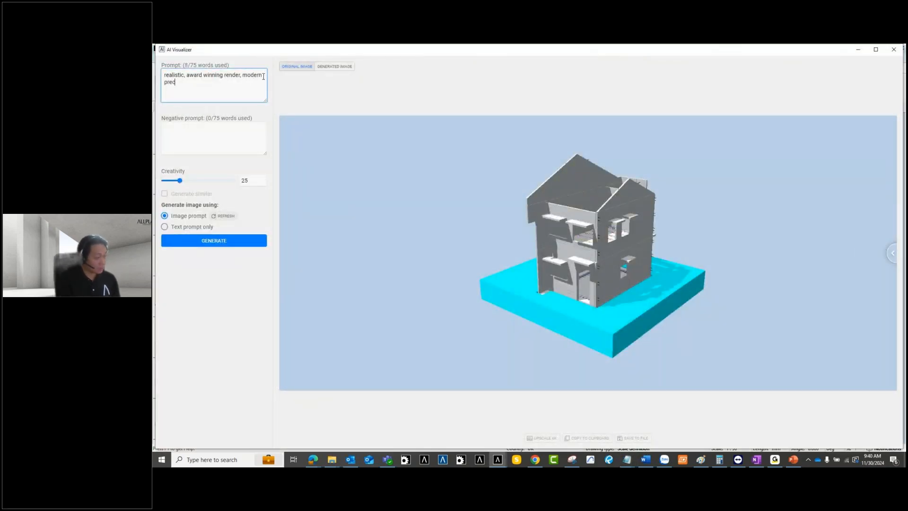
text(ast con)
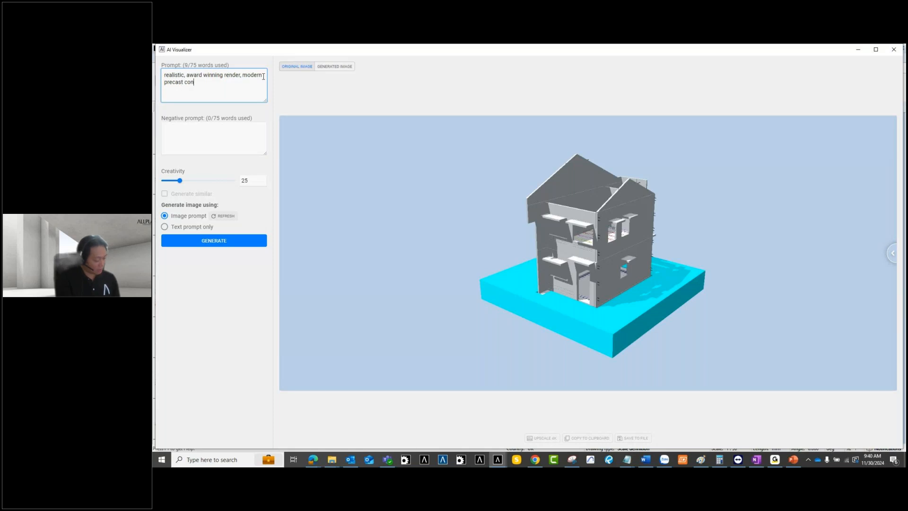
text(crete house)
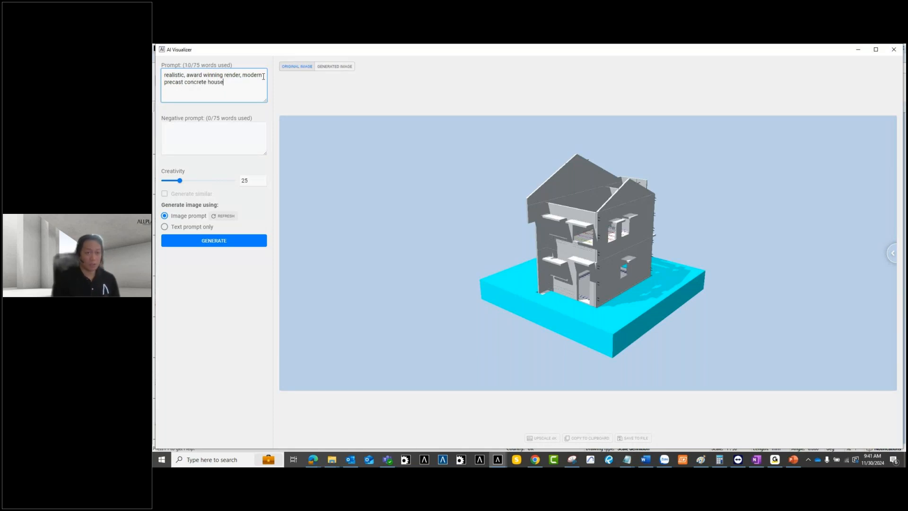
Step: Generate a render showing a white modern concrete house on a plinth with small plants
click(220, 245)
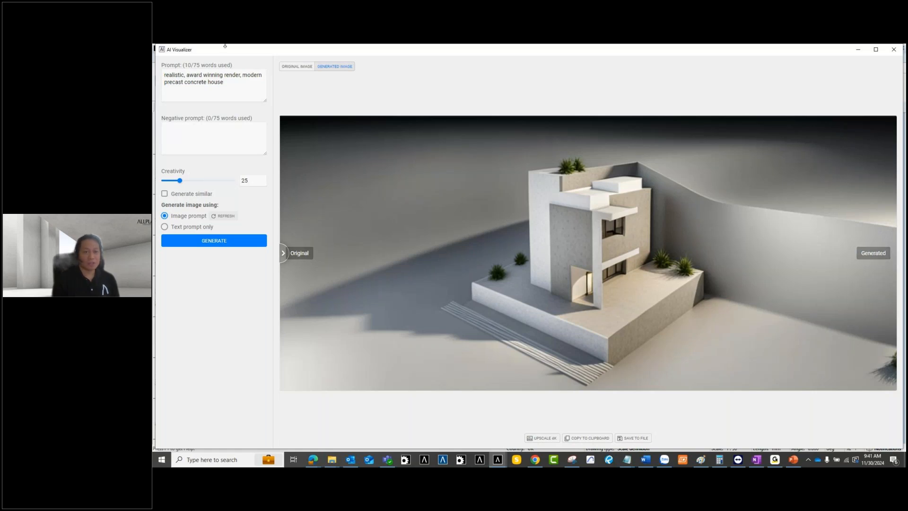
click(229, 83)
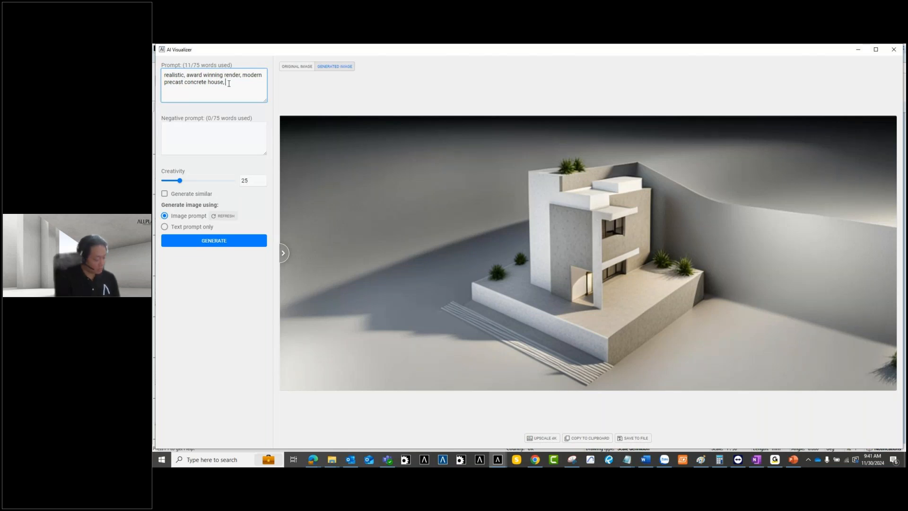
Step: Append 'trees on the background' to the prompt, generate a new render, and compare it with the original
text(trees on the background)
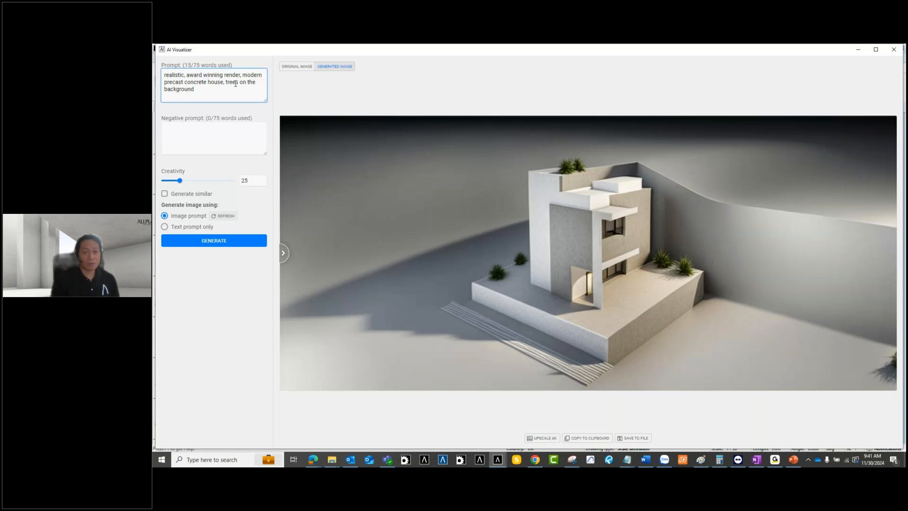
click(223, 242)
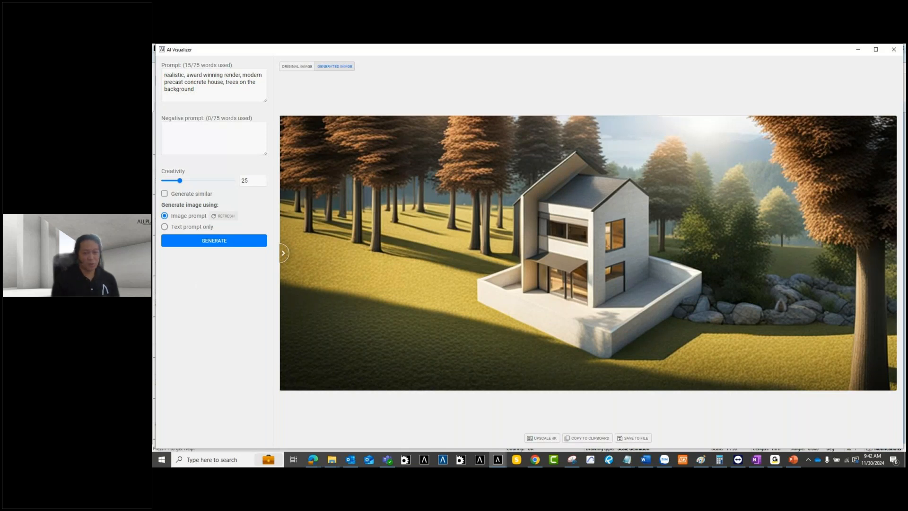
mouse_move(289, 263)
mouse_down()
mouse_move(735, 254)
mouse_move(476, 278)
mouse_move(305, 272)
mouse_move(795, 276)
mouse_move(379, 278)
mouse_move(398, 274)
mouse_move(282, 258)
mouse_up()
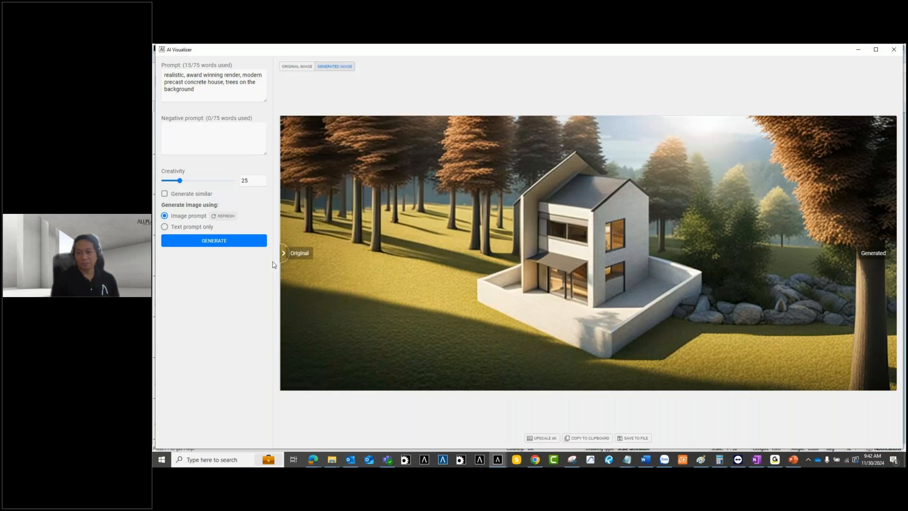
Step: Raise the Creativity value to 30 and generate a new render
click(262, 179)
click(263, 179)
click(262, 179)
click(263, 179)
click(227, 247)
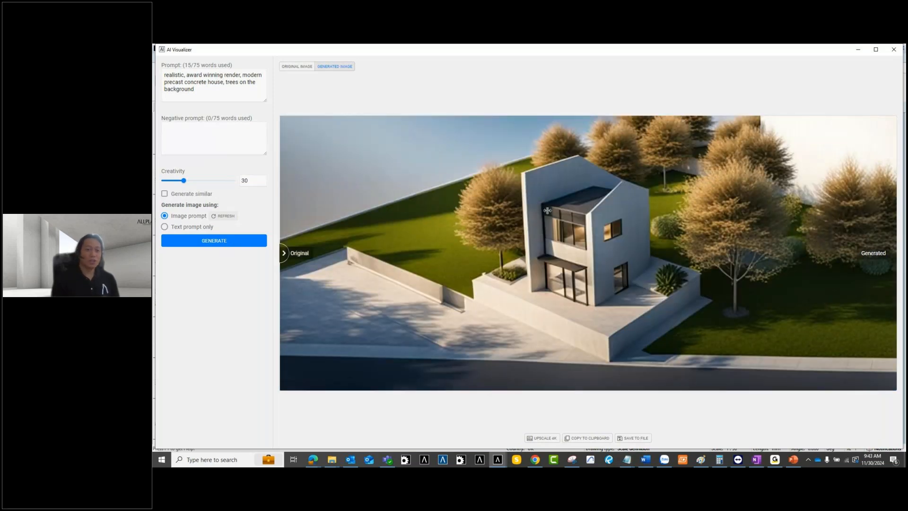
Step: Compare the rounded-trees, lawn and road render against the original model view
drag(284, 253, 392, 253)
drag(540, 253, 262, 277)
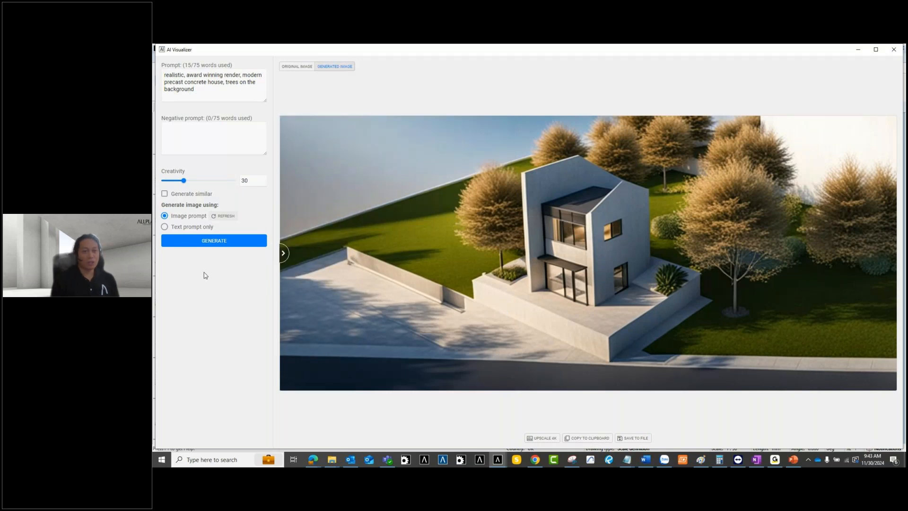
click(235, 94)
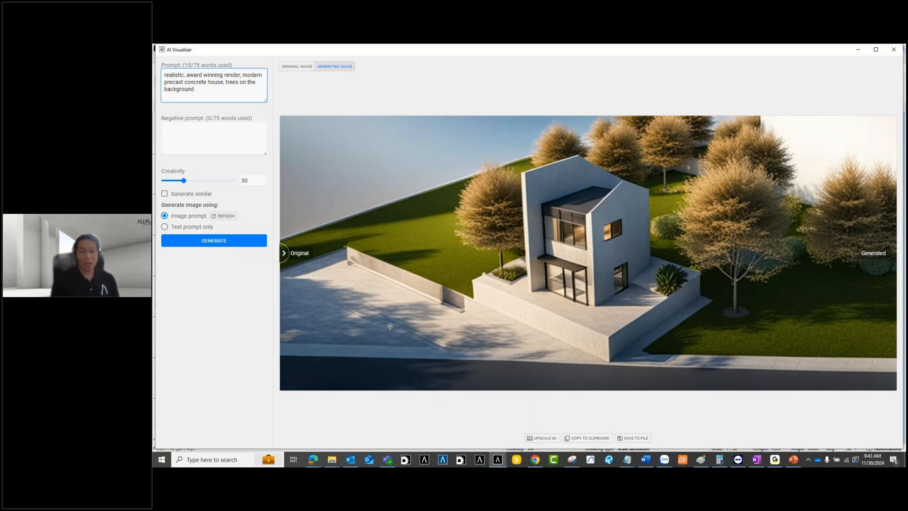
click(208, 293)
Step: Close the AI Visualizer and restore the split plan and 3D viewports
click(894, 50)
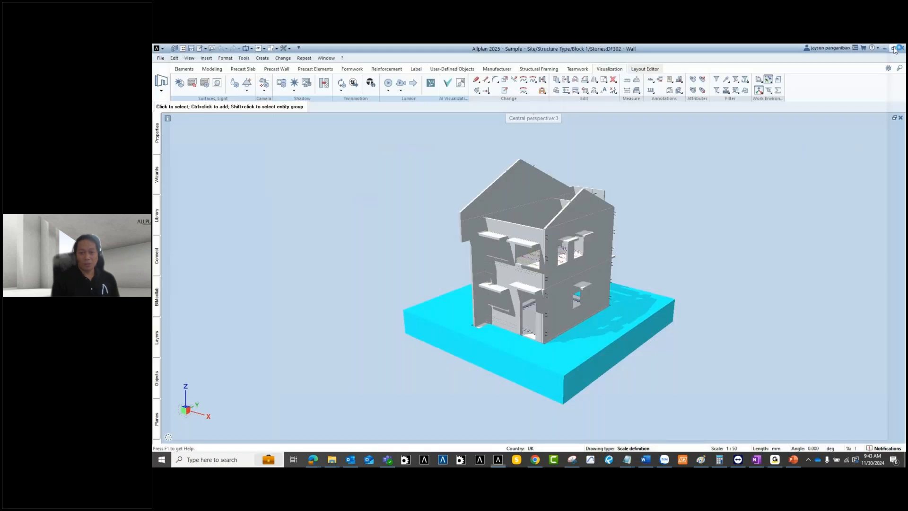
middle_drag(304, 231, 332, 226)
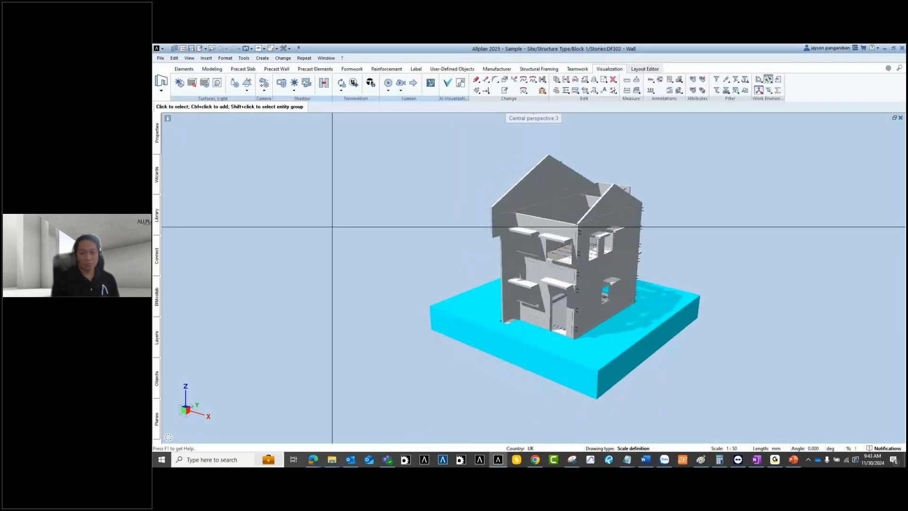
click(895, 119)
Step: Open the Information Palette, move it clear of the views, and box-select all plan elements
right_click(814, 87)
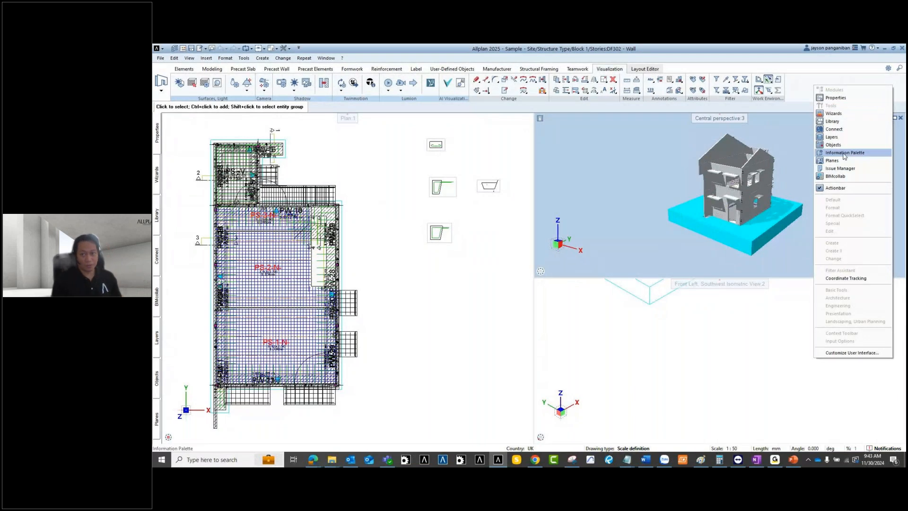
click(844, 154)
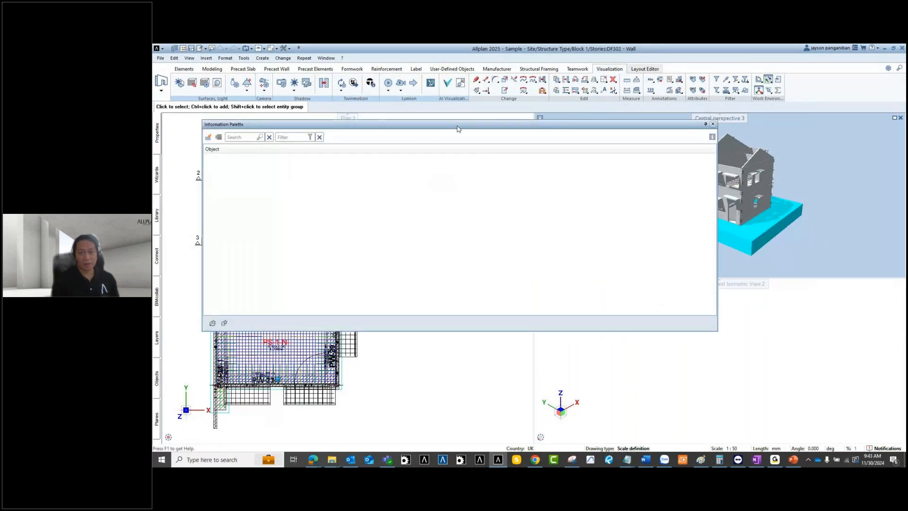
drag(458, 129, 418, 120)
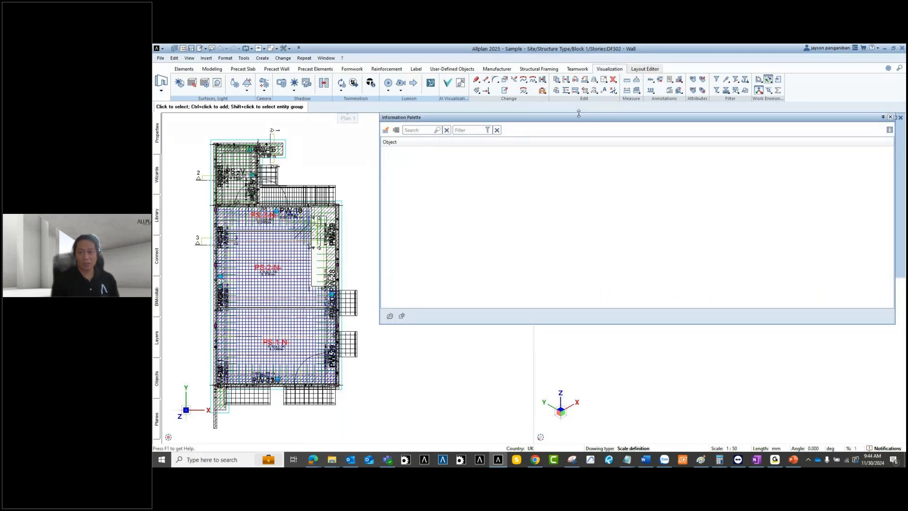
drag(579, 117, 600, 97)
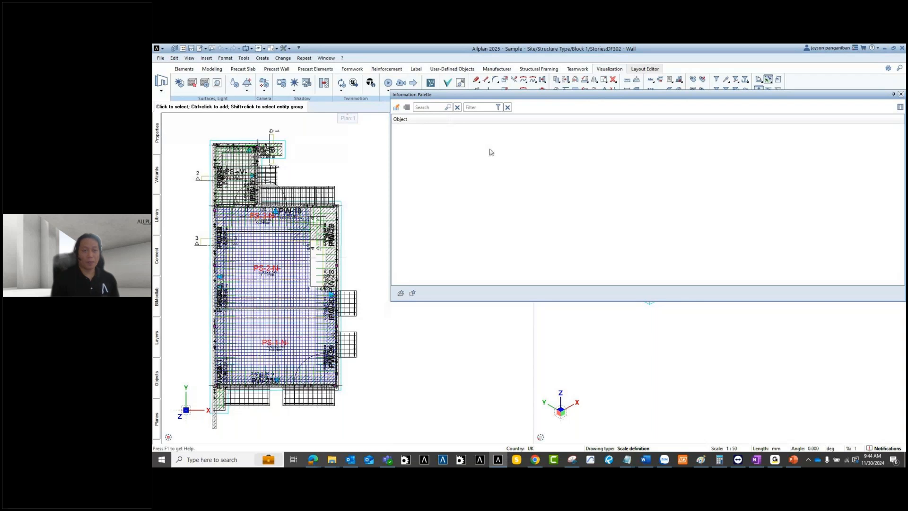
scroll(261, 223, down, 4)
drag(188, 124, 322, 341)
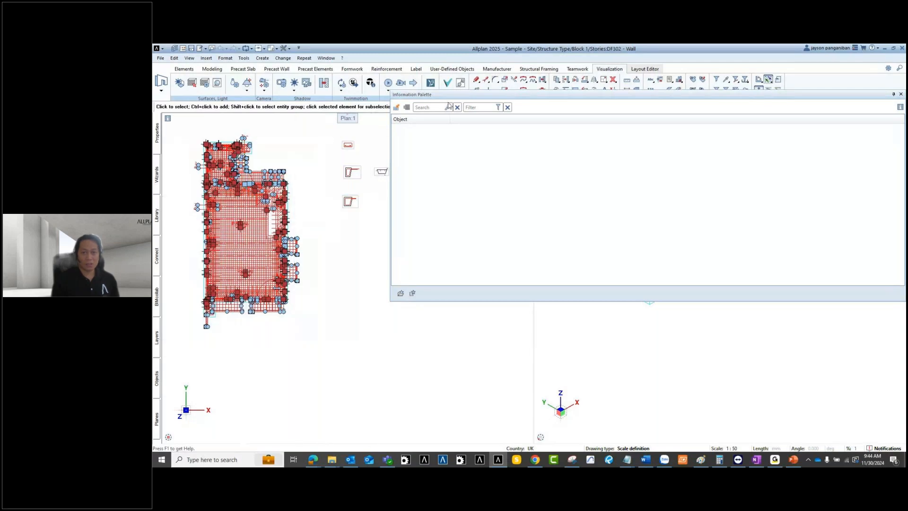
drag(463, 95, 414, 103)
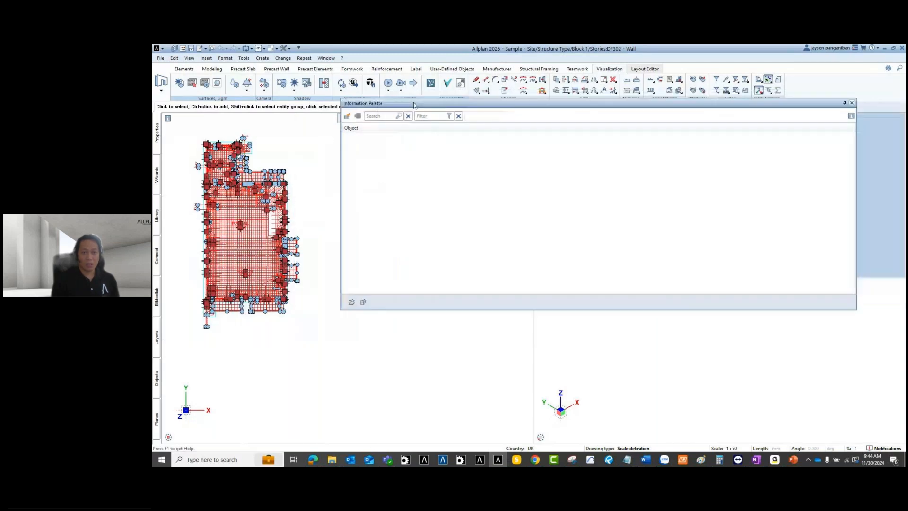
Step: Fill the Information Palette from the selection and enlarge it to see columns like Height and Thickness
click(346, 117)
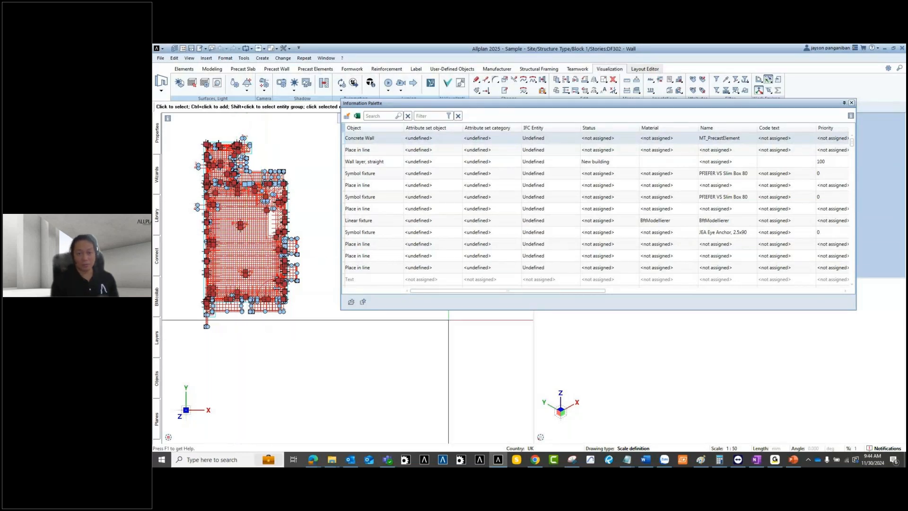
drag(453, 310, 444, 444)
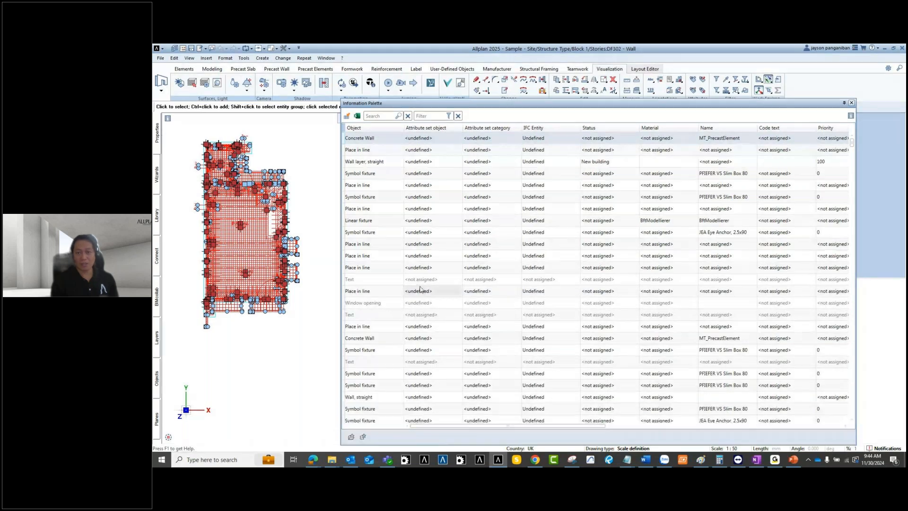
scroll(415, 279, down, 5)
scroll(410, 270, down, 5)
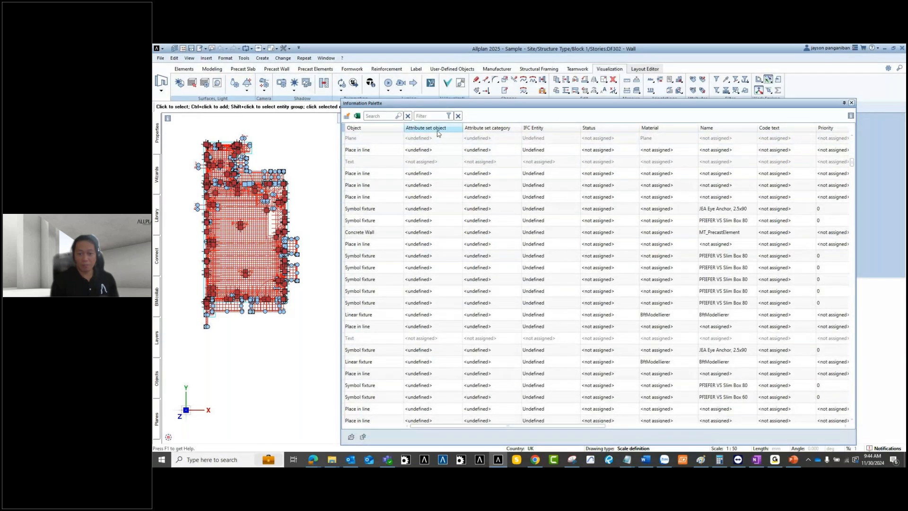
drag(484, 426, 850, 432)
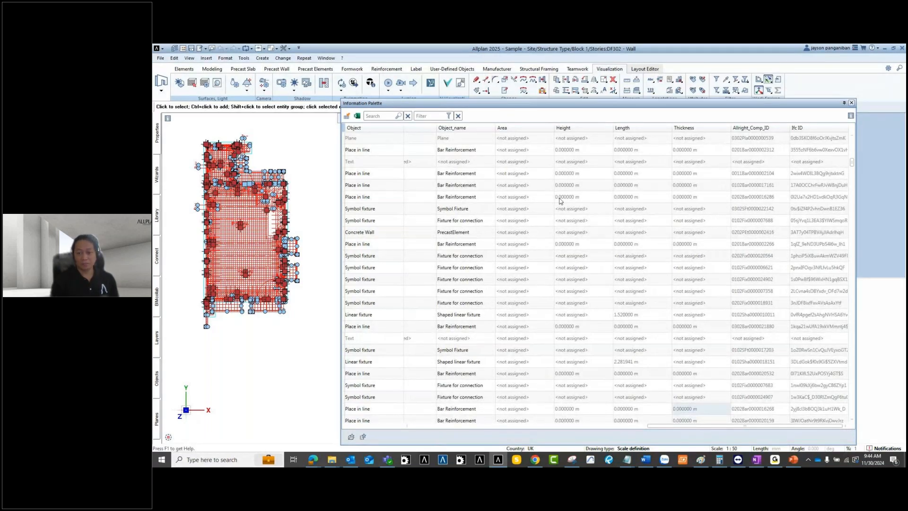
drag(671, 429, 585, 428)
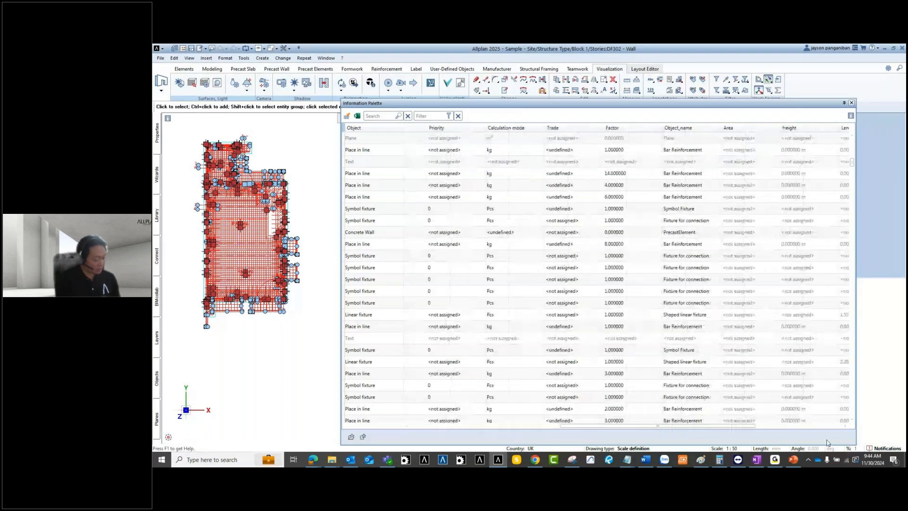
Step: Search the palette for 'symbols fixture', then clear that search
drag(827, 443, 833, 442)
click(369, 116)
text(s)
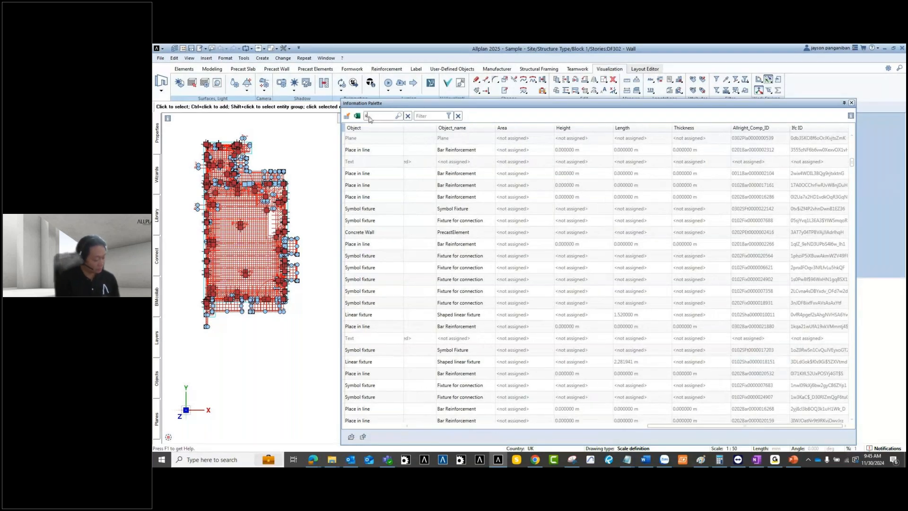
text(ymbols fixture)
key(Return)
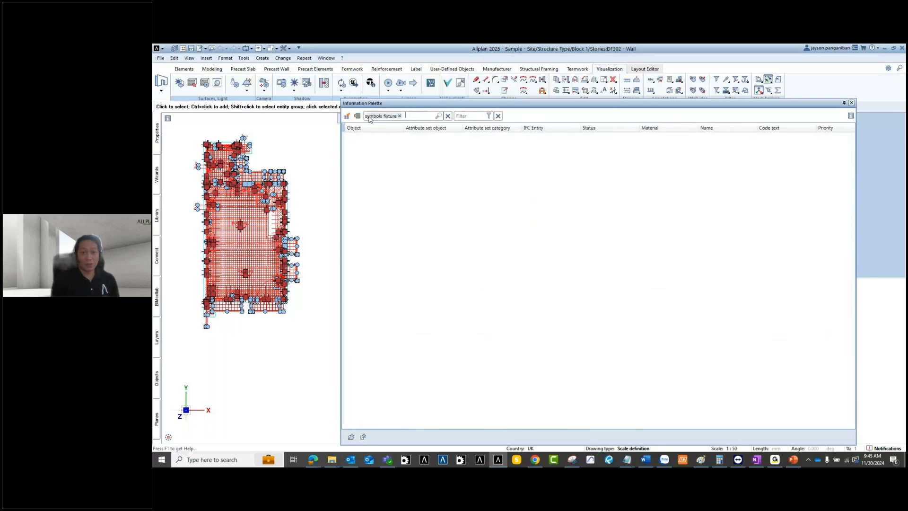
click(399, 116)
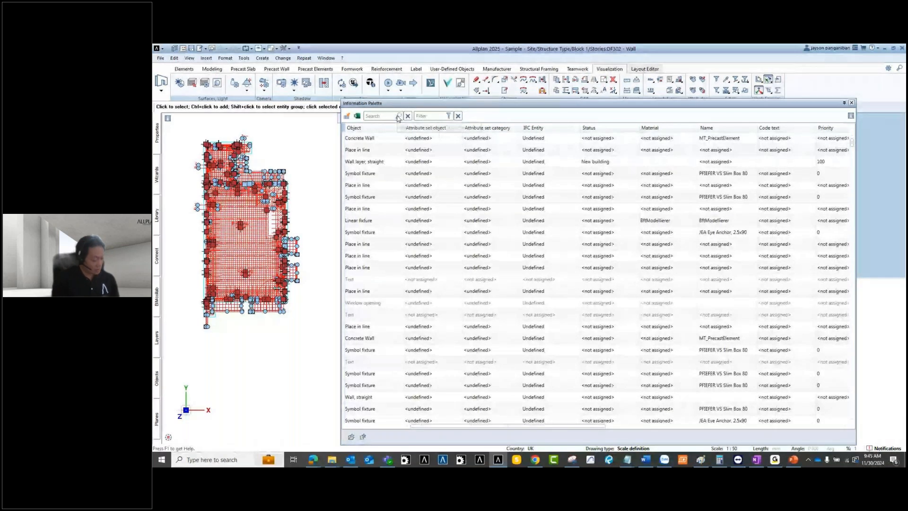
Step: Search for 'symbol' to narrow the list to Symbol fixture rows
click(383, 118)
text(sy)
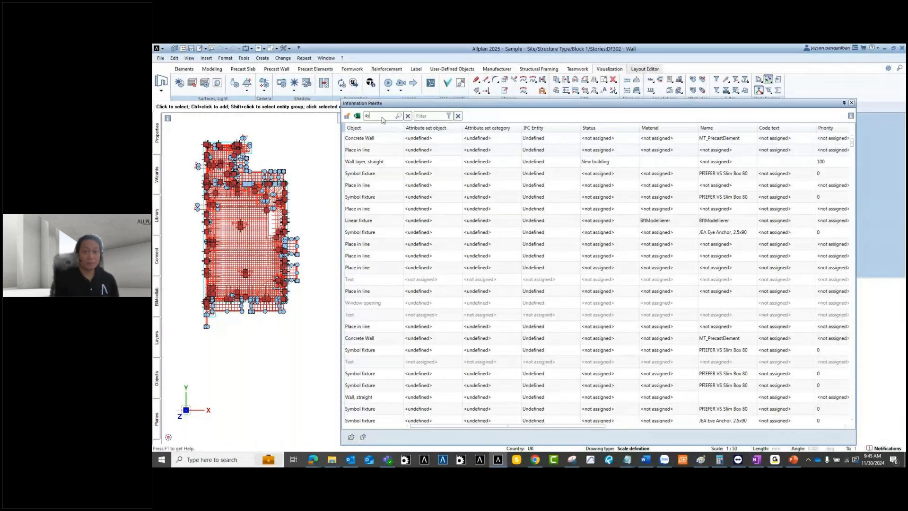
text(mb)
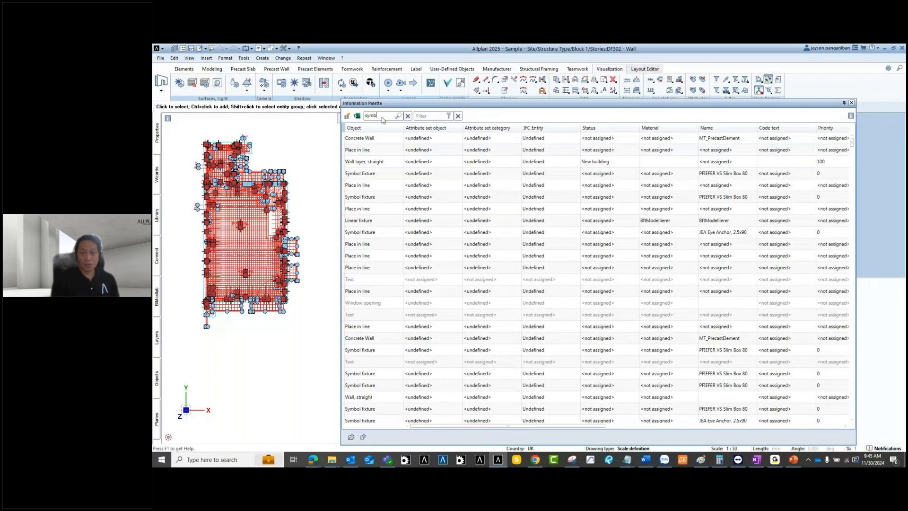
text(ol)
key(Return)
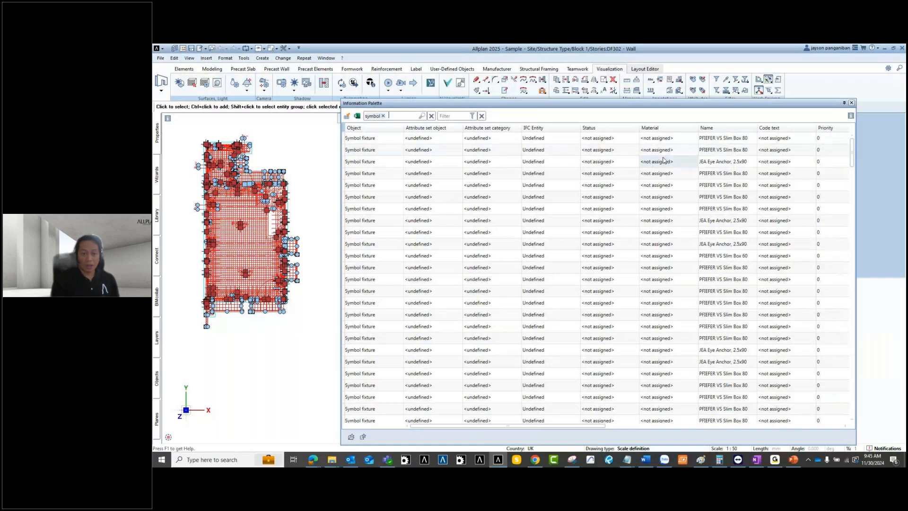
scroll(557, 413, down, 2)
drag(527, 427, 781, 465)
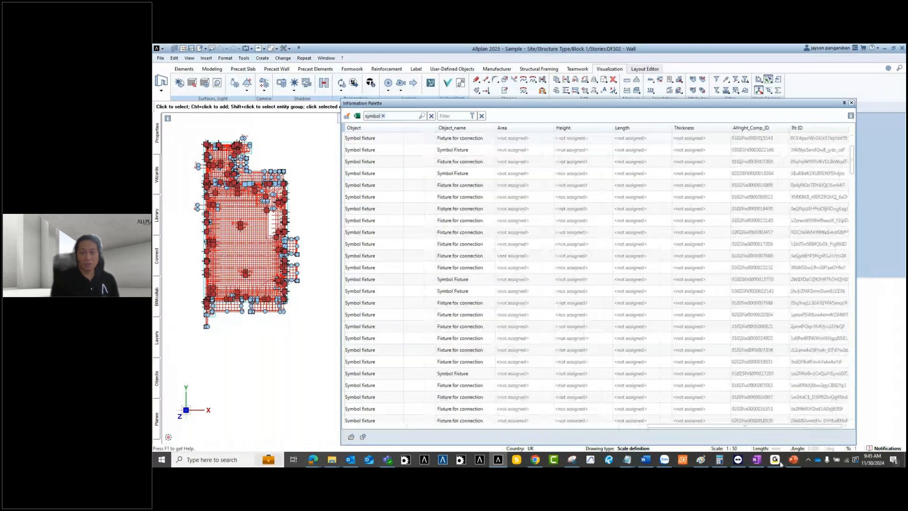
Step: Try an IFC Entity filter, cancel it, and remove the 'symbol' search to list all objects
click(453, 119)
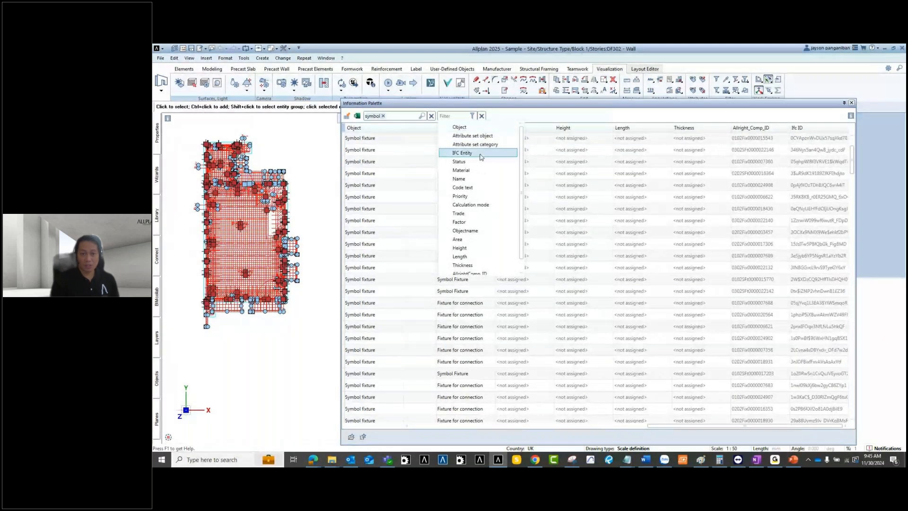
scroll(488, 248, down, 1)
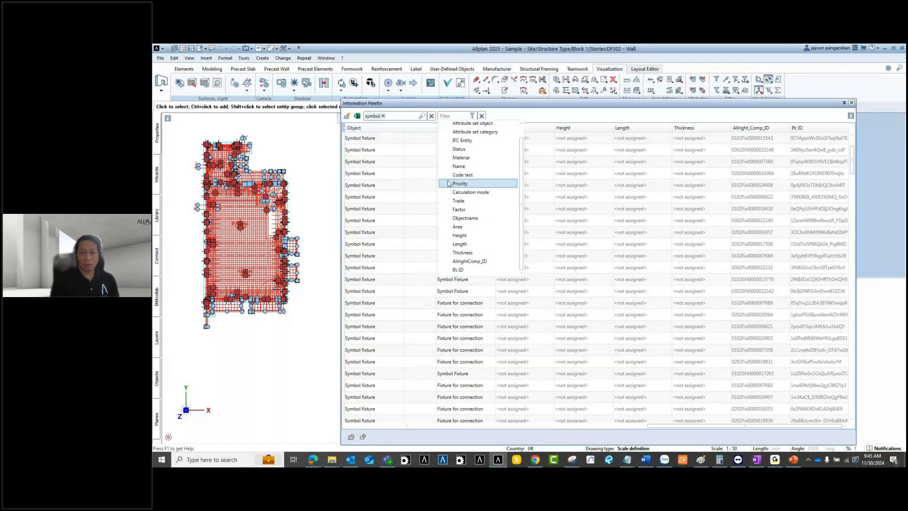
click(478, 140)
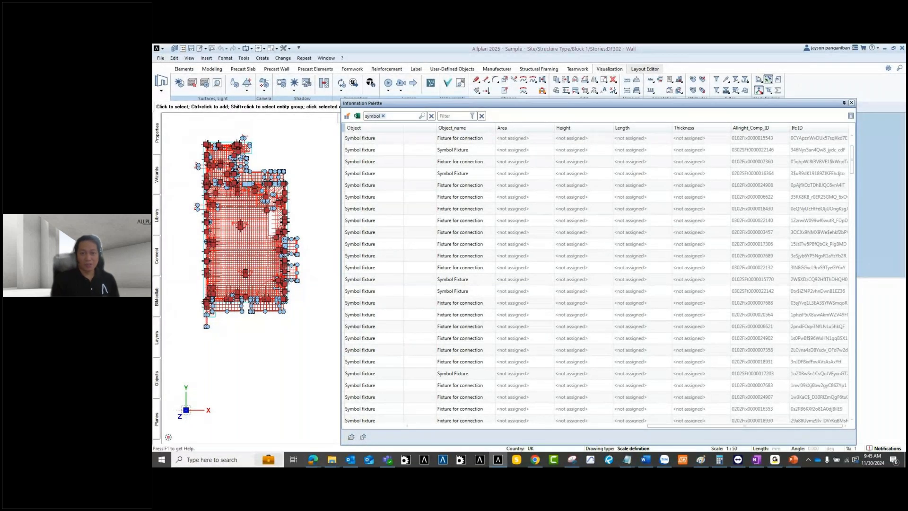
click(486, 176)
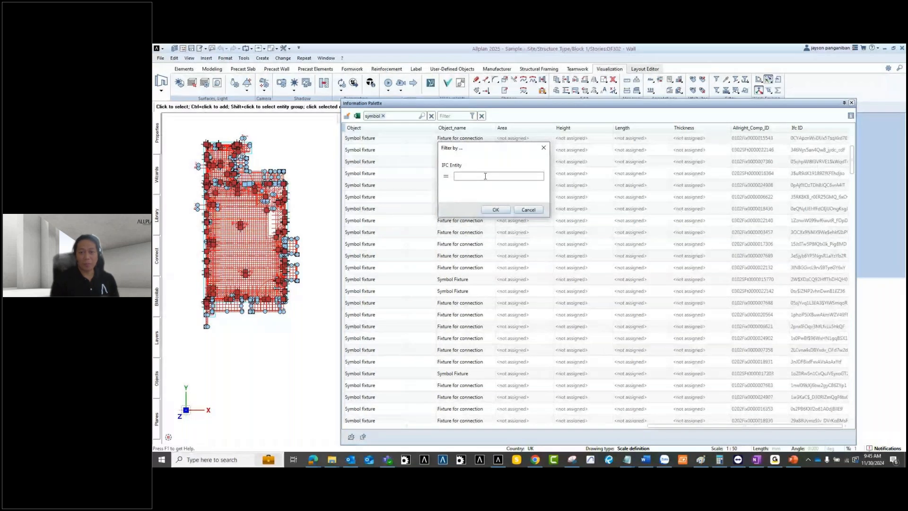
click(529, 210)
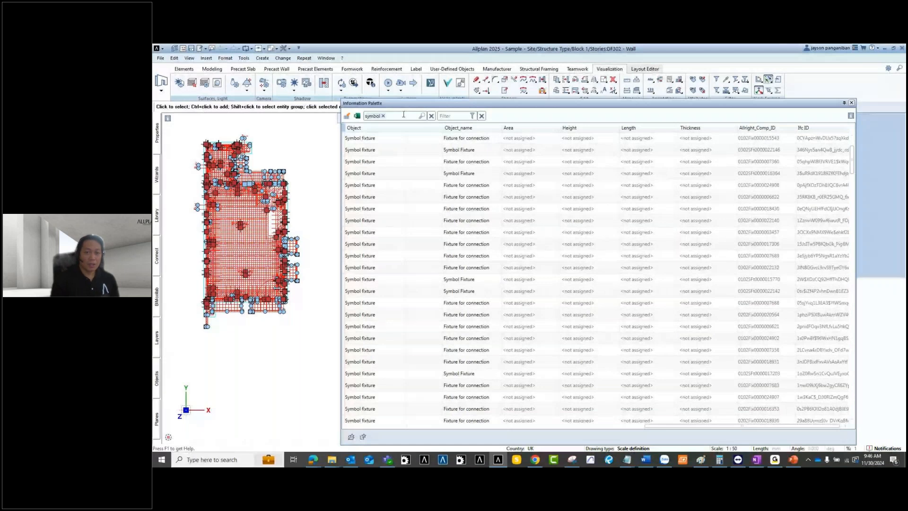
click(431, 116)
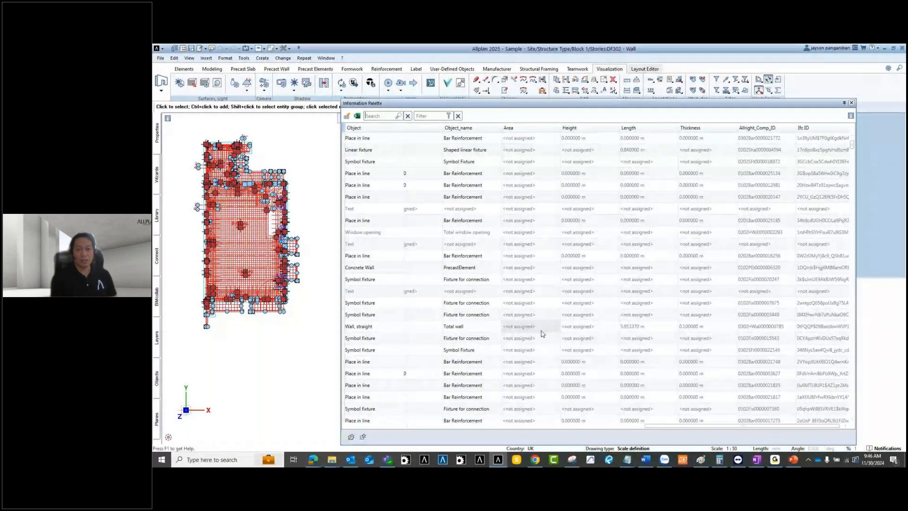
click(358, 116)
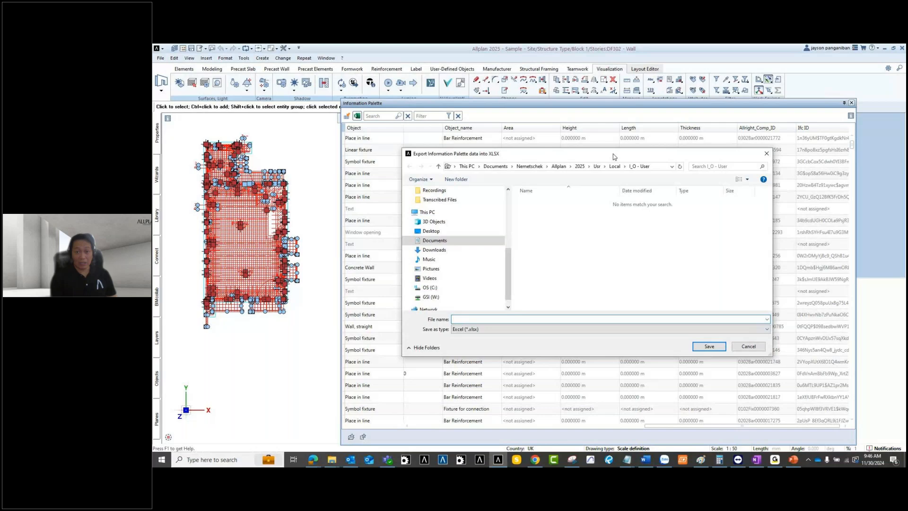
drag(623, 157, 596, 158)
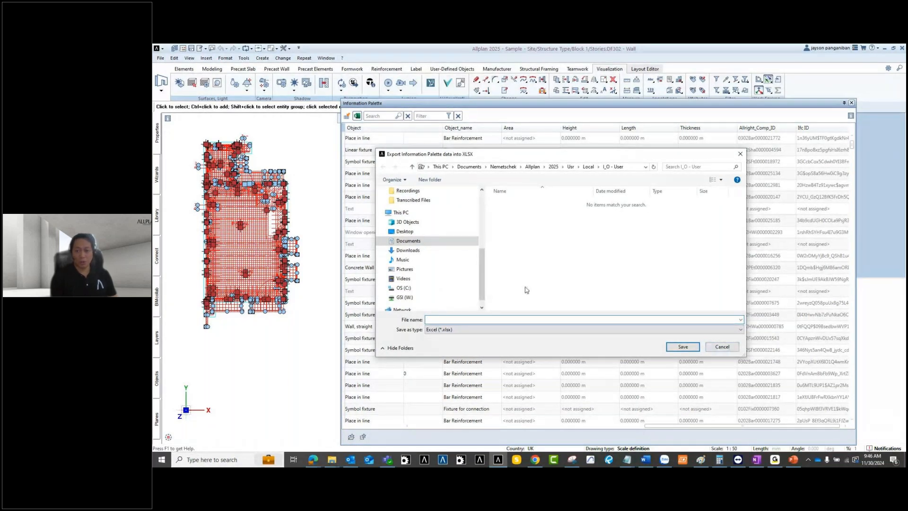
click(716, 346)
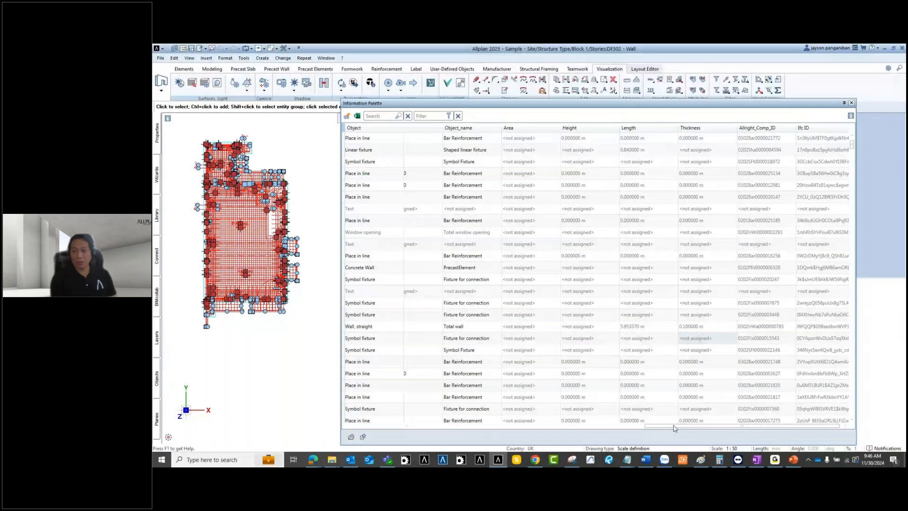
right_click(830, 128)
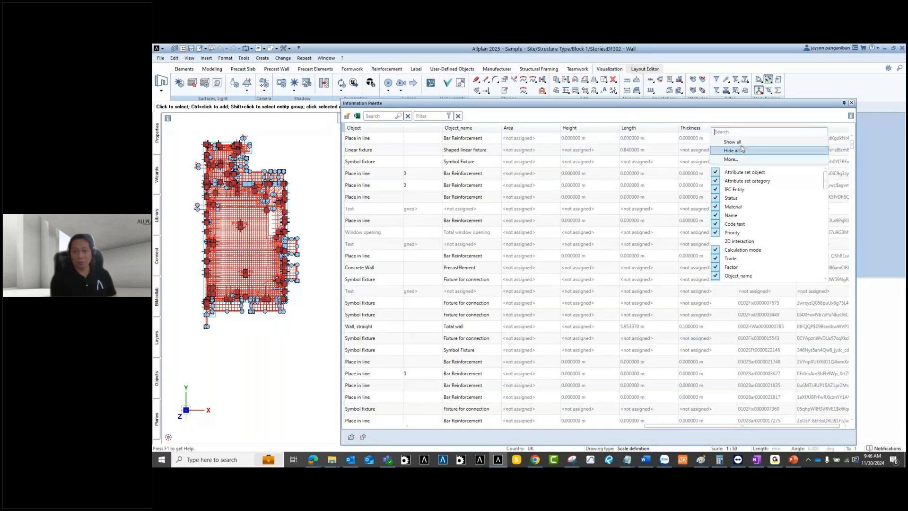
click(736, 160)
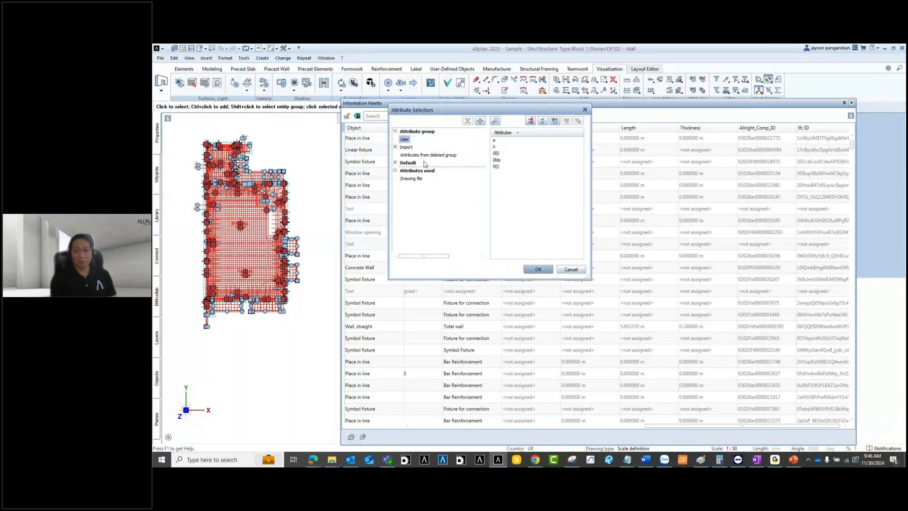
click(555, 122)
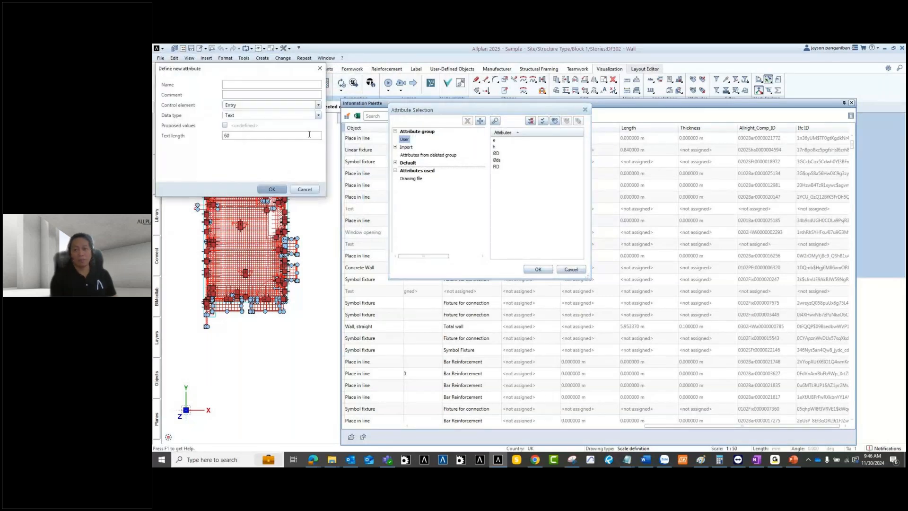
click(304, 189)
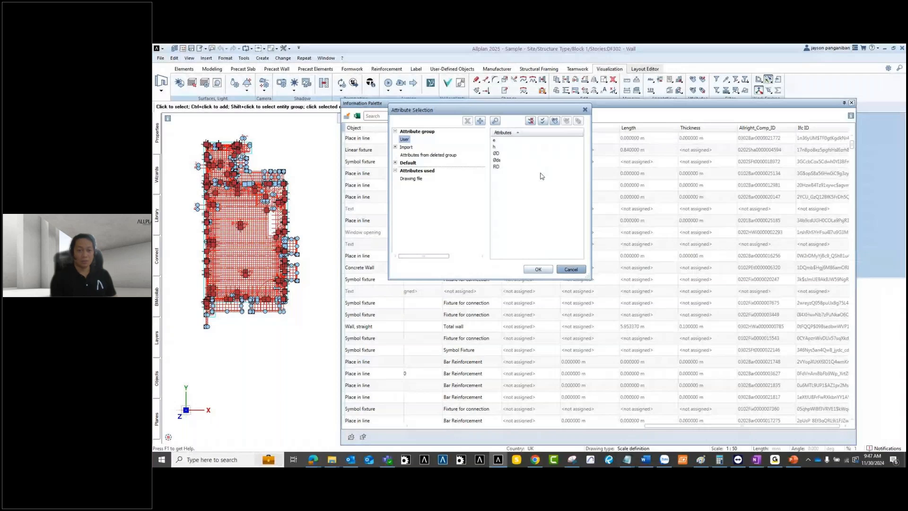
click(571, 269)
scroll(591, 246, down, 3)
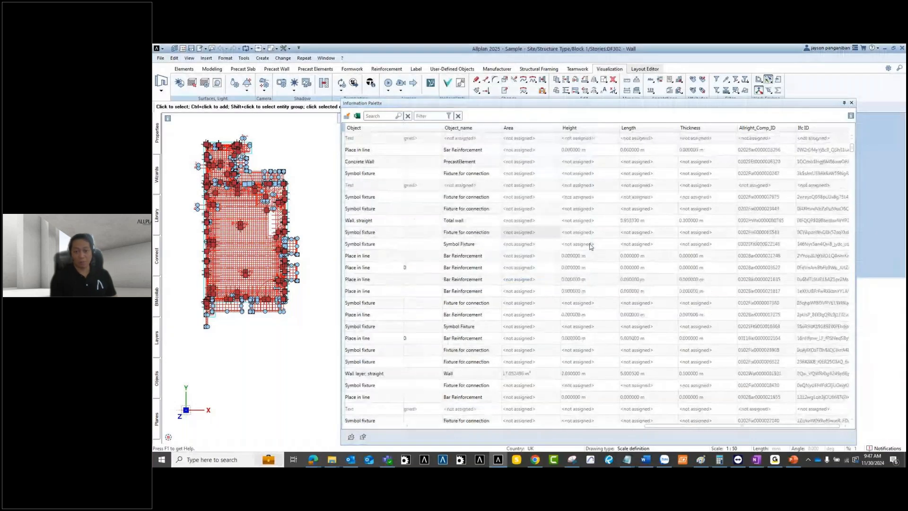
scroll(647, 295, down, 2)
scroll(520, 330, down, 4)
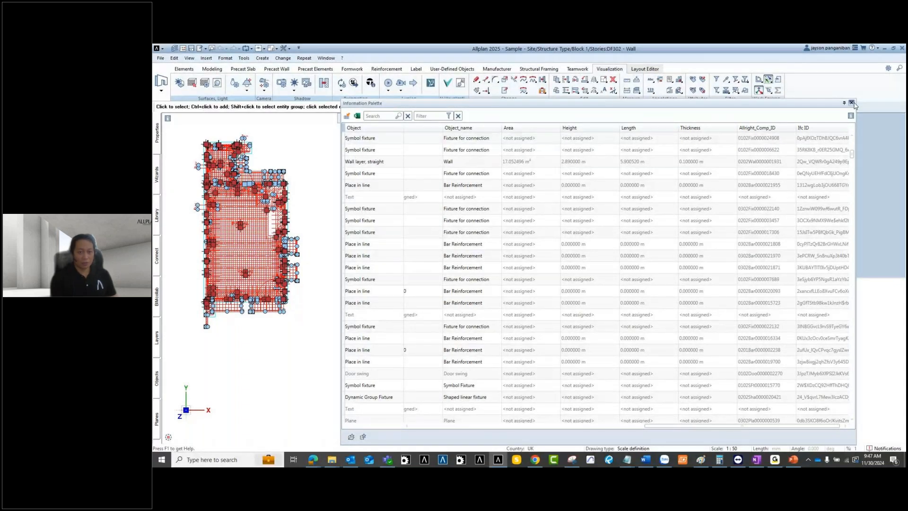
Step: Close the Information Palette and pan and zoom the Plan 1 floor plan view
mouse_move(234, 330)
middle_down()
mouse_move(243, 325)
mouse_move(256, 341)
middle_up()
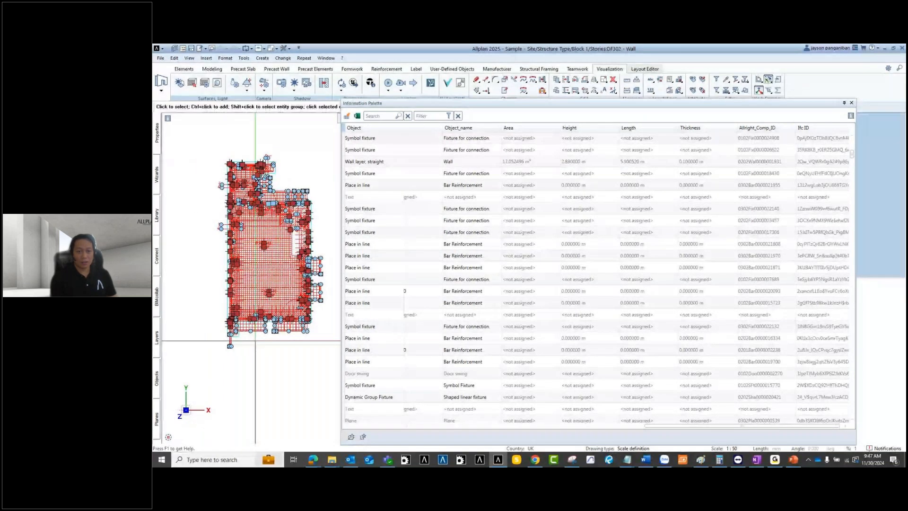
scroll(255, 302, down, 3)
scroll(256, 302, up, 2)
middle_drag(279, 304, 259, 269)
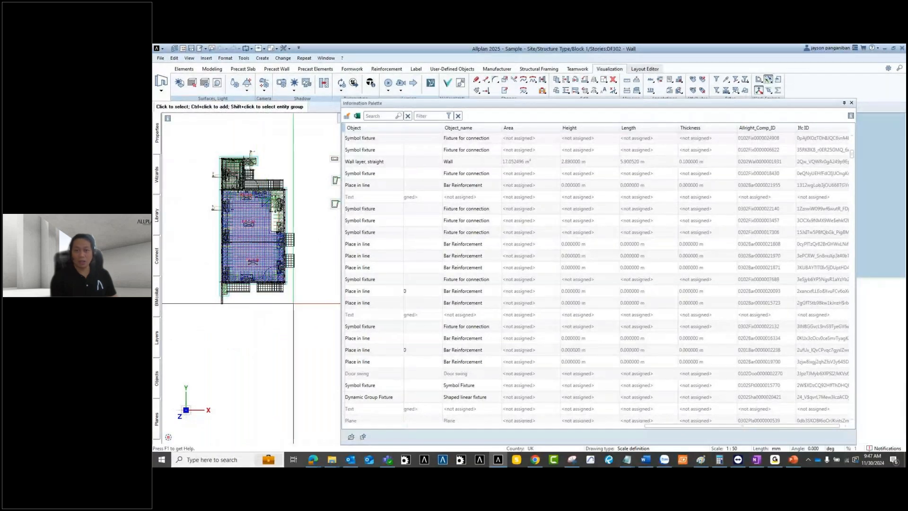
click(851, 103)
middle_drag(350, 290, 414, 340)
scroll(407, 326, up, 3)
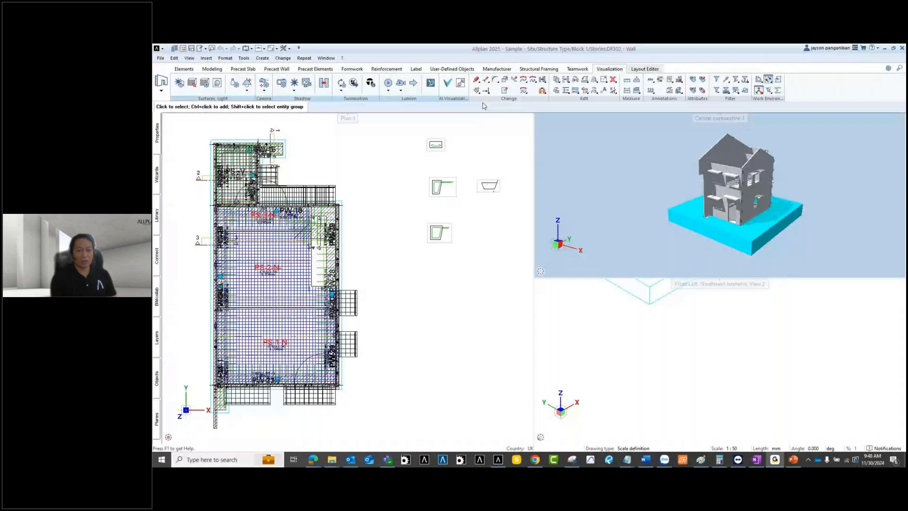
middle_drag(405, 255, 424, 256)
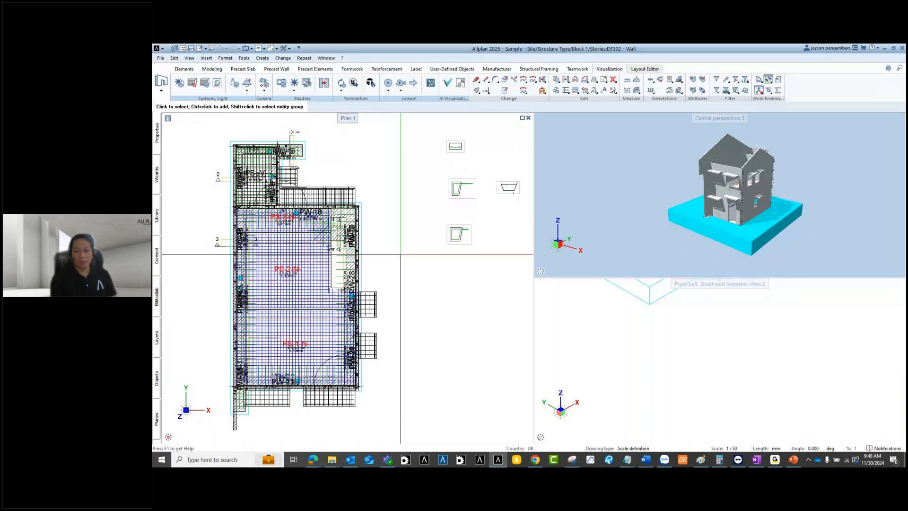
scroll(386, 343, up, 2)
scroll(382, 319, down, 2)
middle_drag(353, 299, 372, 307)
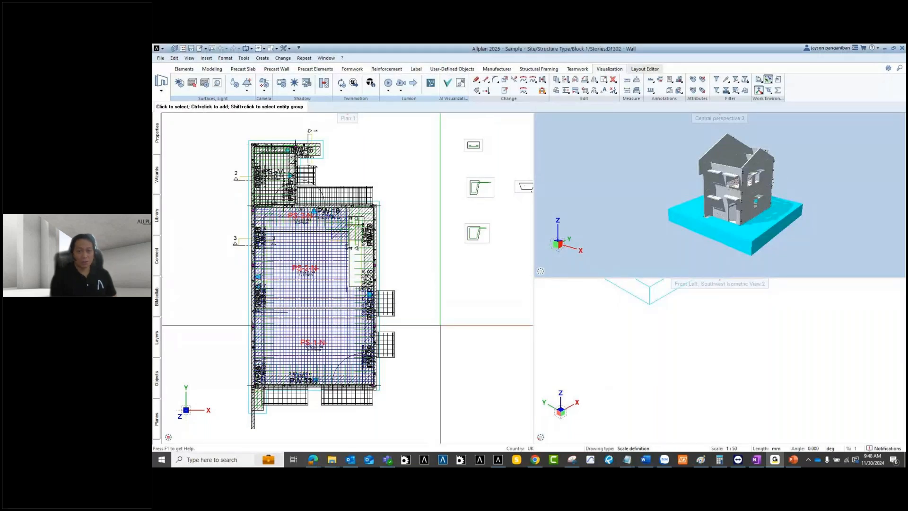
middle_drag(440, 315, 421, 331)
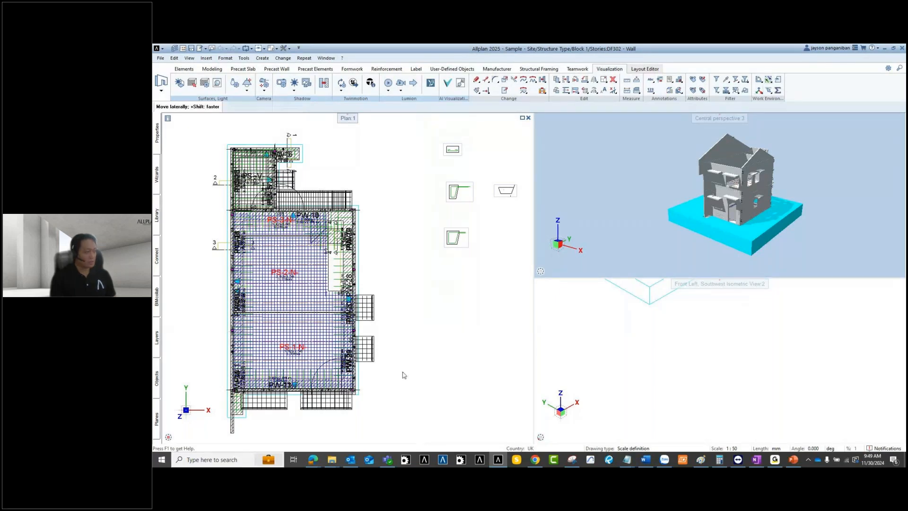
middle_drag(402, 372, 386, 404)
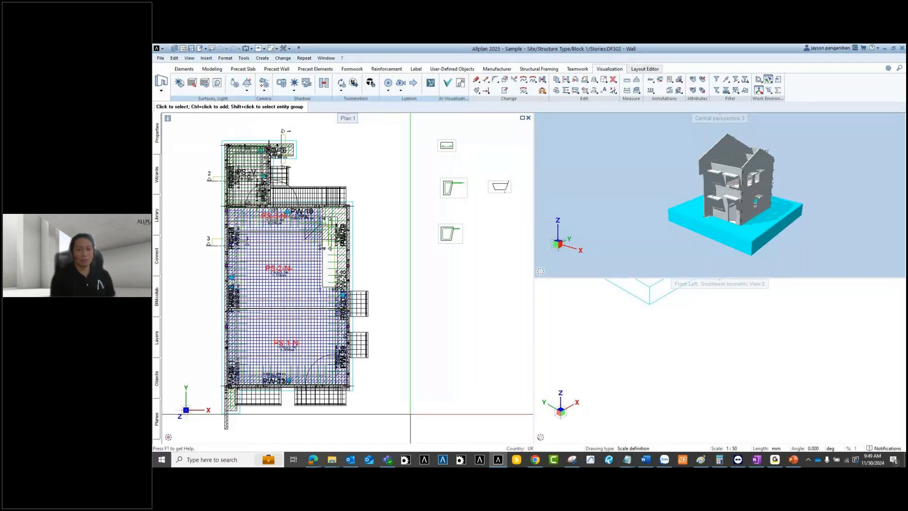
scroll(407, 398, down, 2)
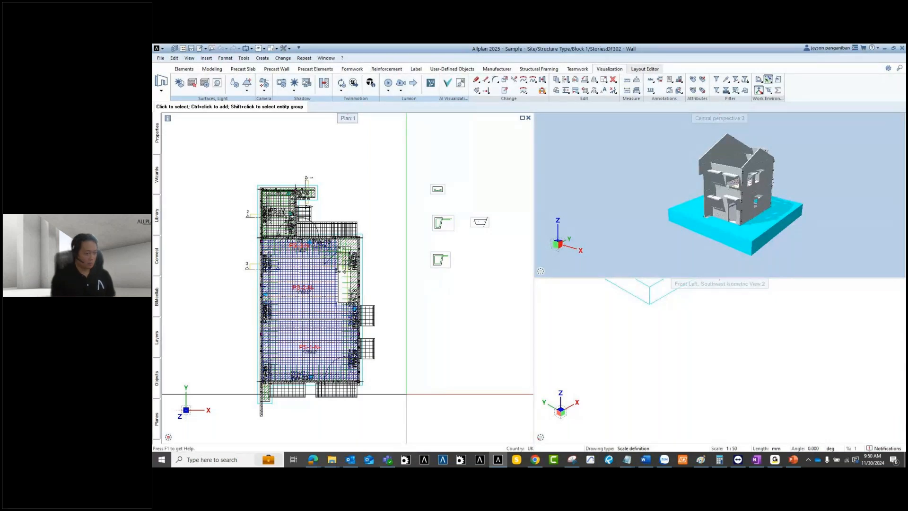
middle_drag(412, 382, 403, 364)
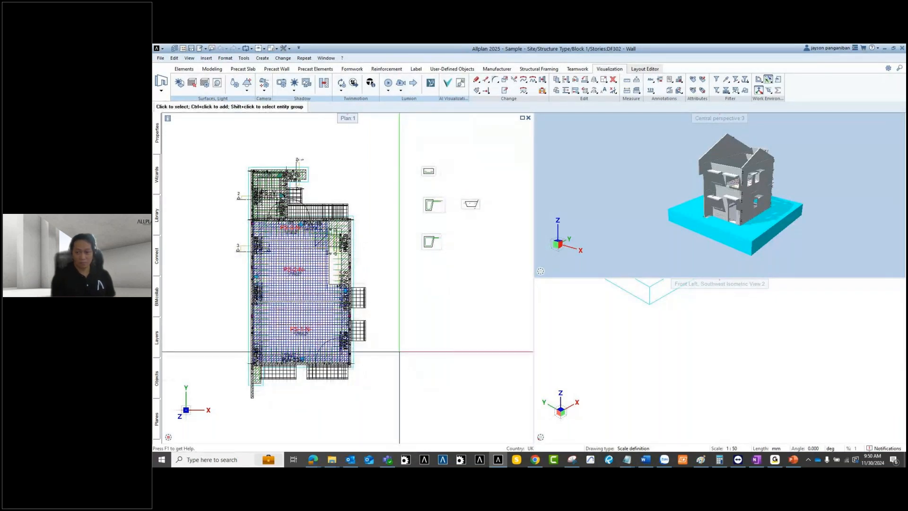